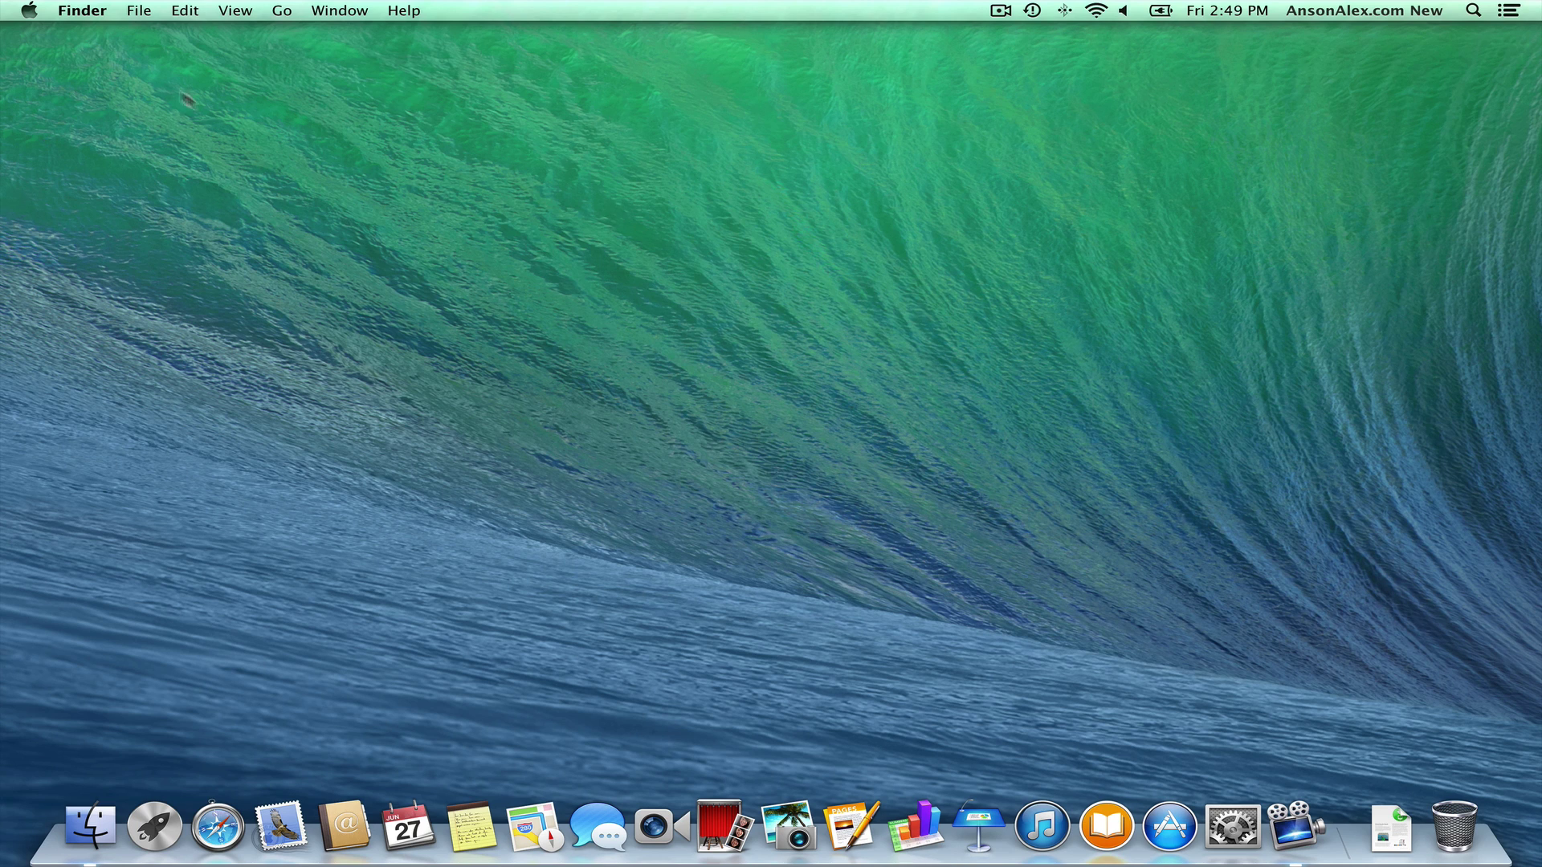
# - Open System Preferences to look over the available settings categories, and close the window again
pyautogui.click(31, 11)
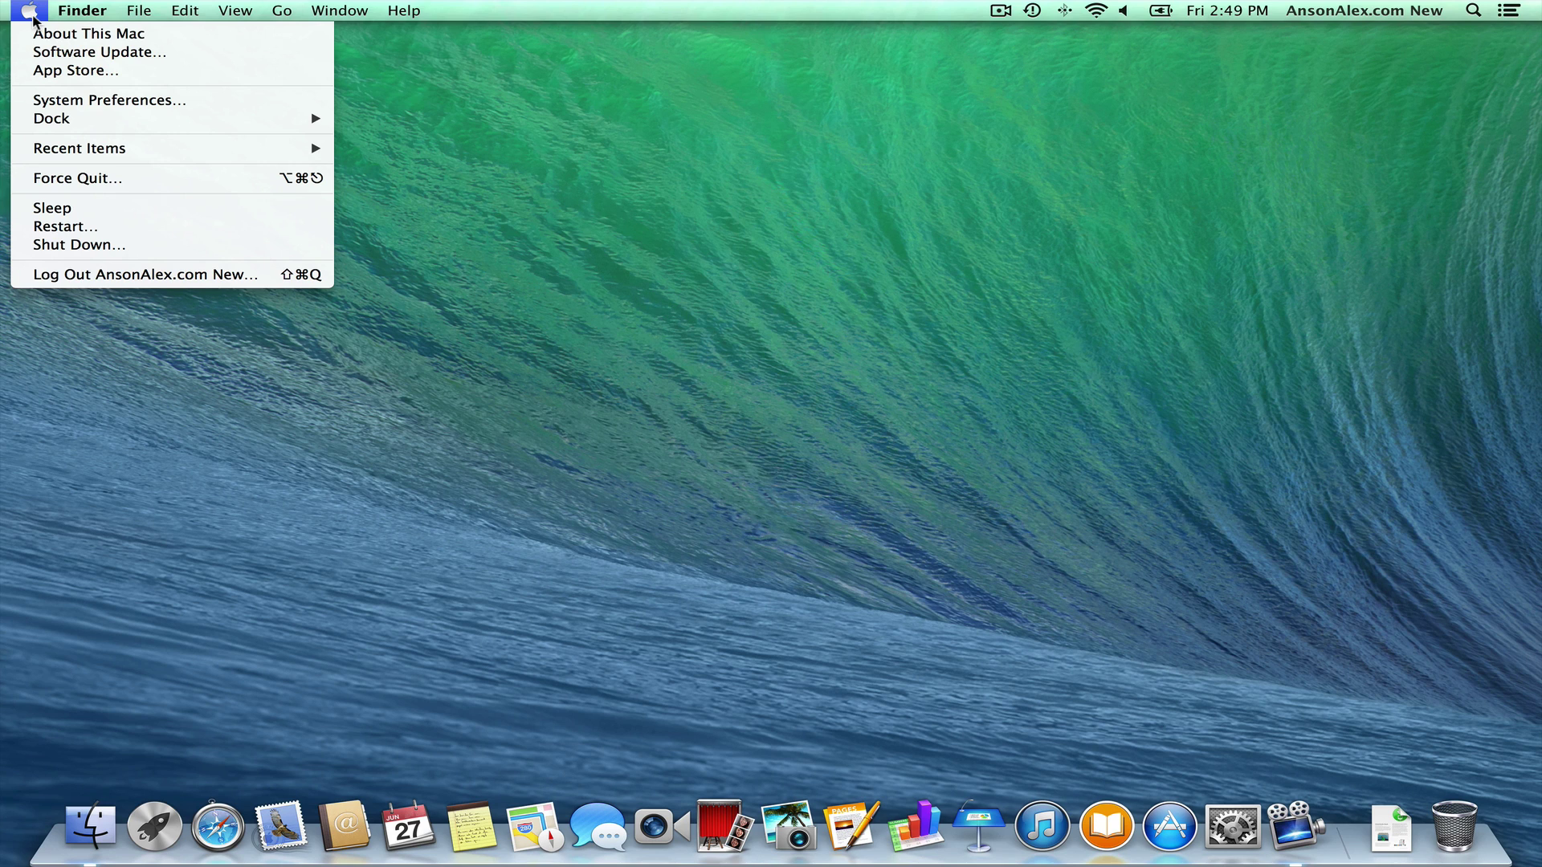
pyautogui.click(157, 100)
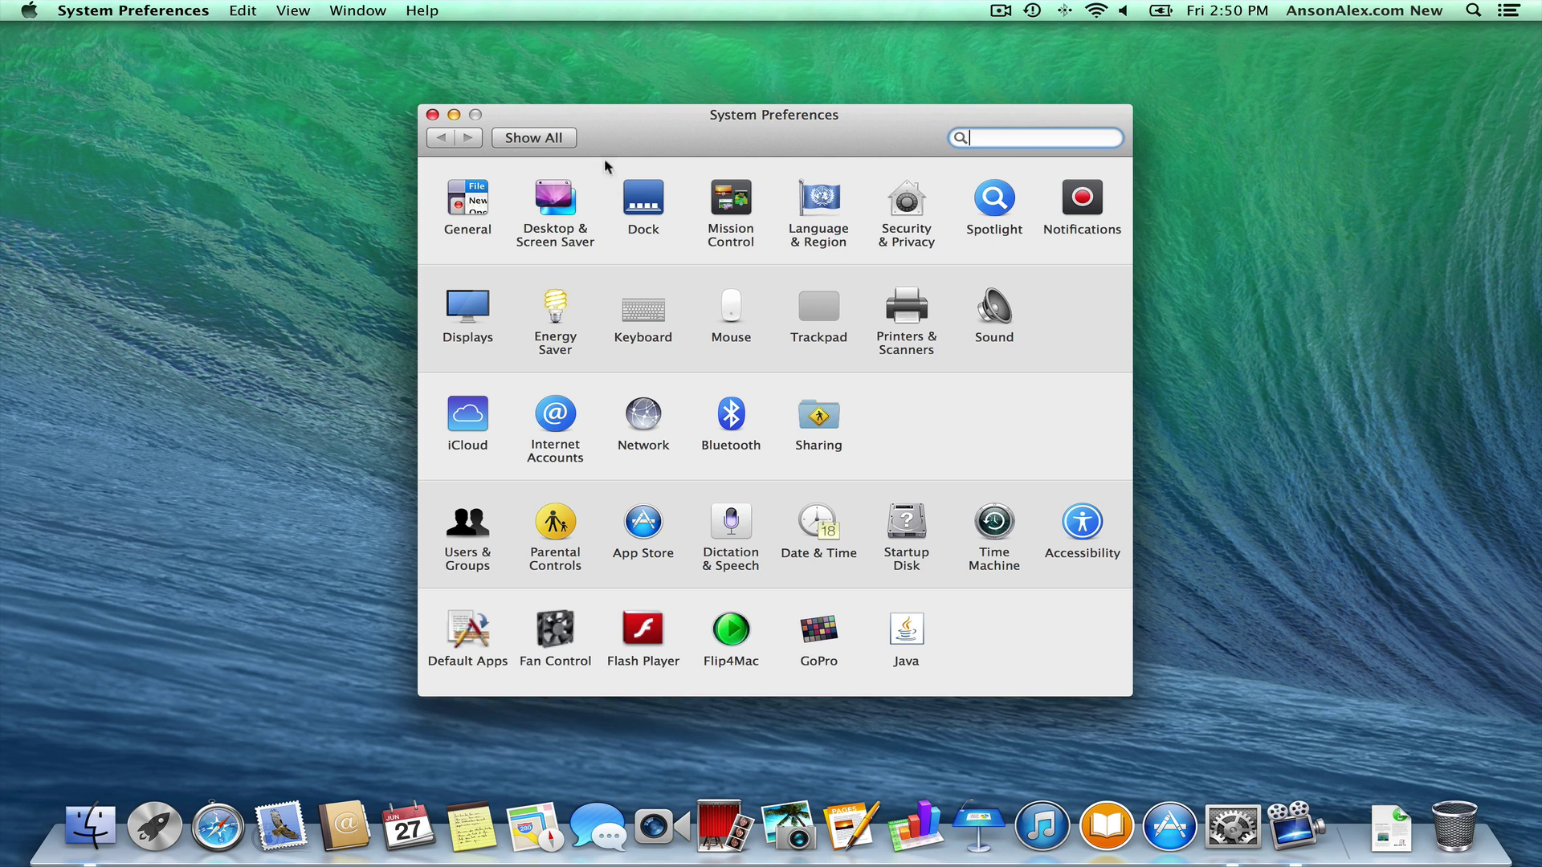
pyautogui.click(433, 115)
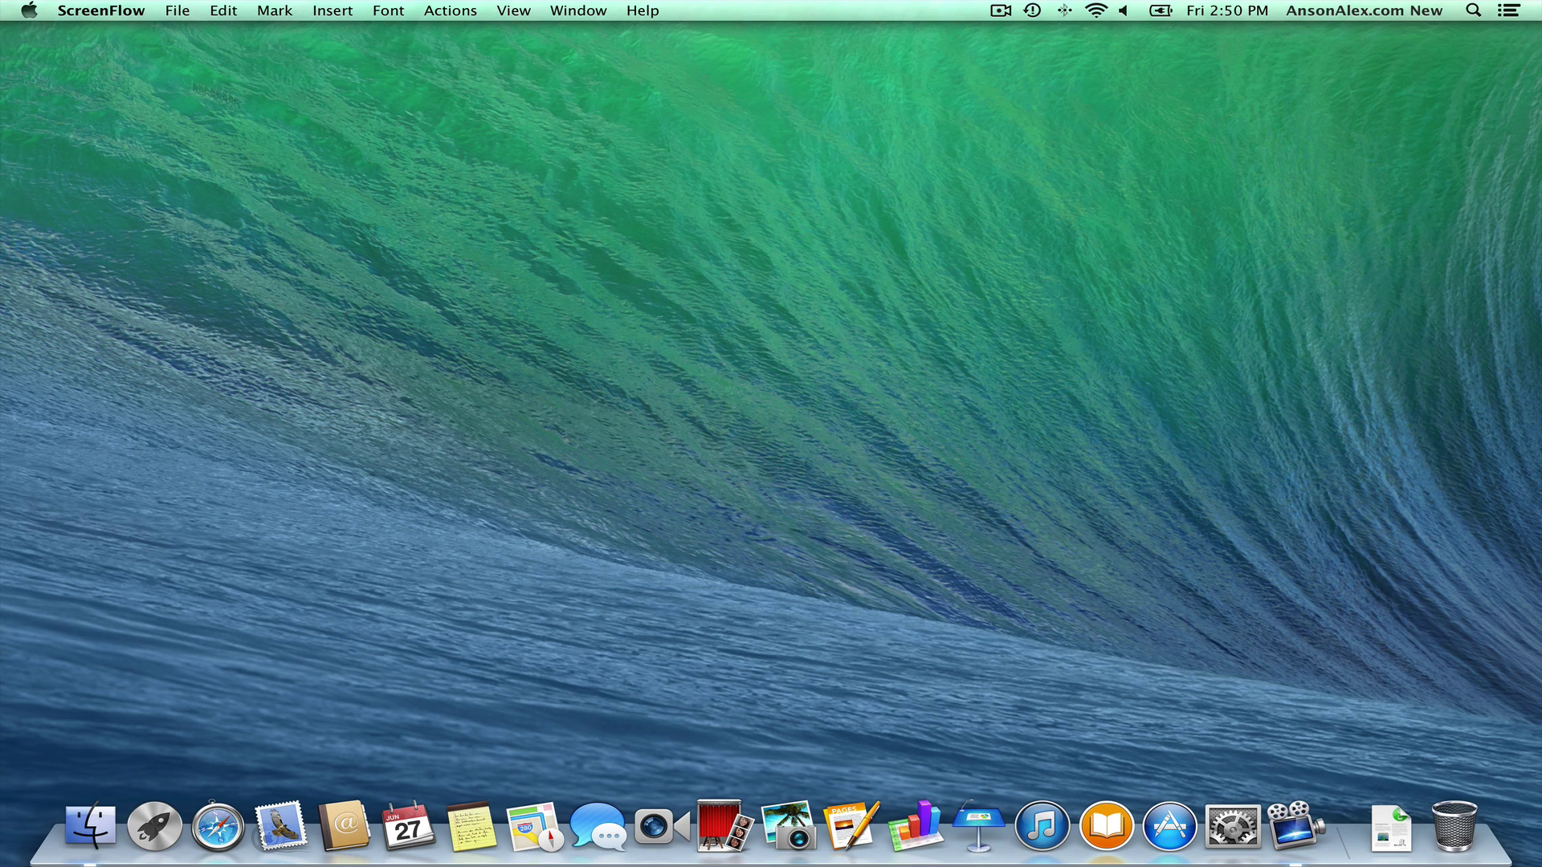
pyautogui.click(28, 11)
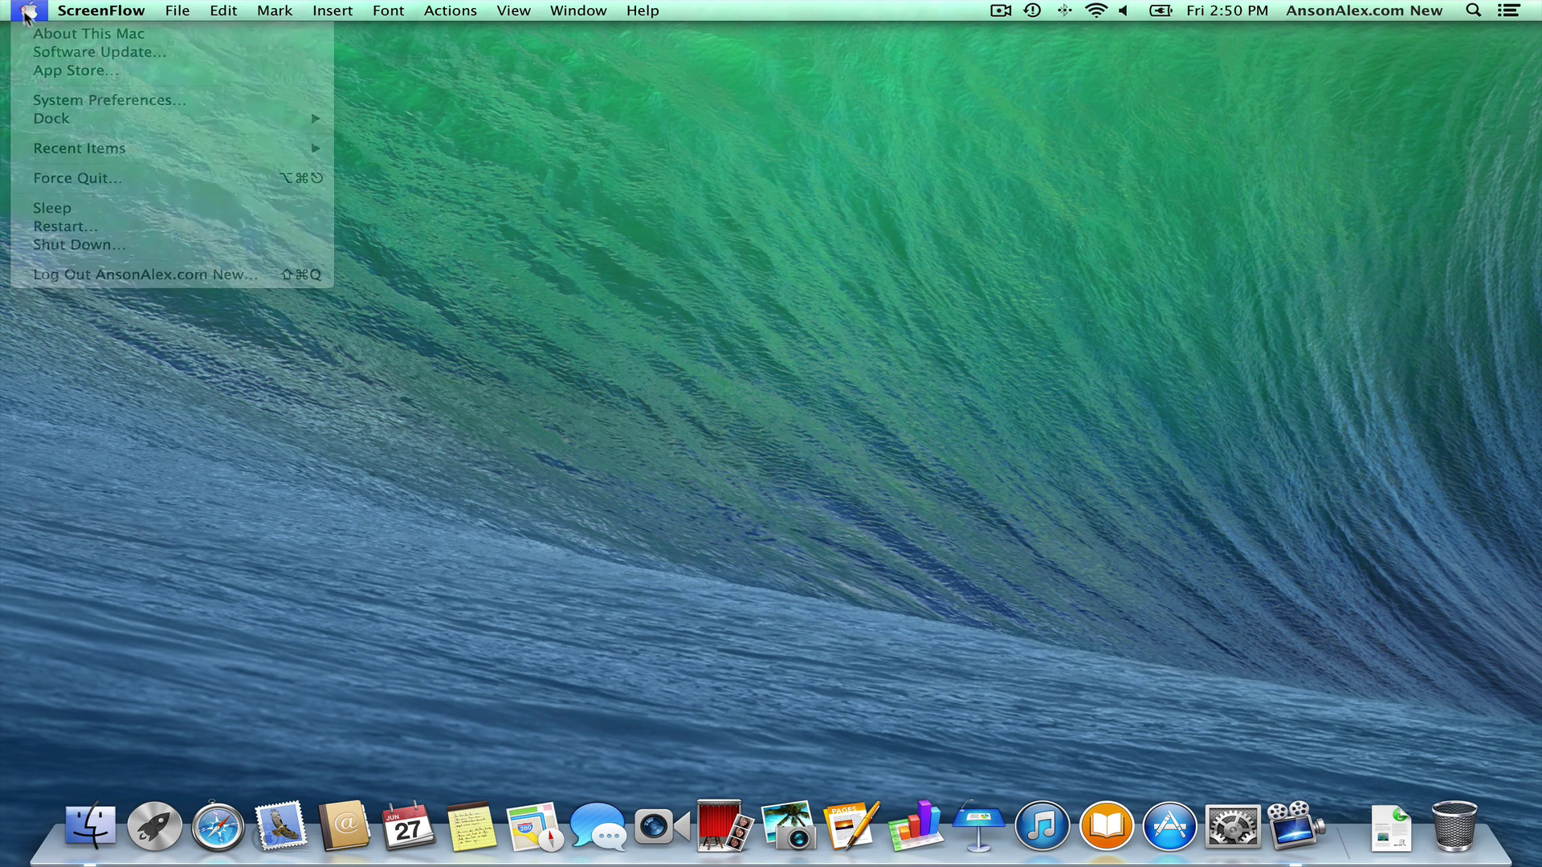
pyautogui.click(28, 12)
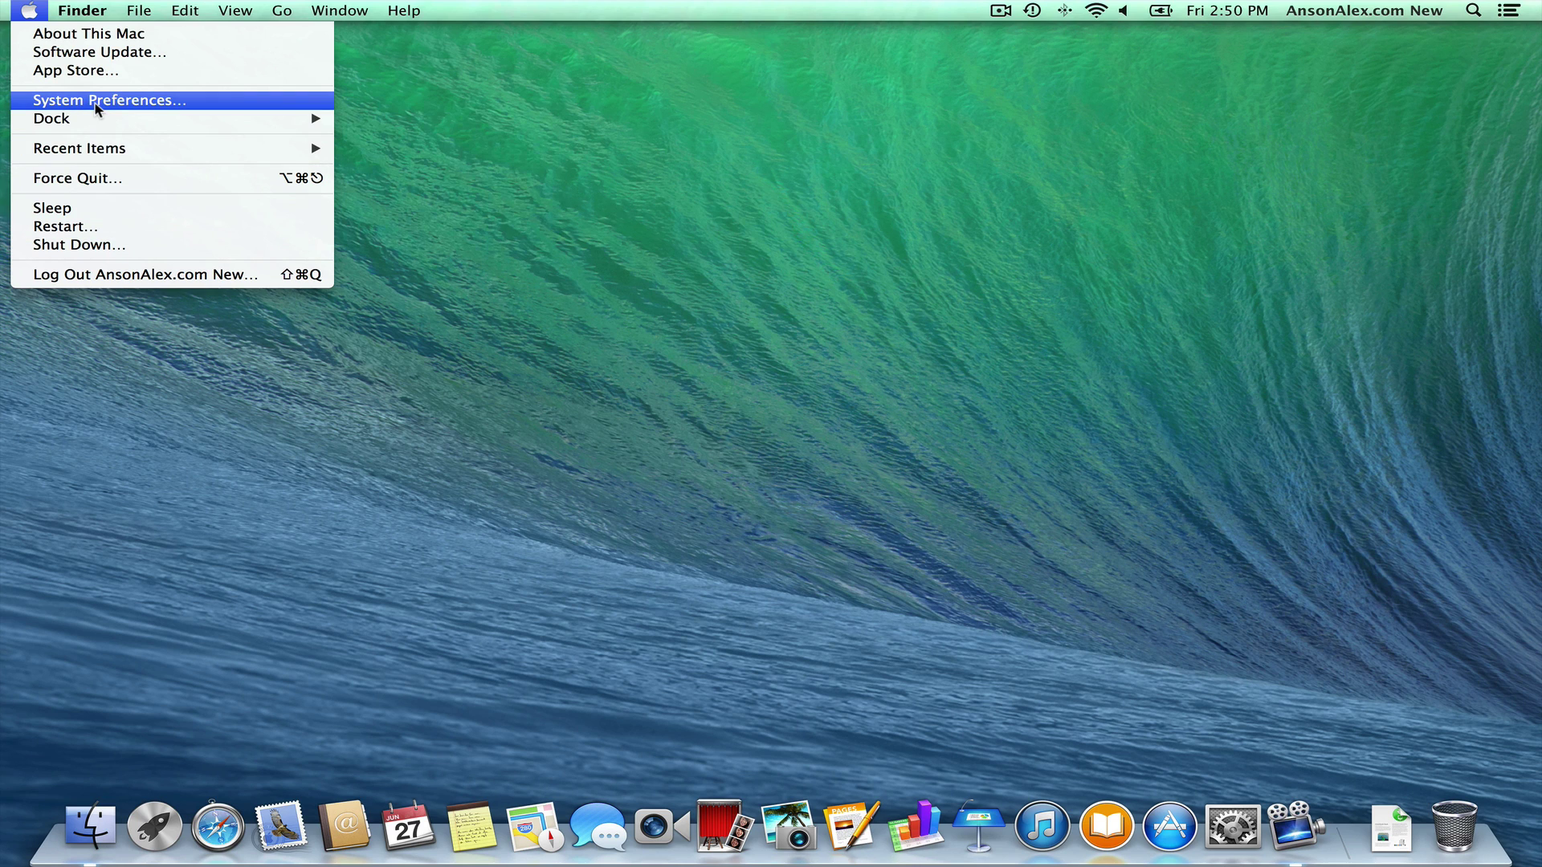
pyautogui.click(489, 208)
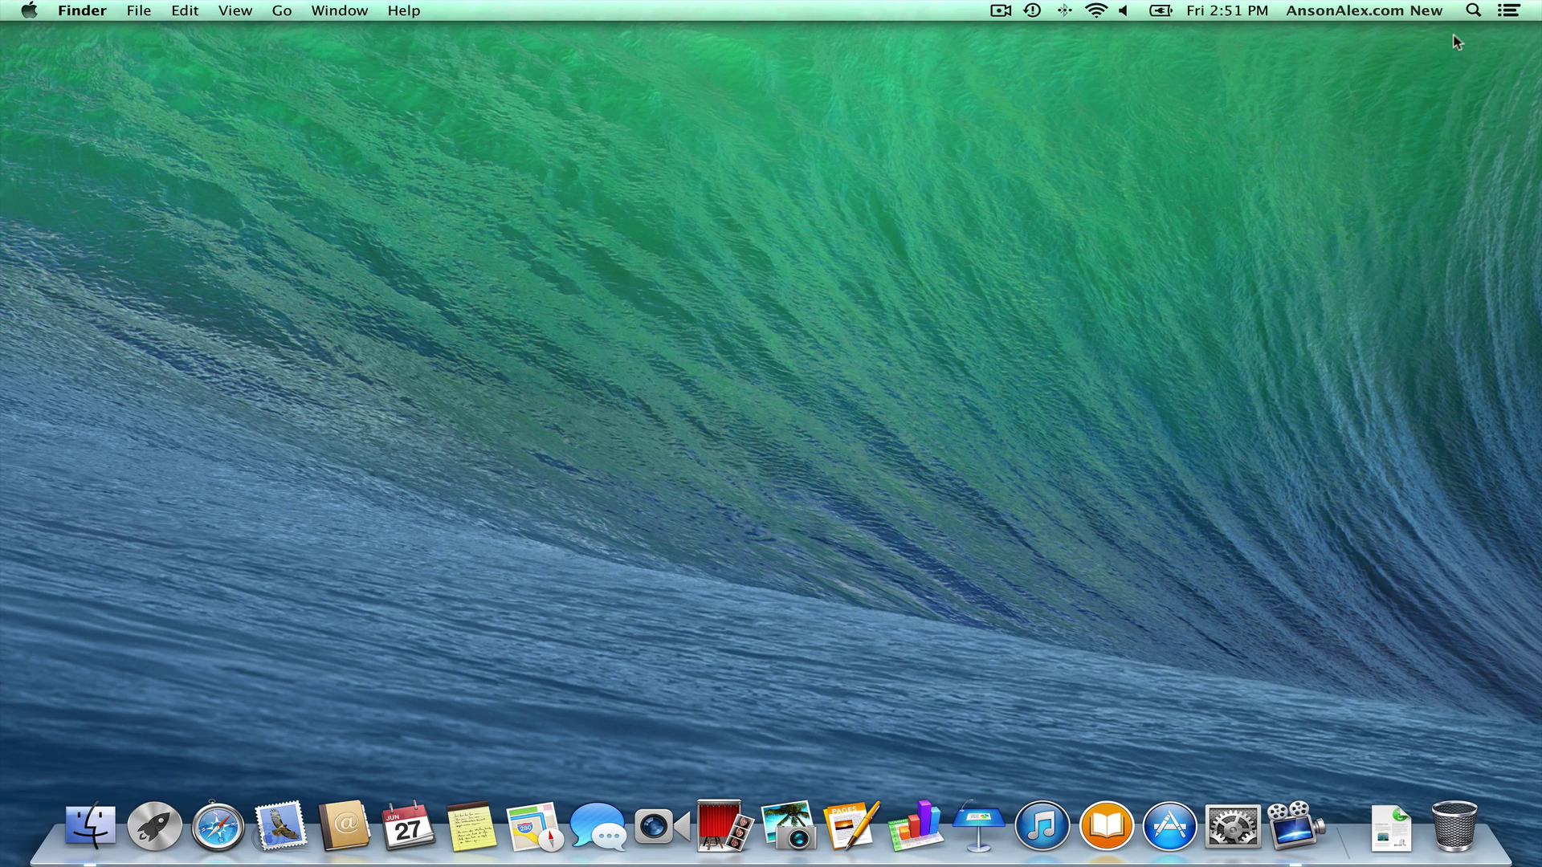
# - Search the Mac for "safar" with Spotlight in place of the previous query, and dismiss the search
pyautogui.click(1477, 14)
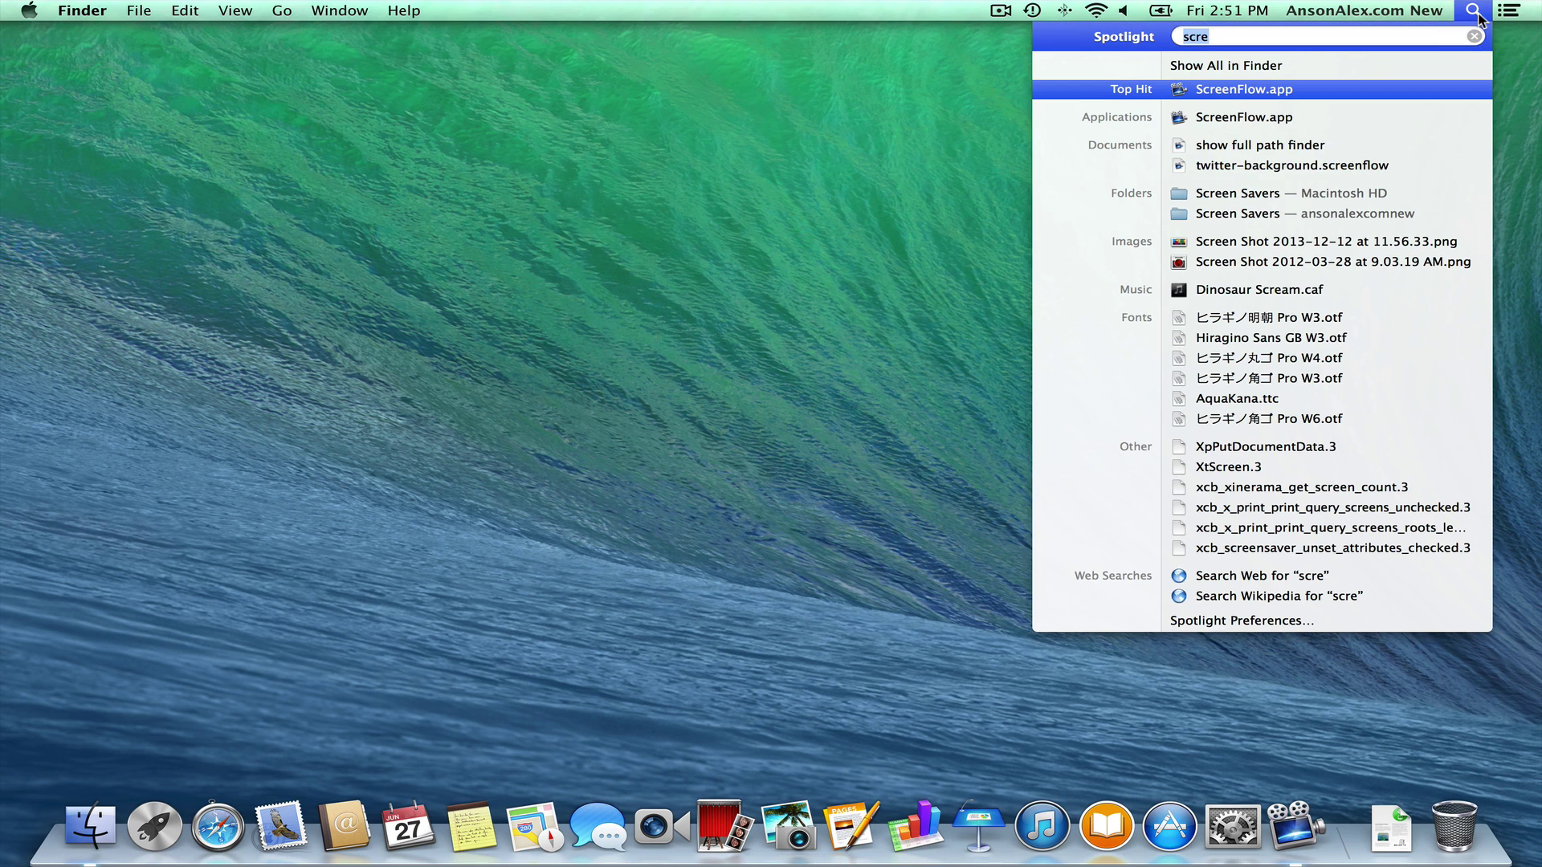
pyautogui.press('BackSpace')
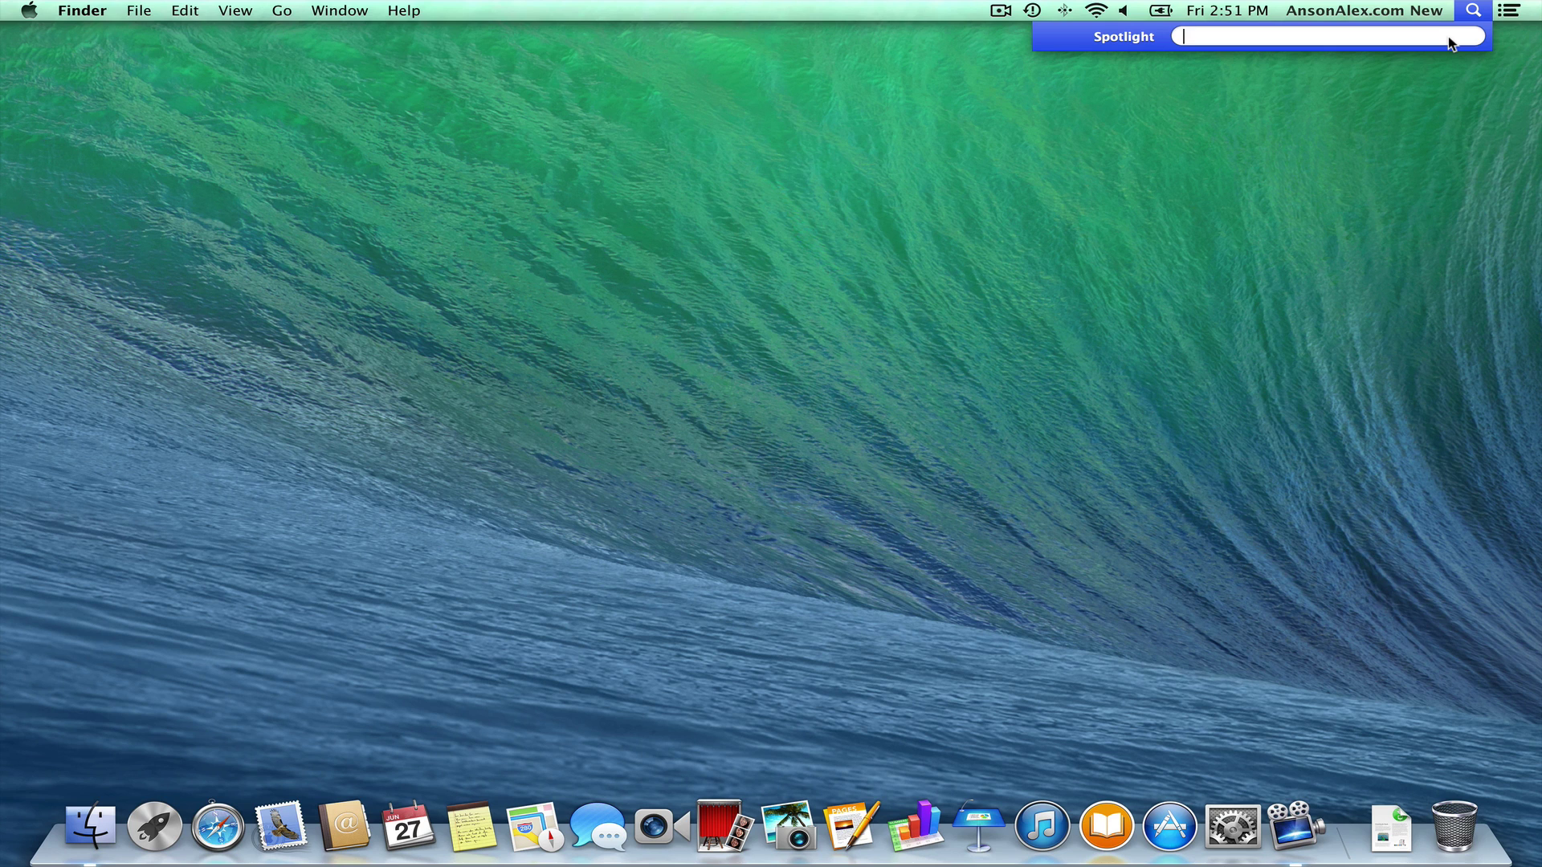
pyautogui.write('safar')
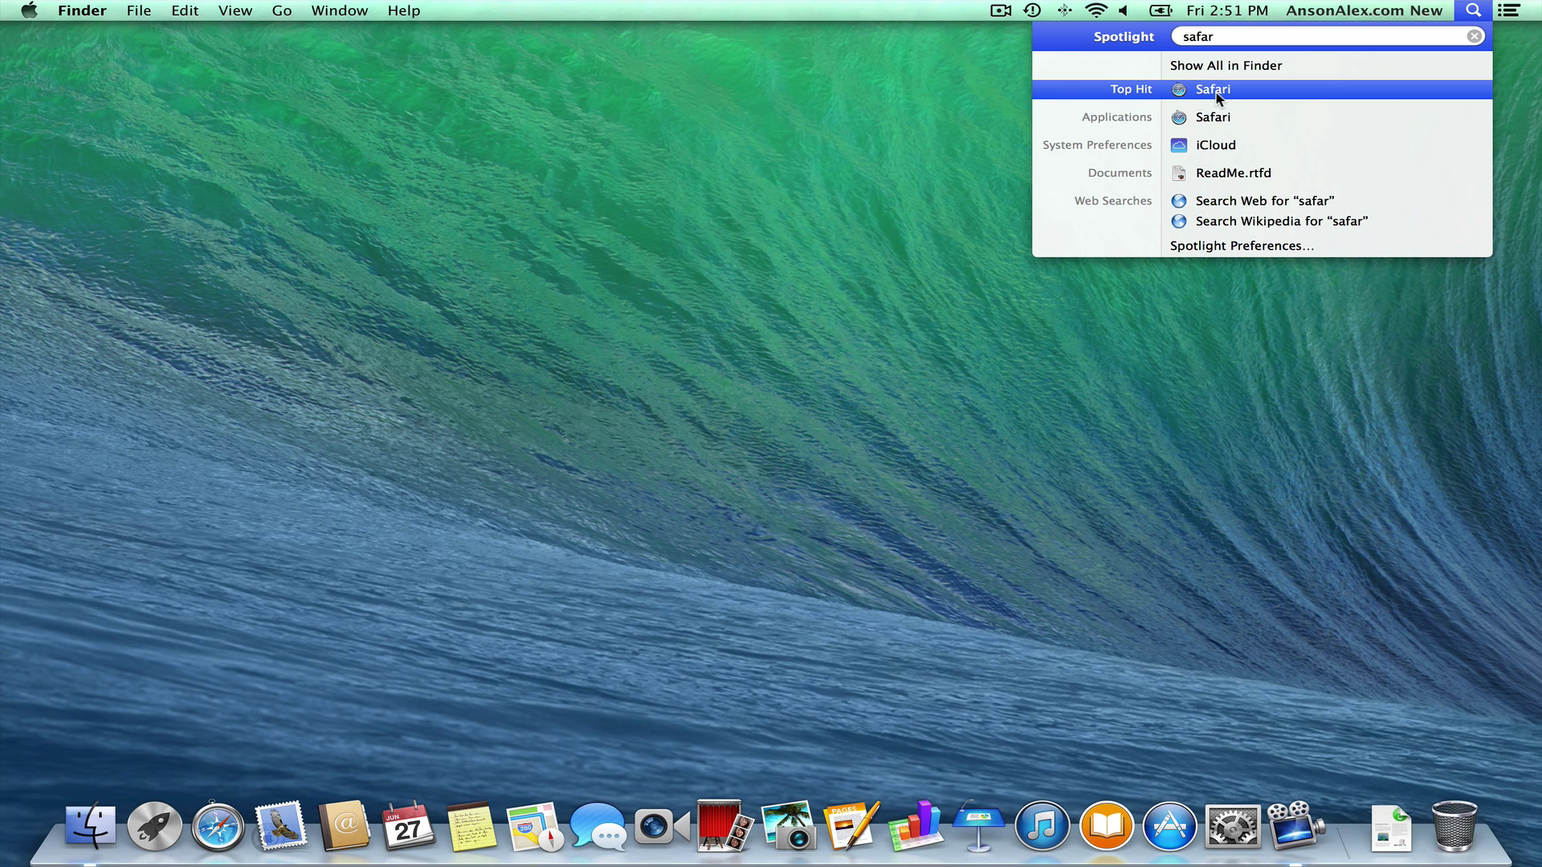
pyautogui.click(1471, 13)
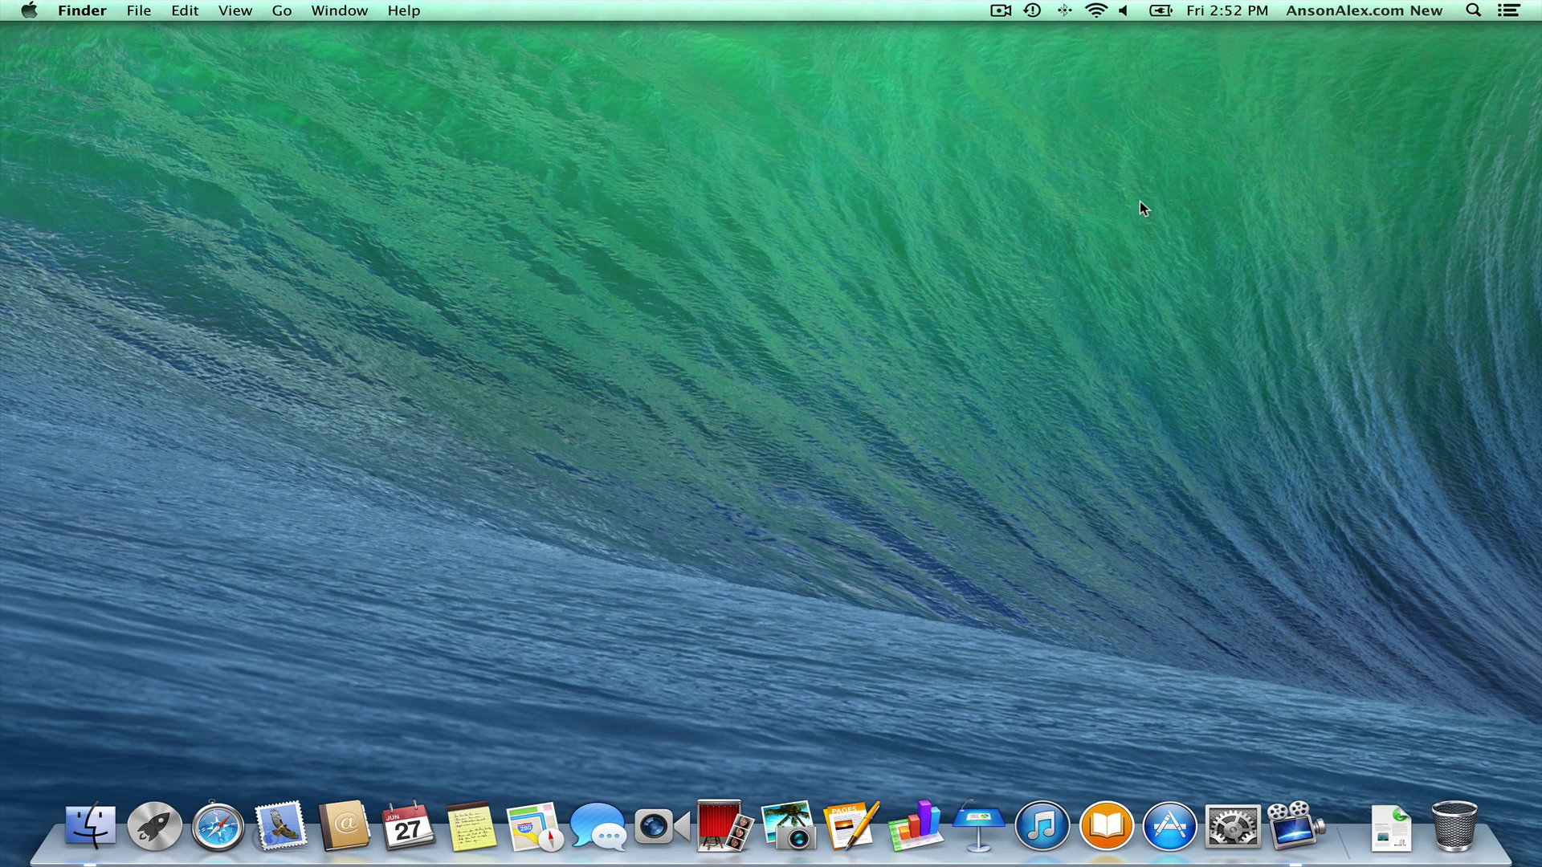
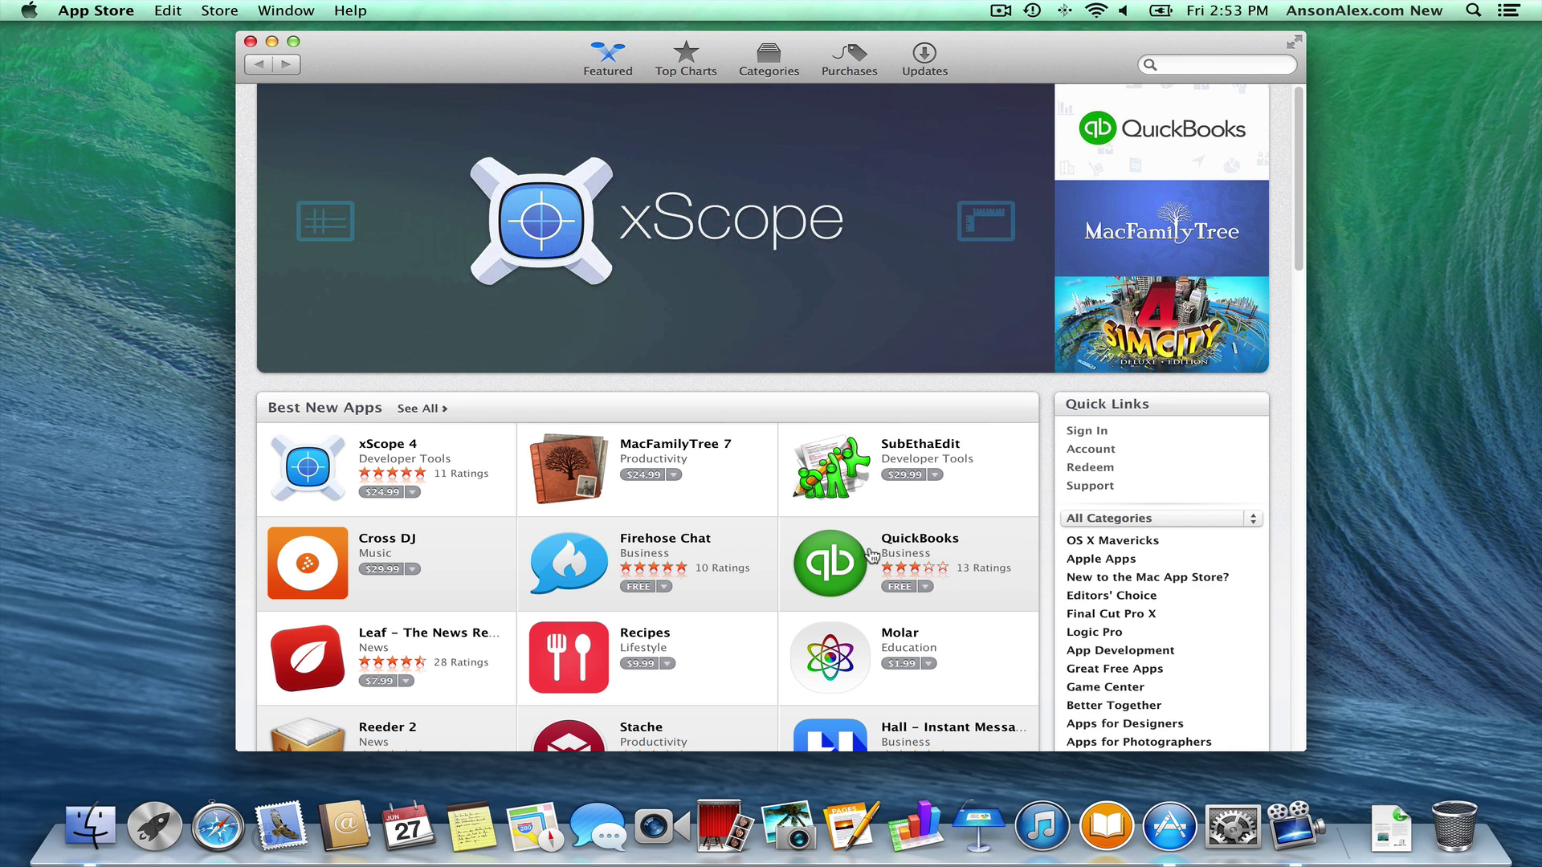
# - Browse the App Store's Productivity category and look through the Top Paid and Top Free charts
pyautogui.click(776, 70)
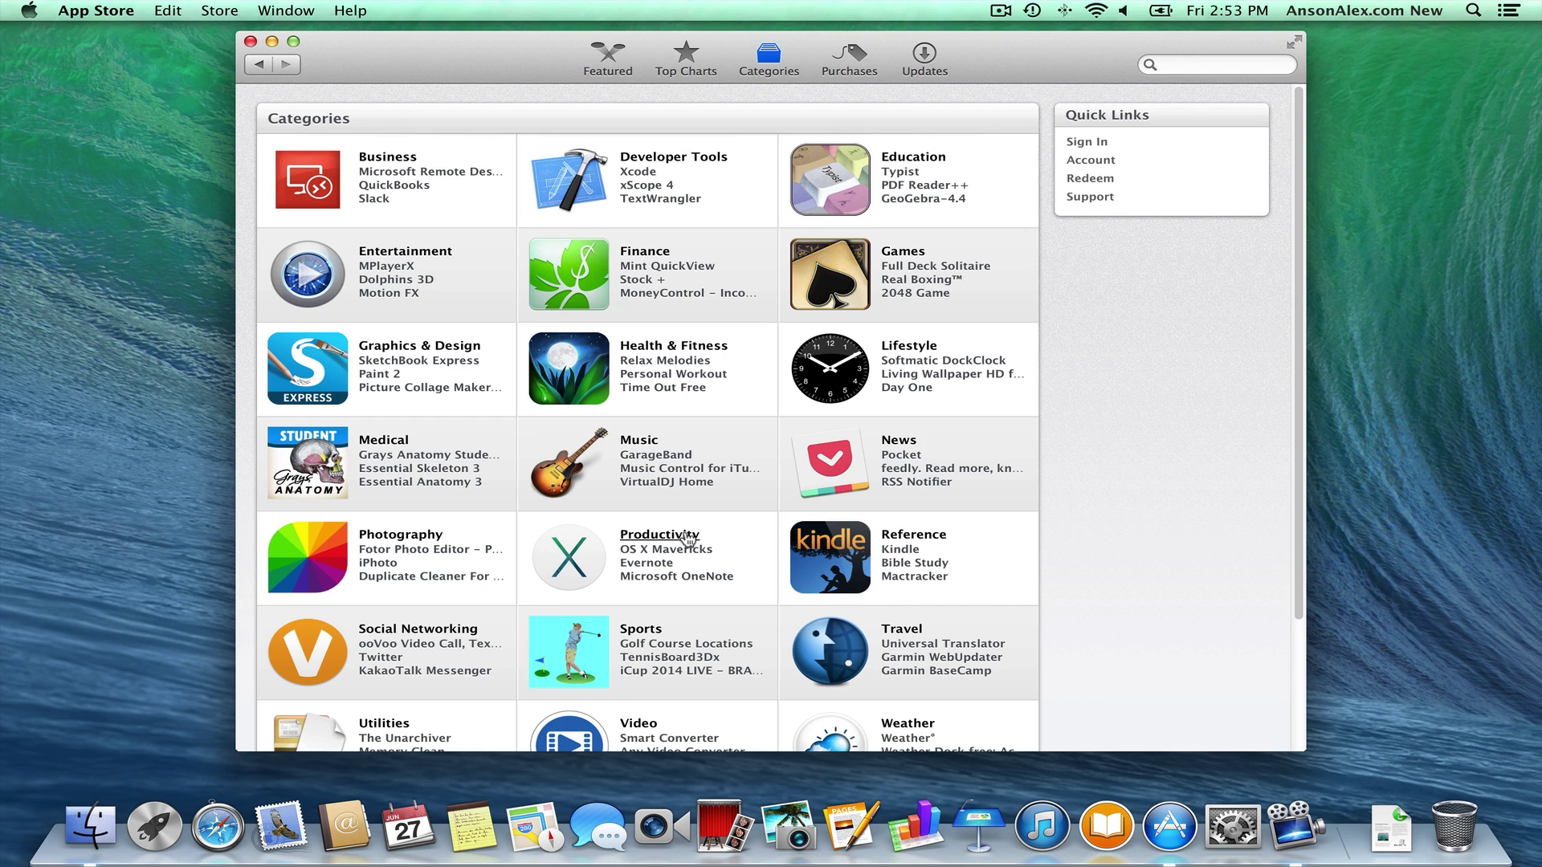
pyautogui.click(660, 534)
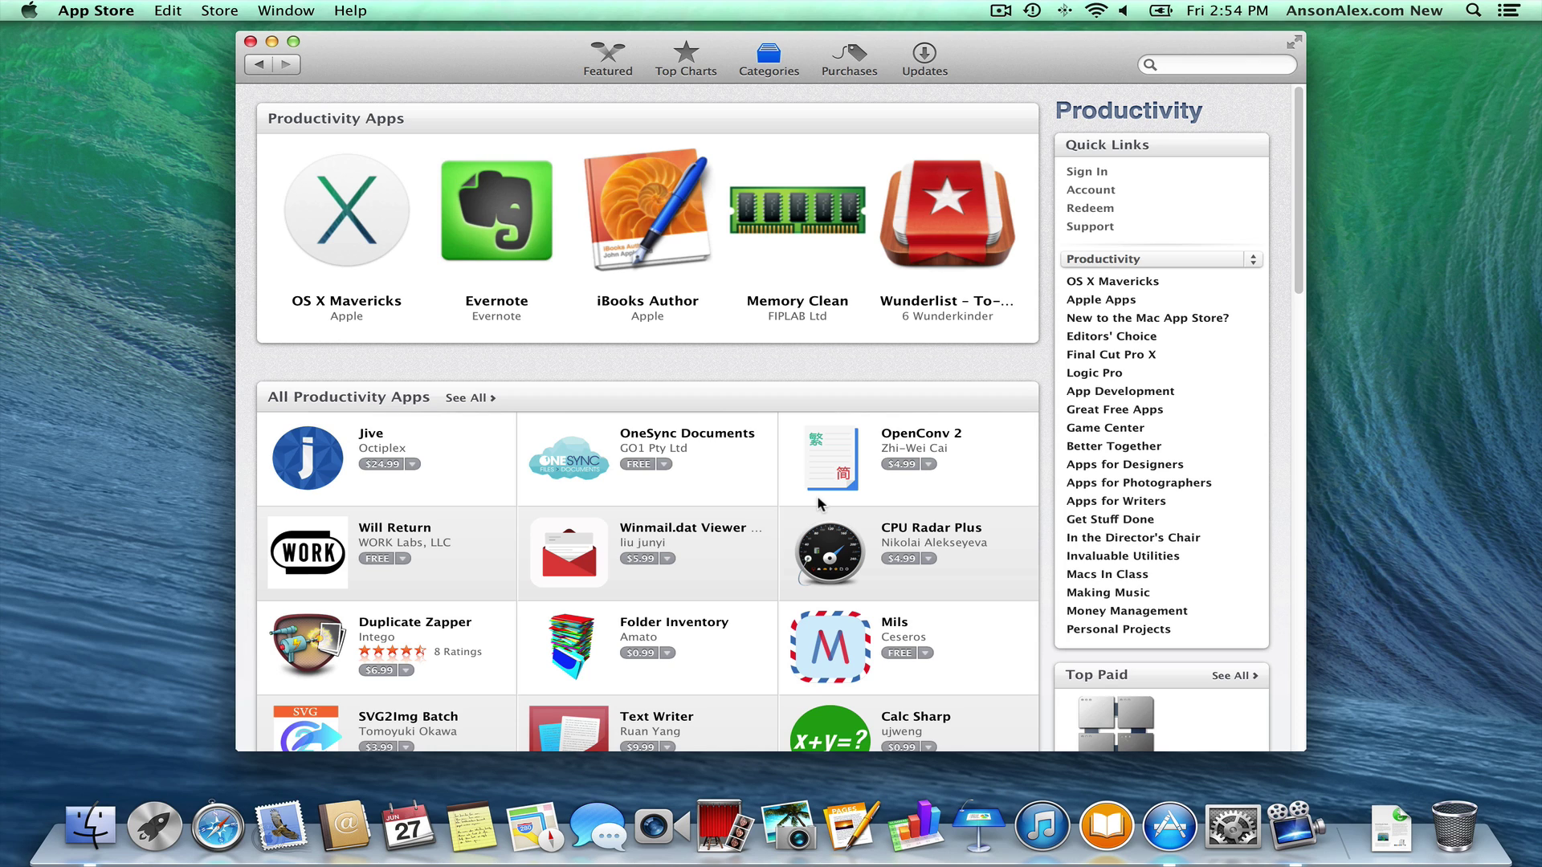
pyautogui.click(686, 56)
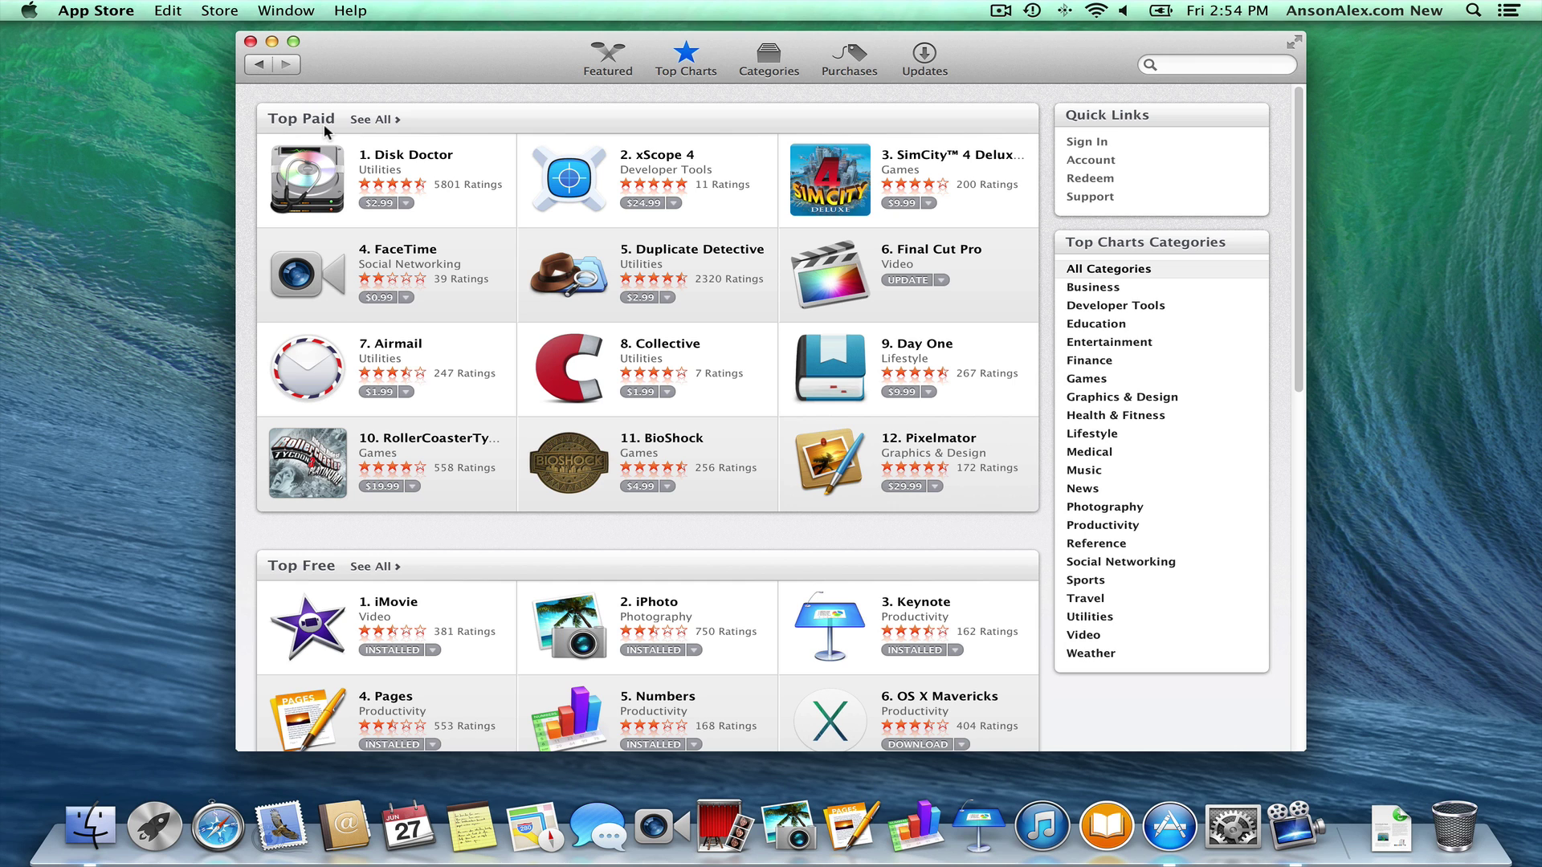
pyautogui.scroll(-5, 578, 441)
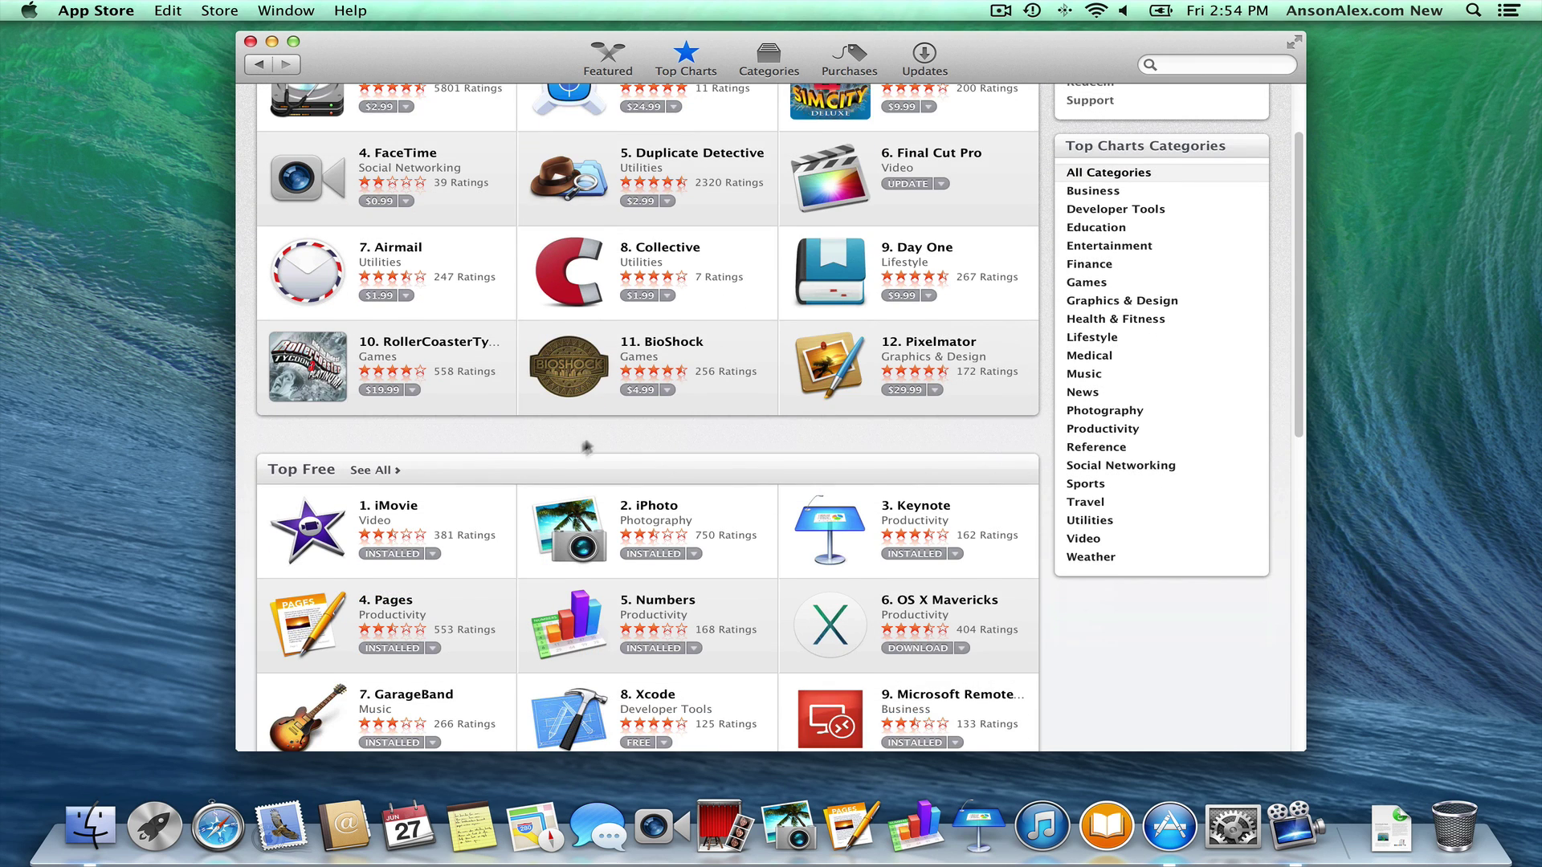
pyautogui.scroll(-2, 562, 454)
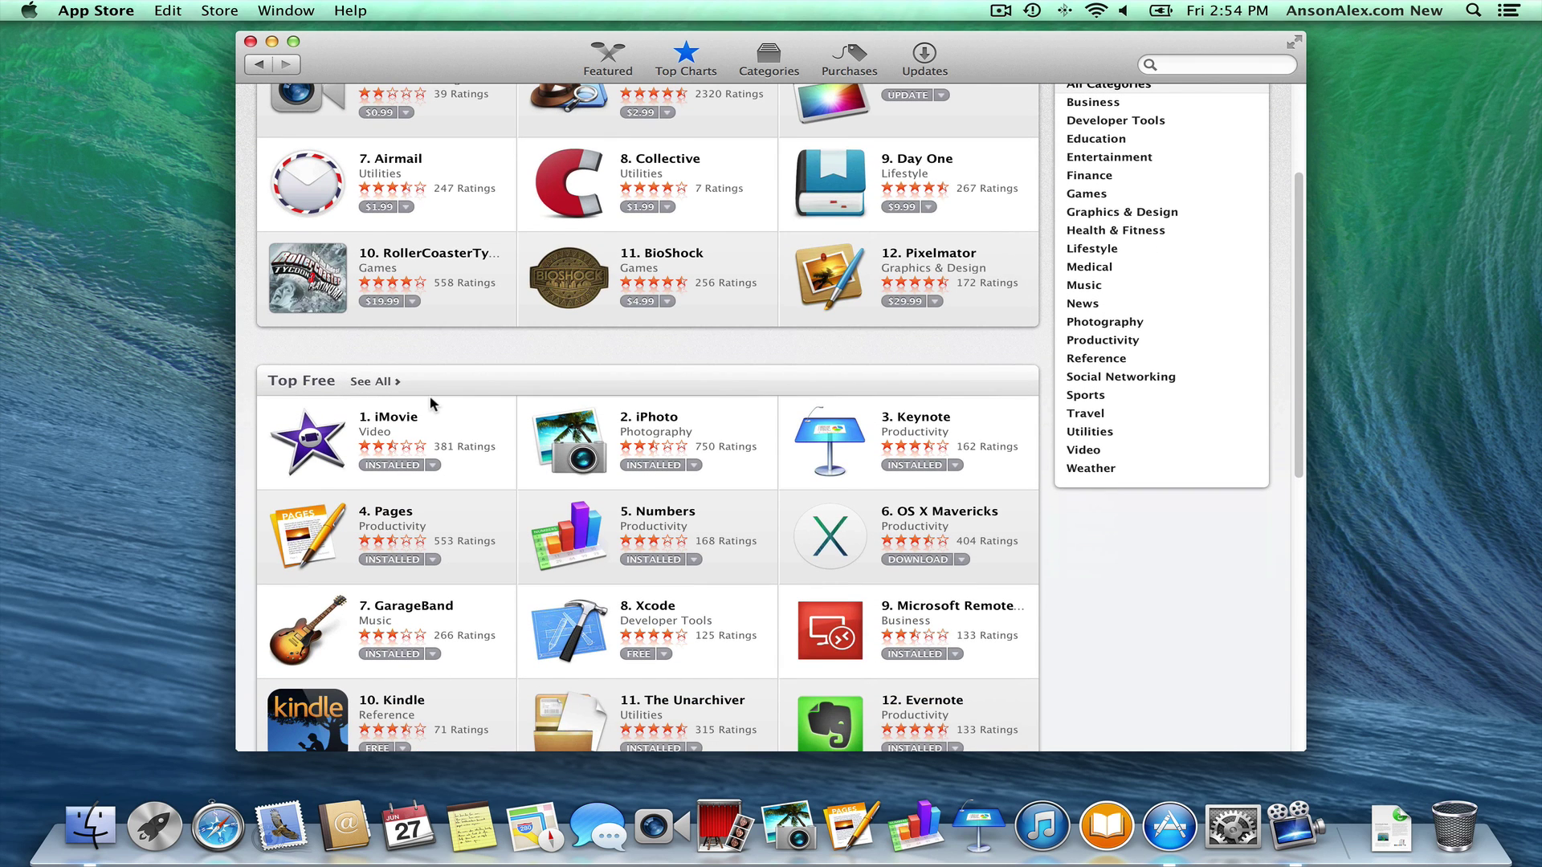
pyautogui.scroll(-1, 430, 403)
pyautogui.scroll(-1, 472, 388)
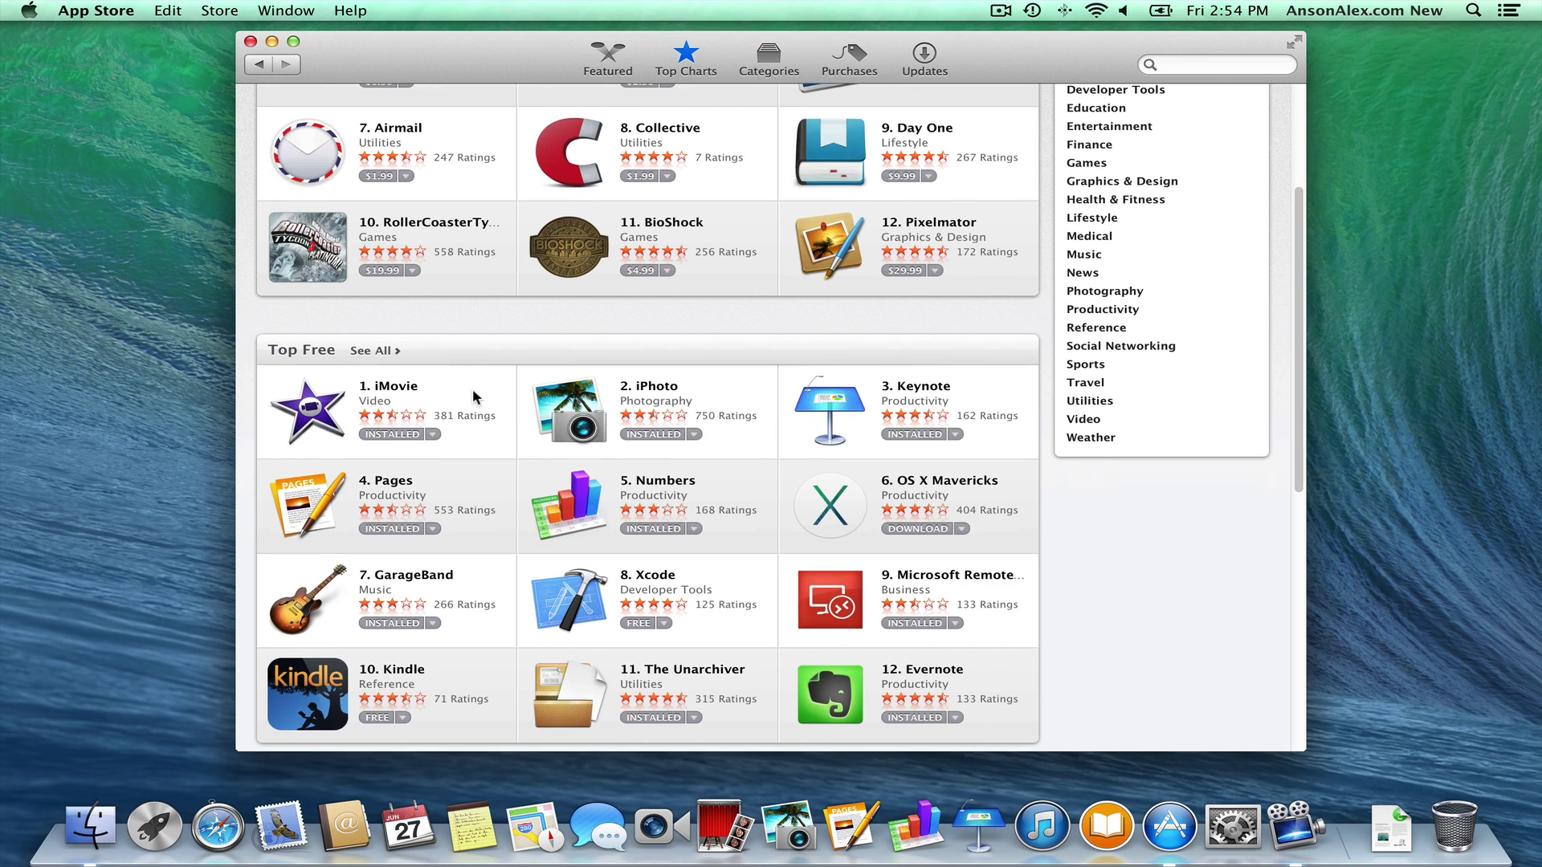
pyautogui.scroll(-1, 474, 397)
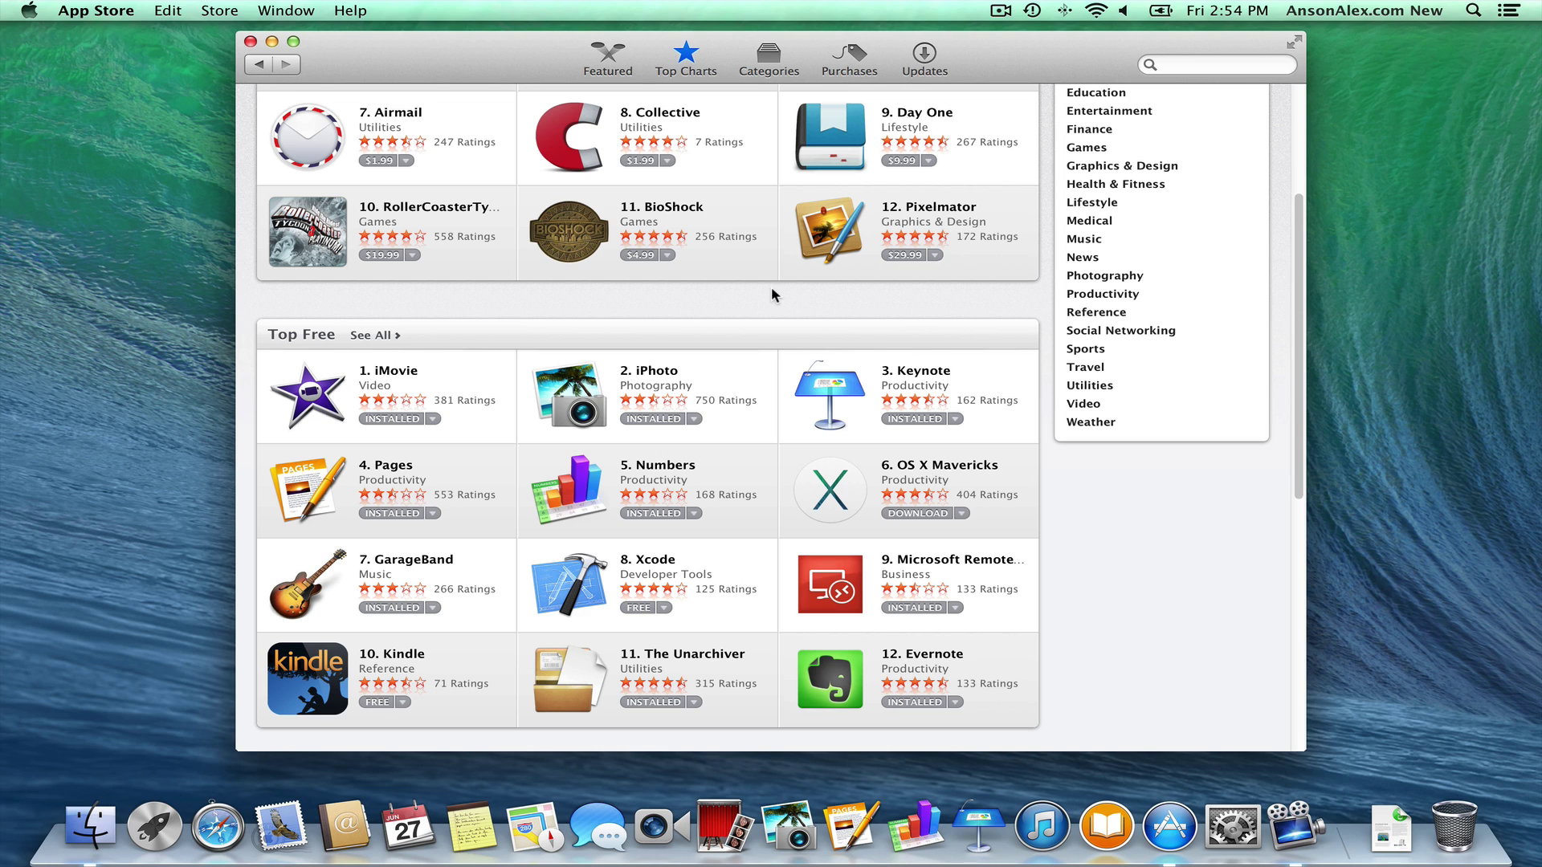
# - Quit the App Store
pyautogui.click(1162, 65)
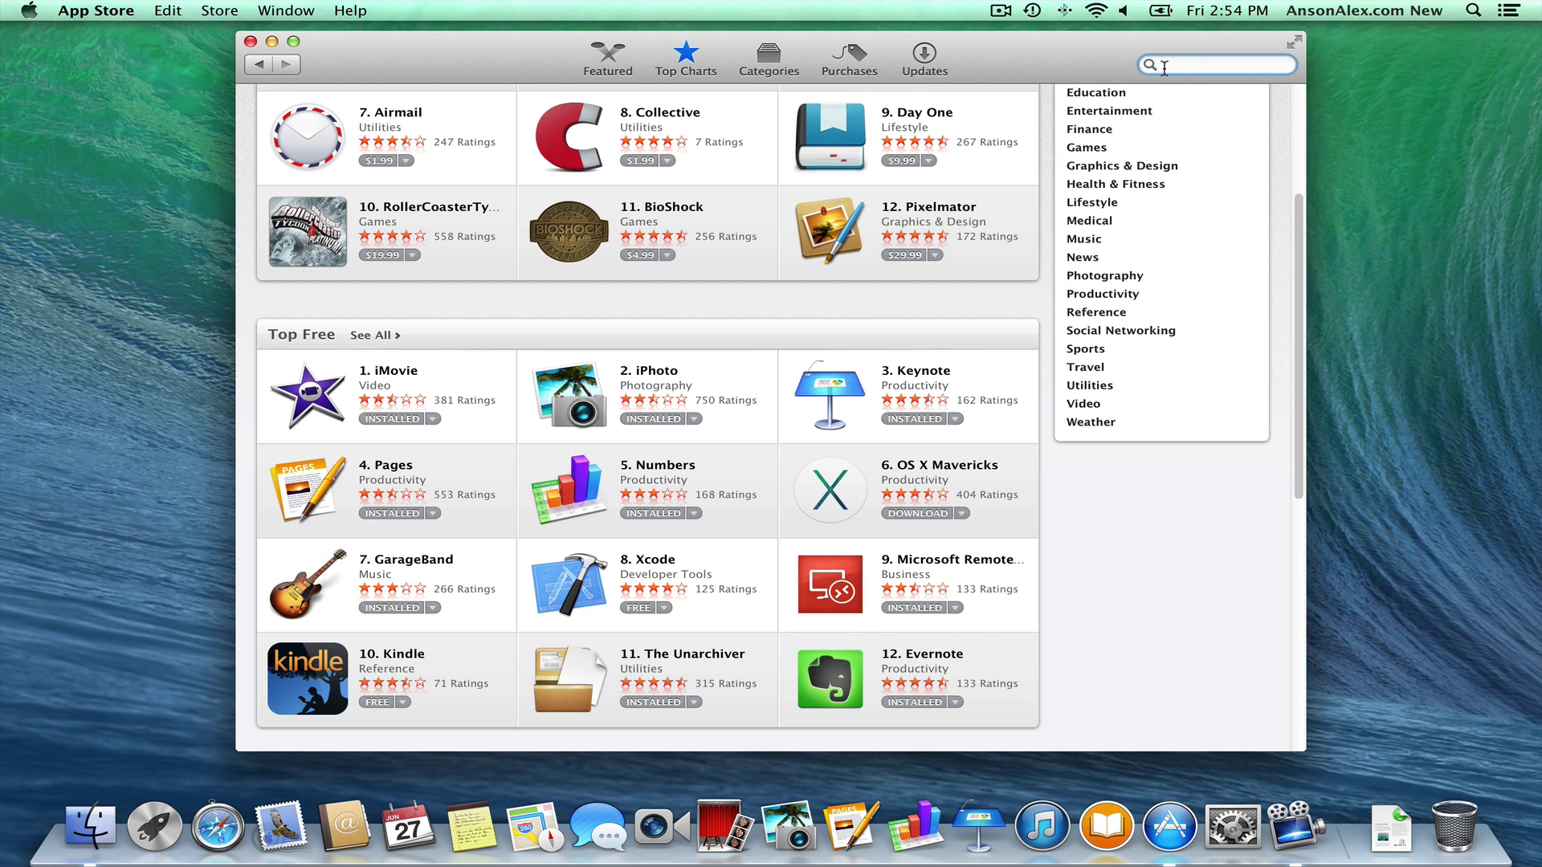
pyautogui.click(372, 57)
pyautogui.click(99, 10)
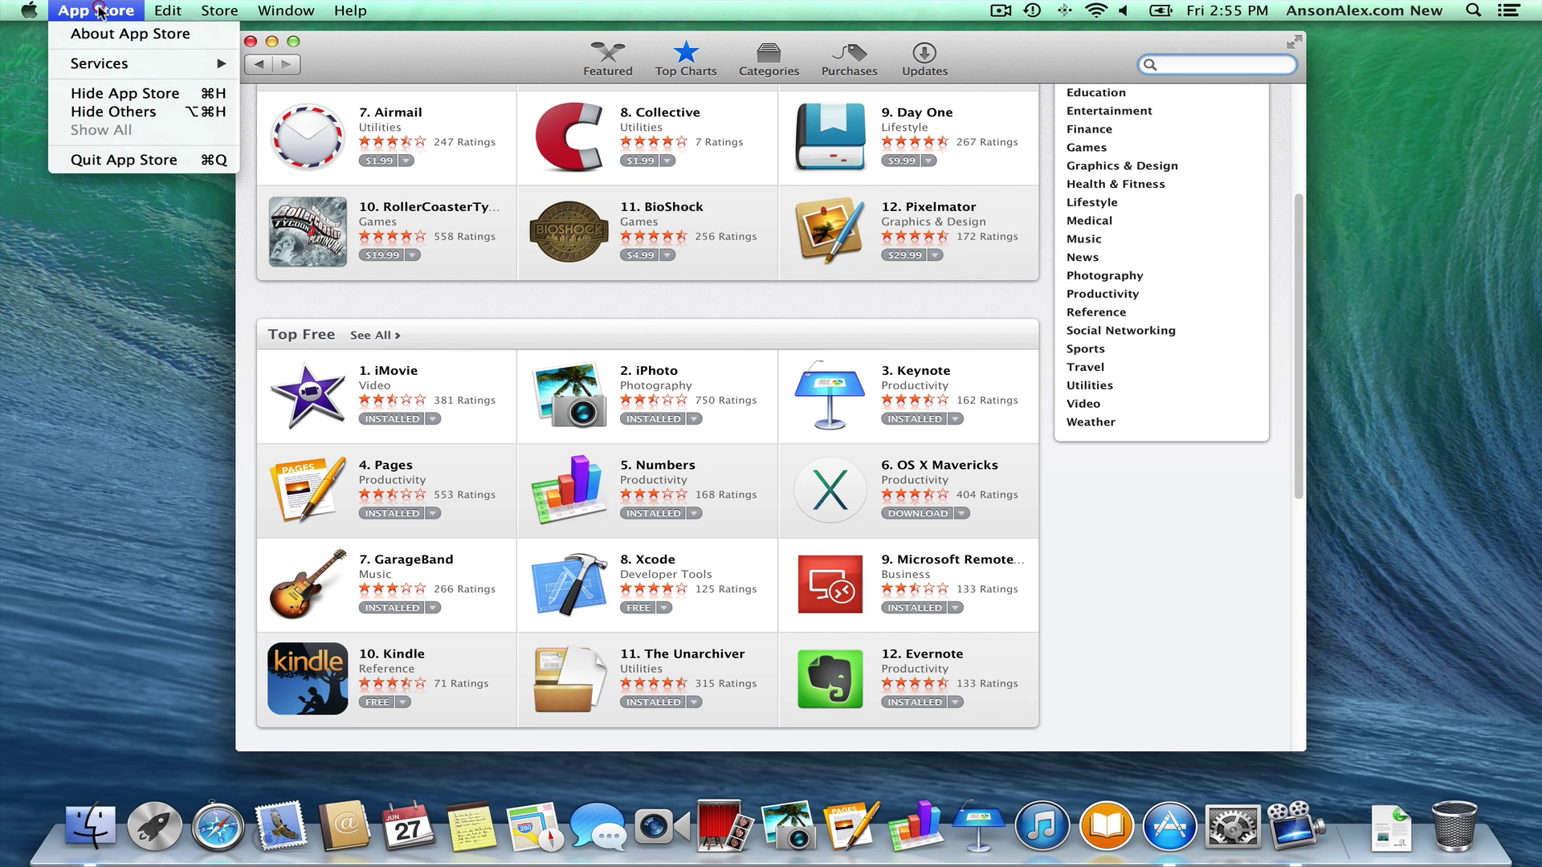
pyautogui.click(167, 165)
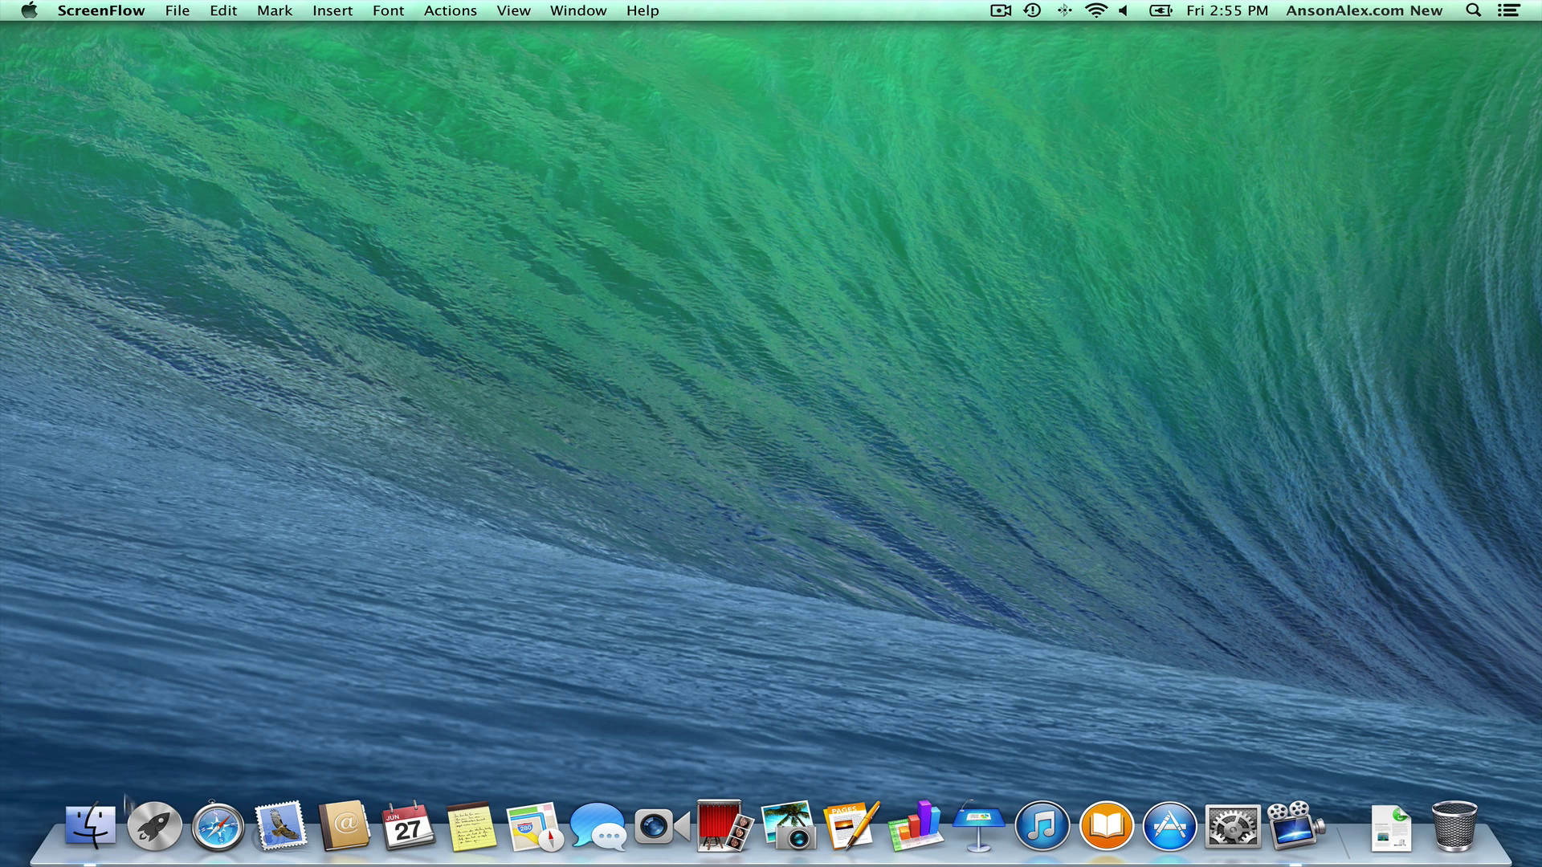
# - Show the Applications folder in a new Finder window and enlarge the window to fill the desktop above the Dock
pyautogui.click(109, 837)
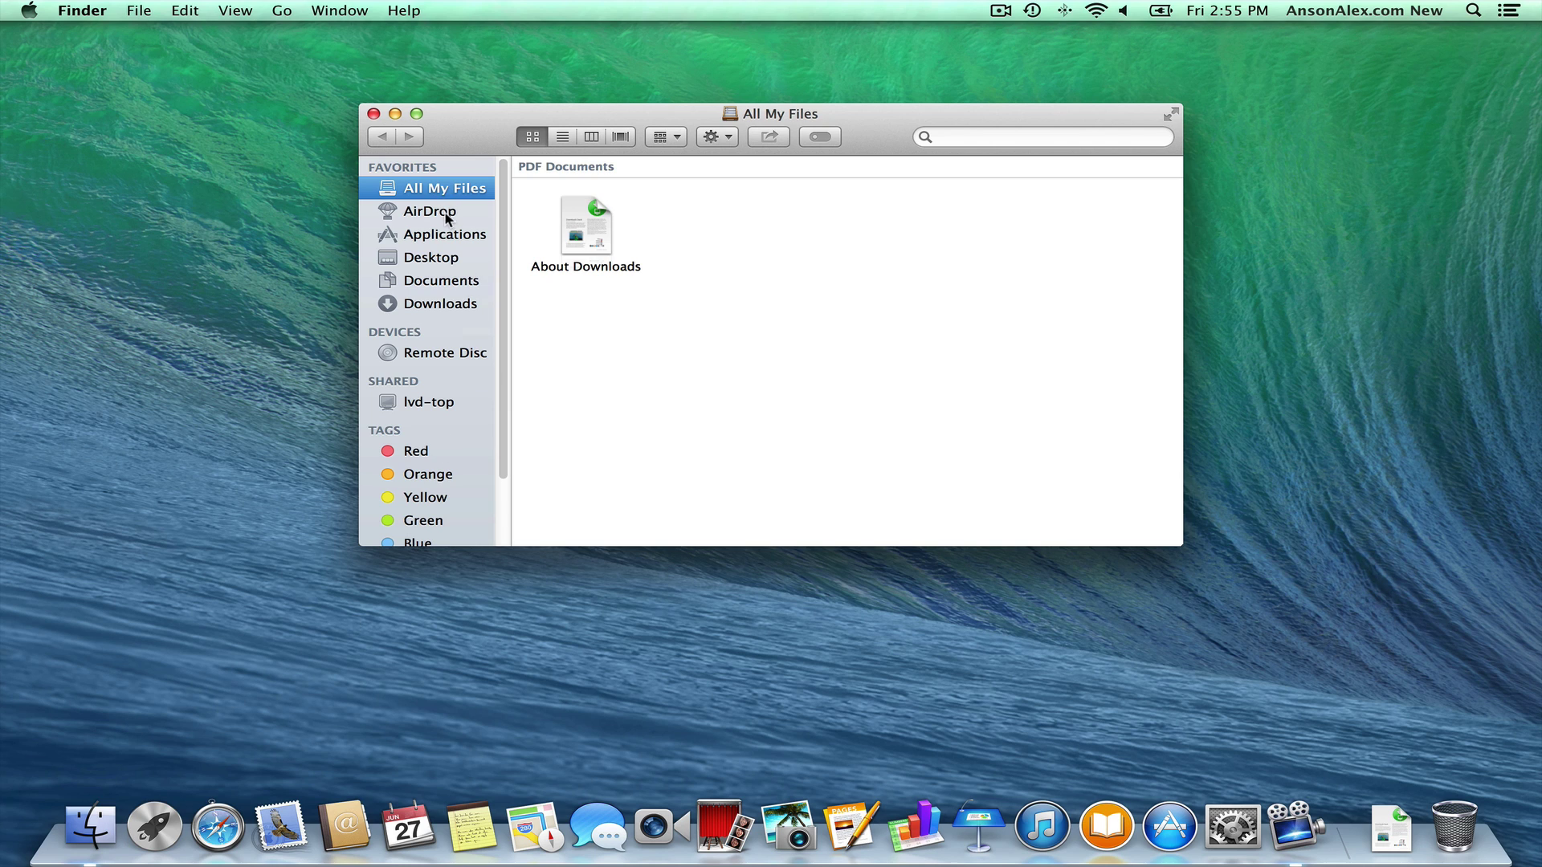
pyautogui.click(446, 241)
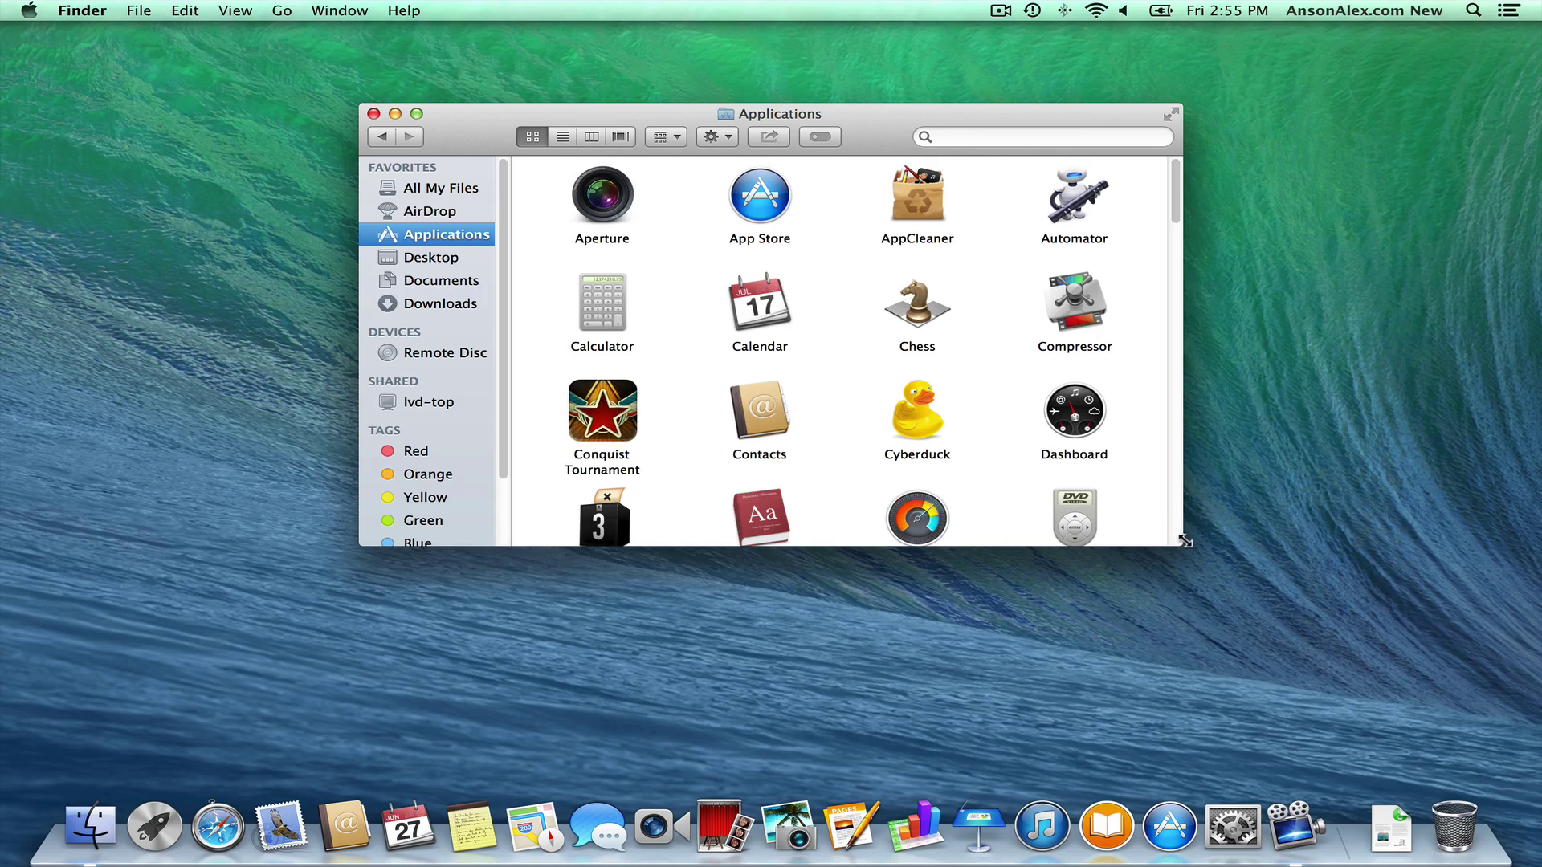
pyautogui.moveTo(1181, 545); pyautogui.dragTo(1533, 764)
pyautogui.moveTo(1029, 127); pyautogui.dragTo(675, 48)
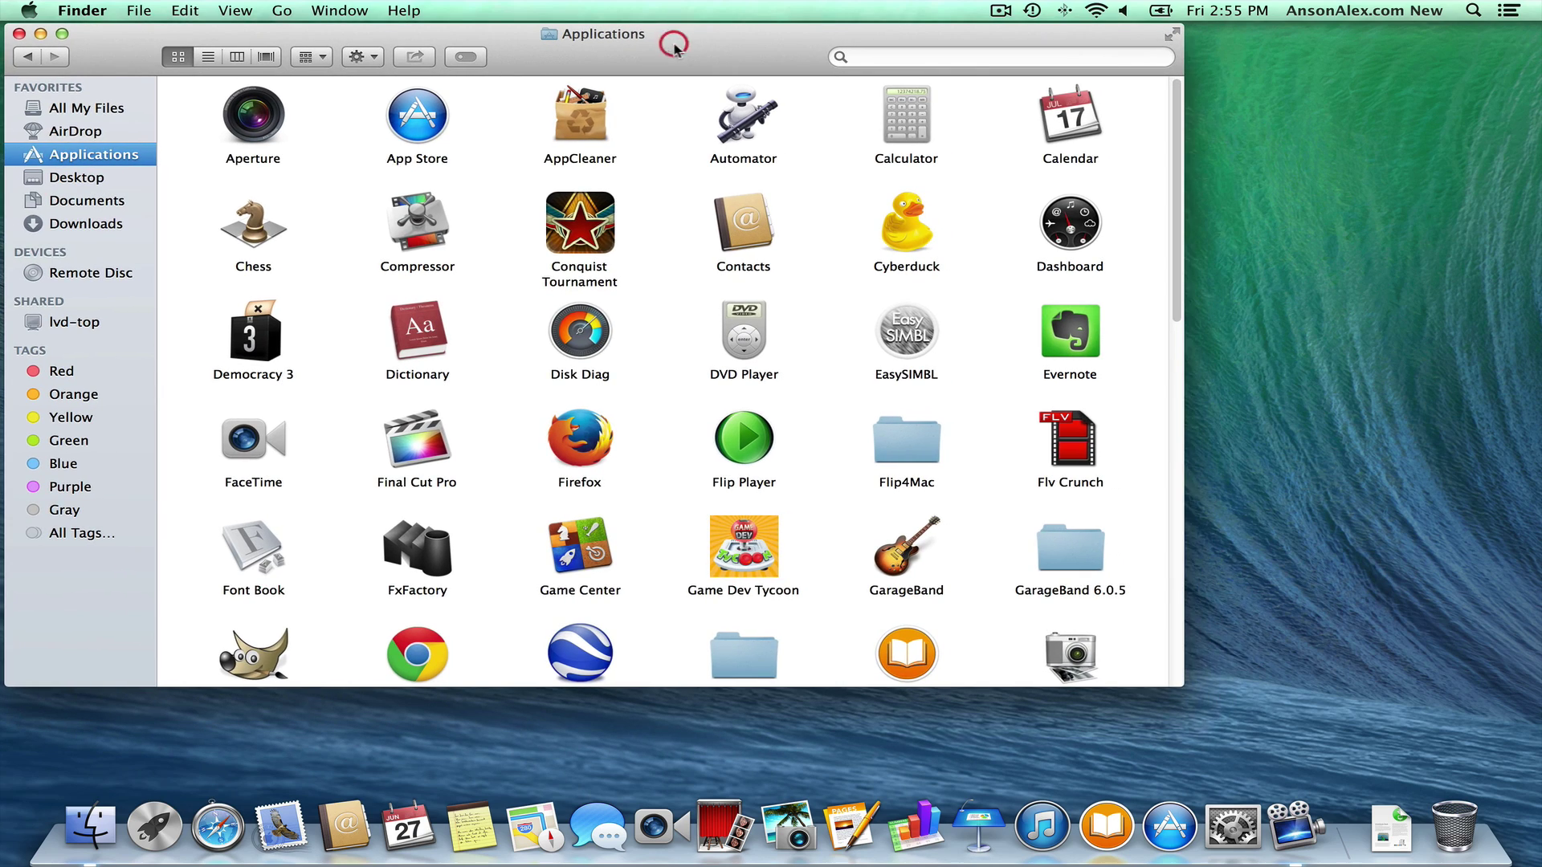
pyautogui.moveTo(1181, 695); pyautogui.dragTo(1535, 787)
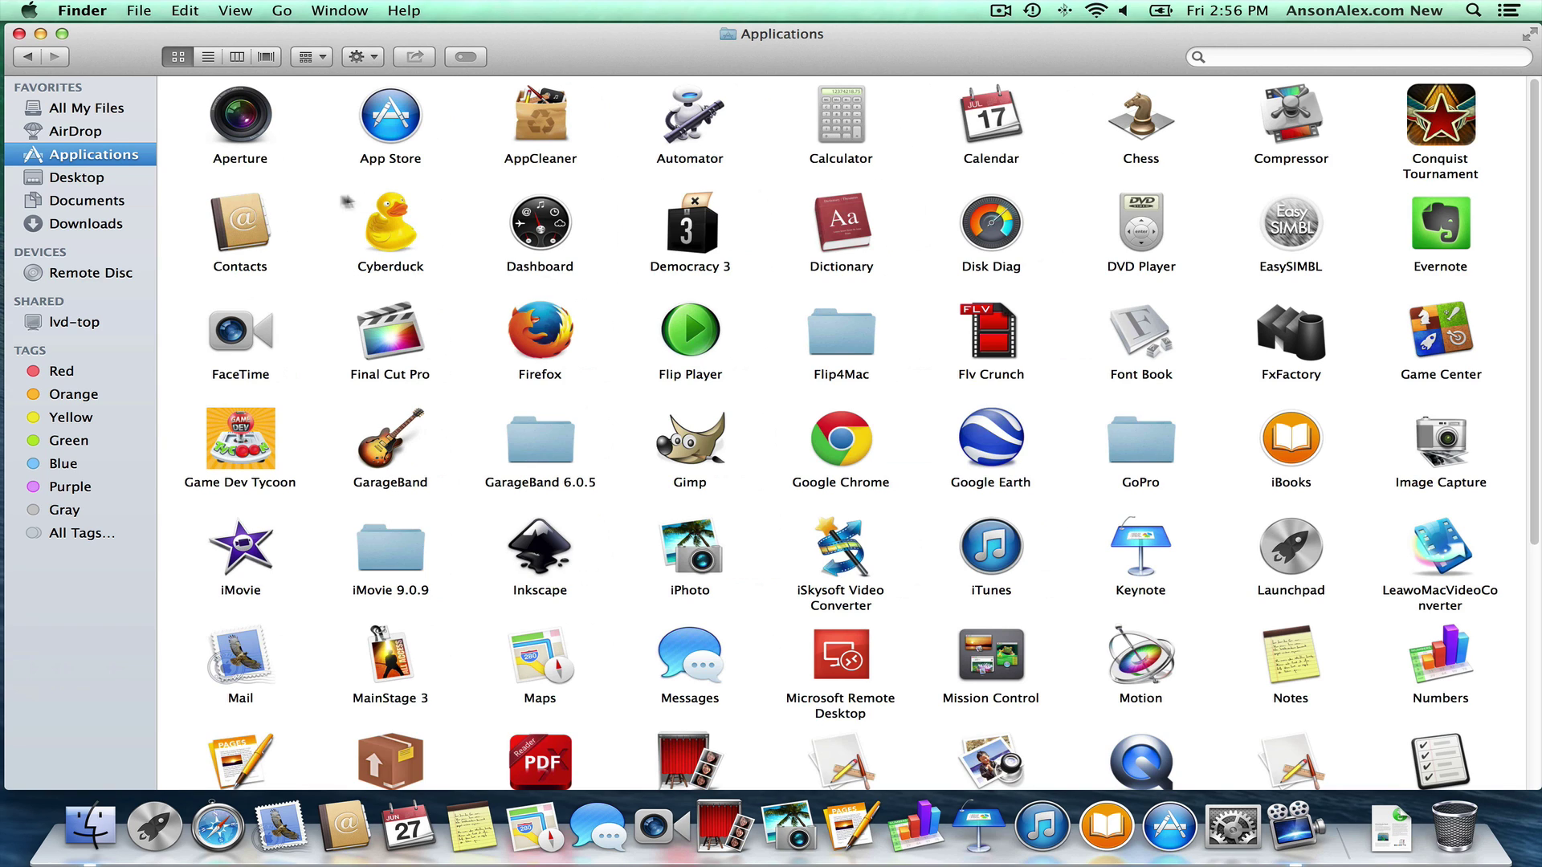
# - Create a new folder named "Test Folder" in Documents and deselect it
pyautogui.click(110, 207)
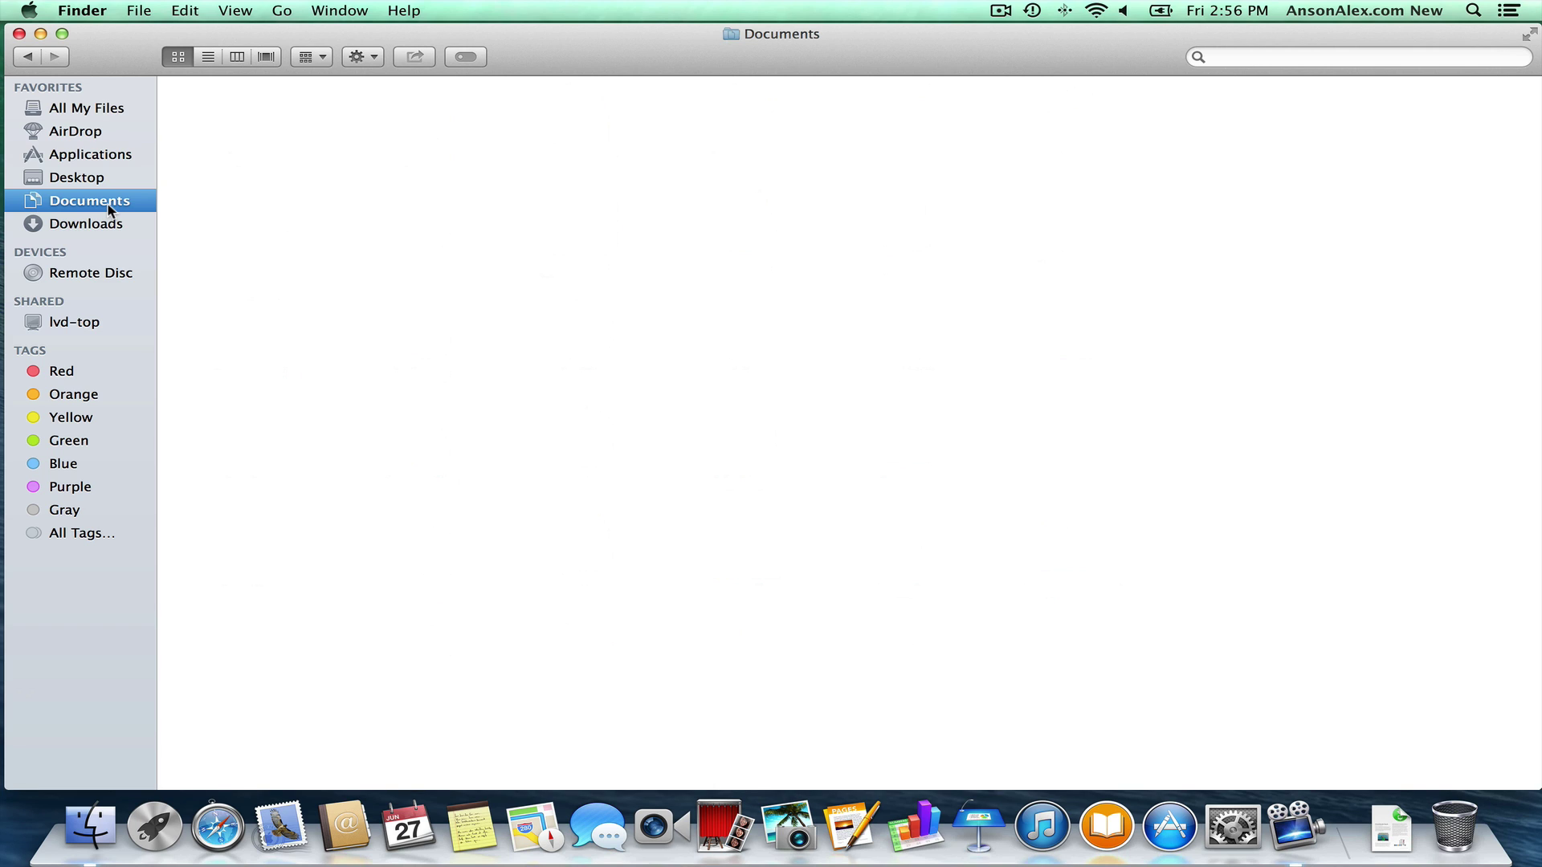
pyautogui.rightClick(345, 189)
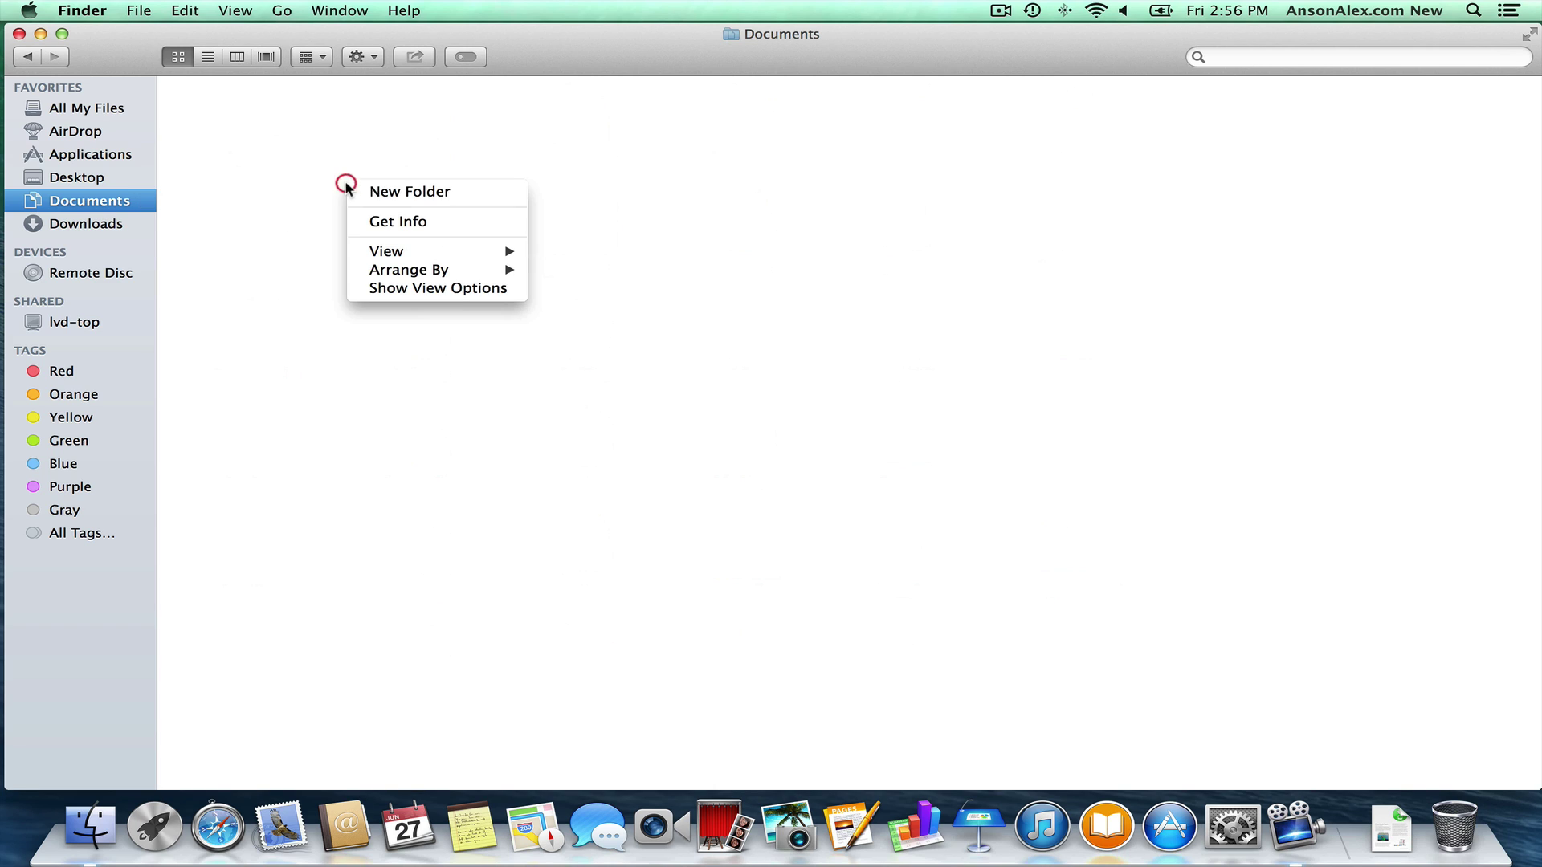
pyautogui.click(469, 191)
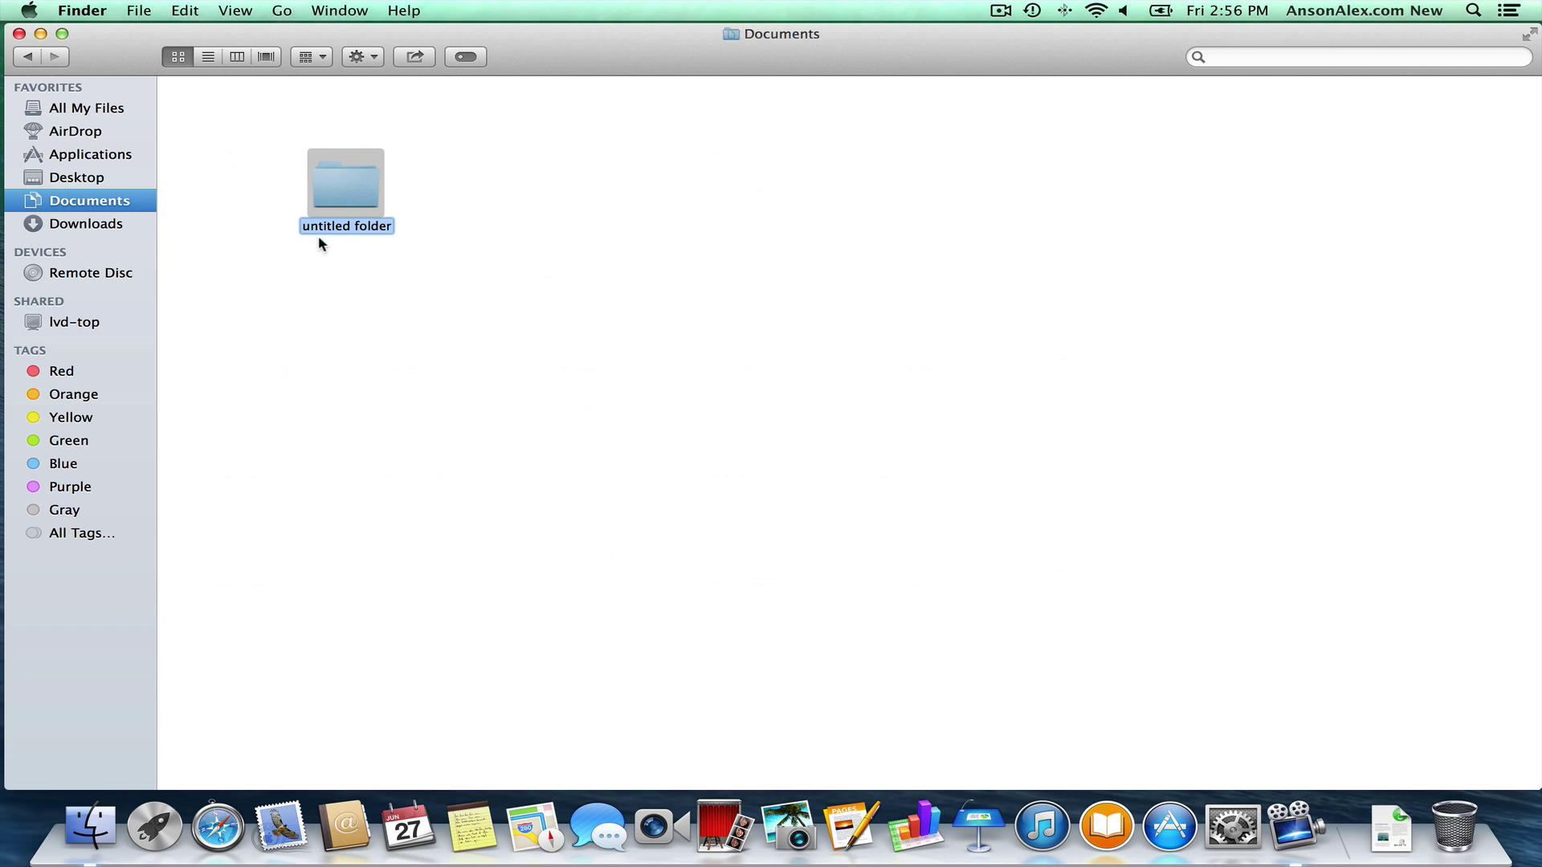
pyautogui.write('Test Folder')
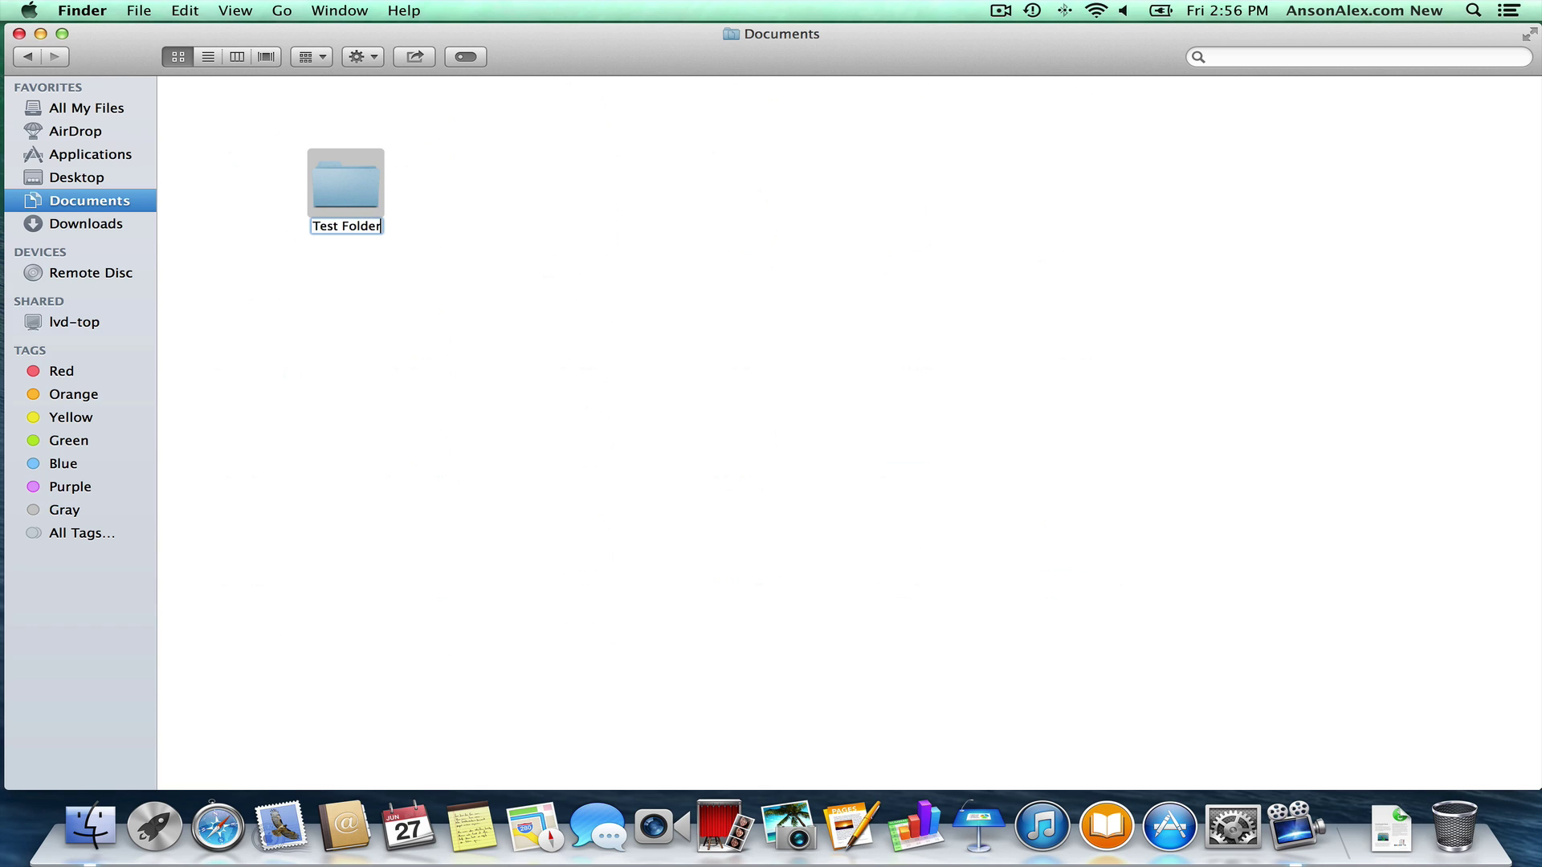
pyautogui.press('Return')
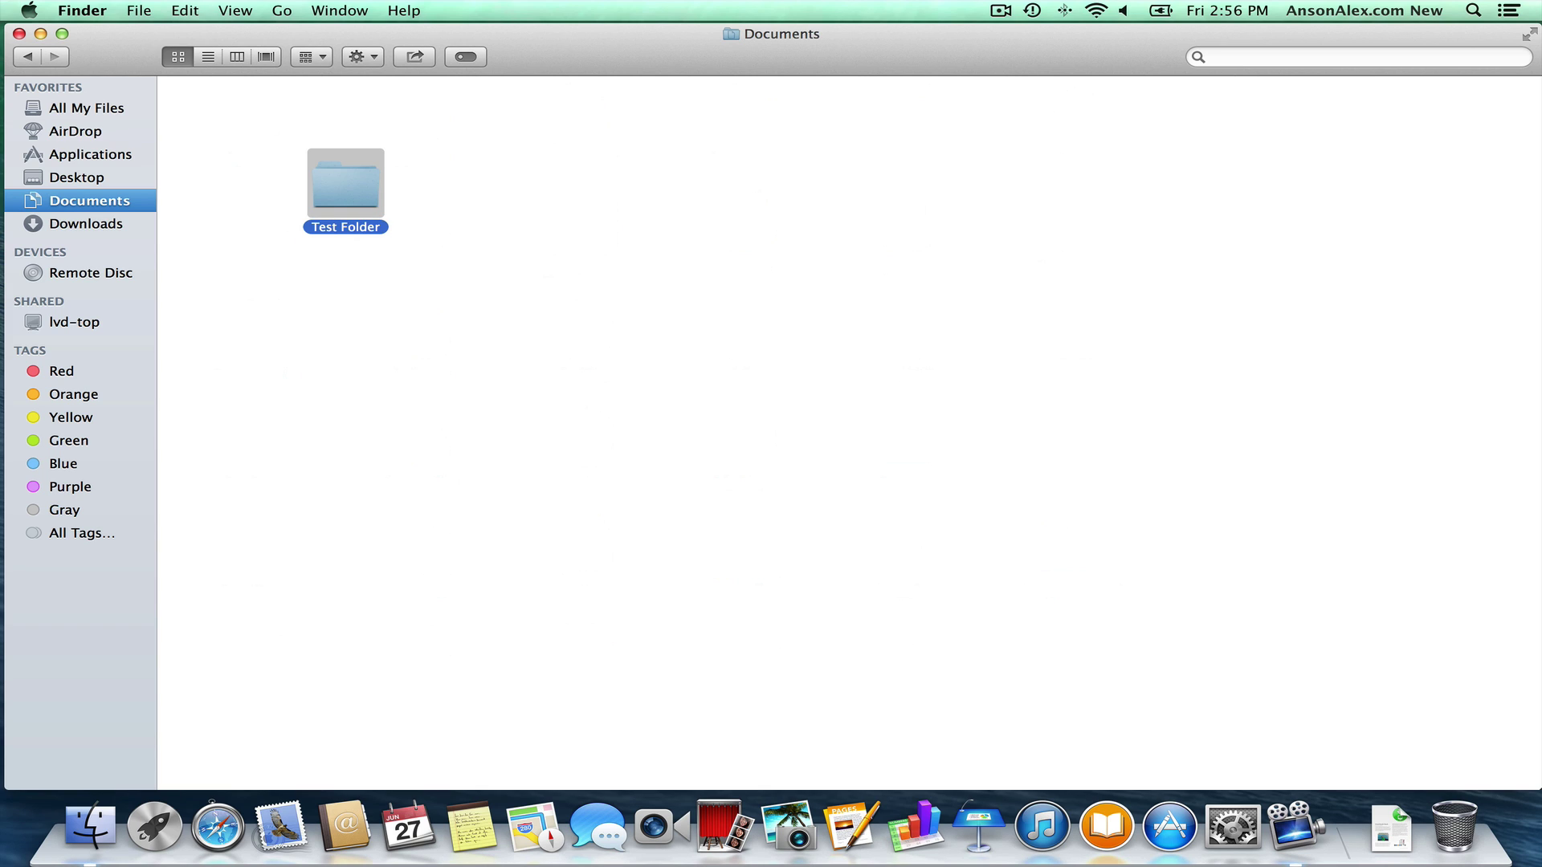
pyautogui.click(446, 159)
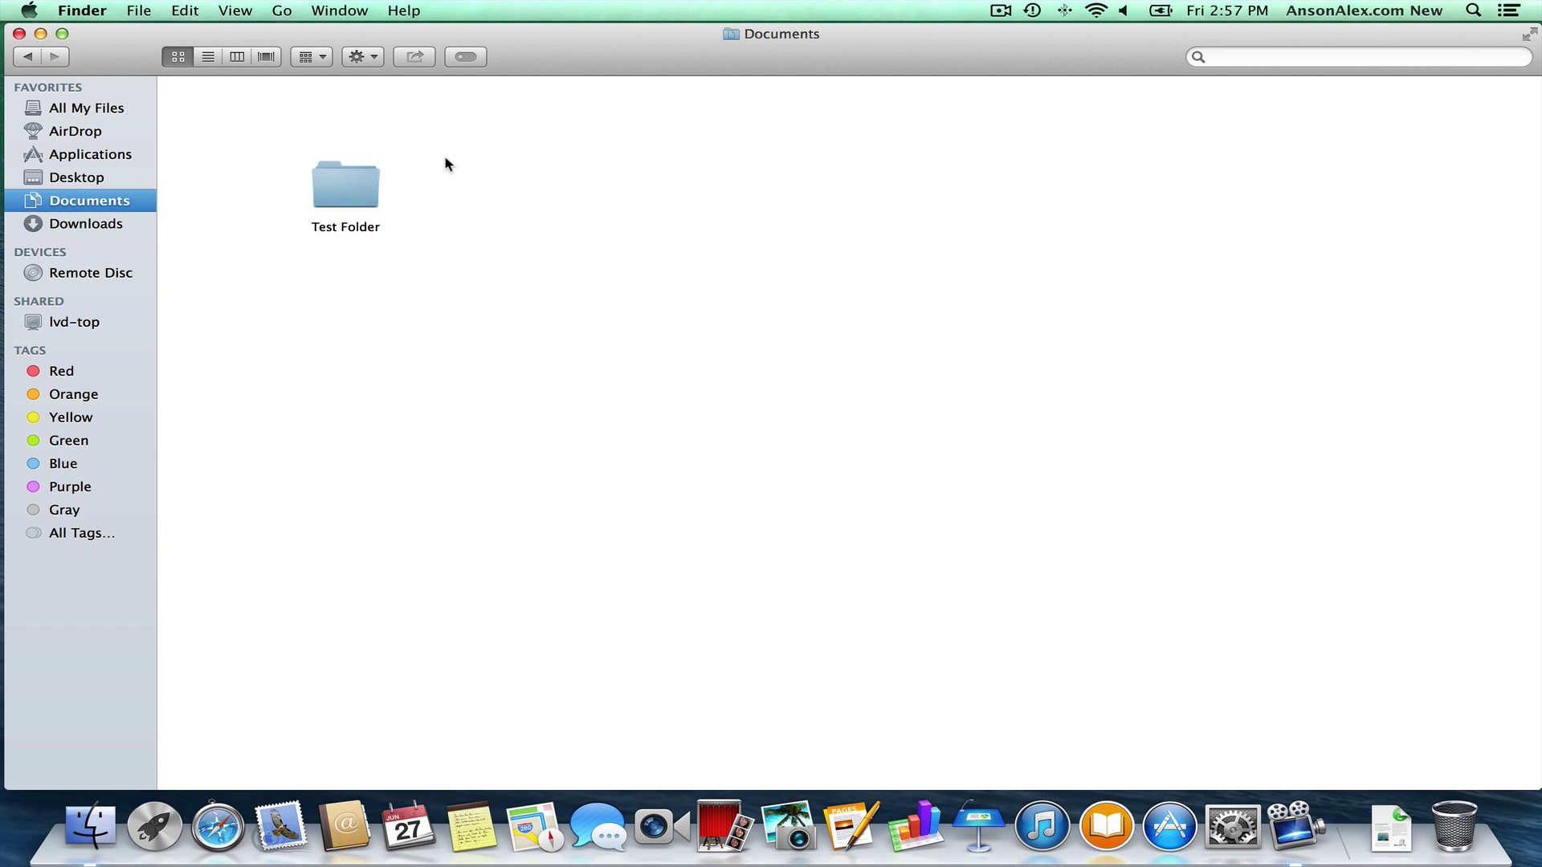
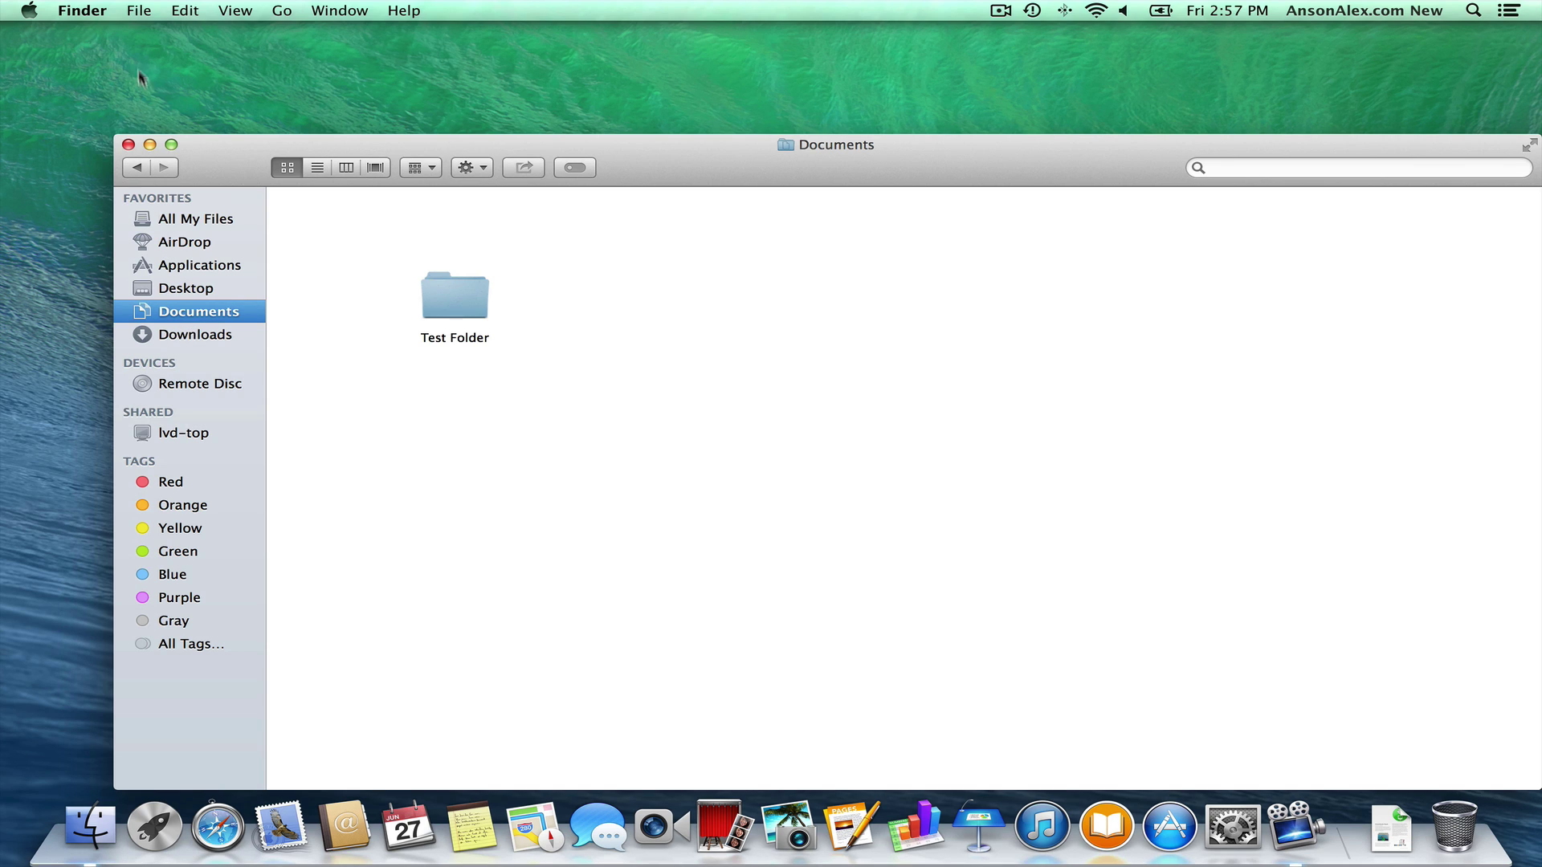
# - Set the Finder preferences to show hard disks on the desktop, placing the preferences window over the Documents window
pyautogui.click(95, 13)
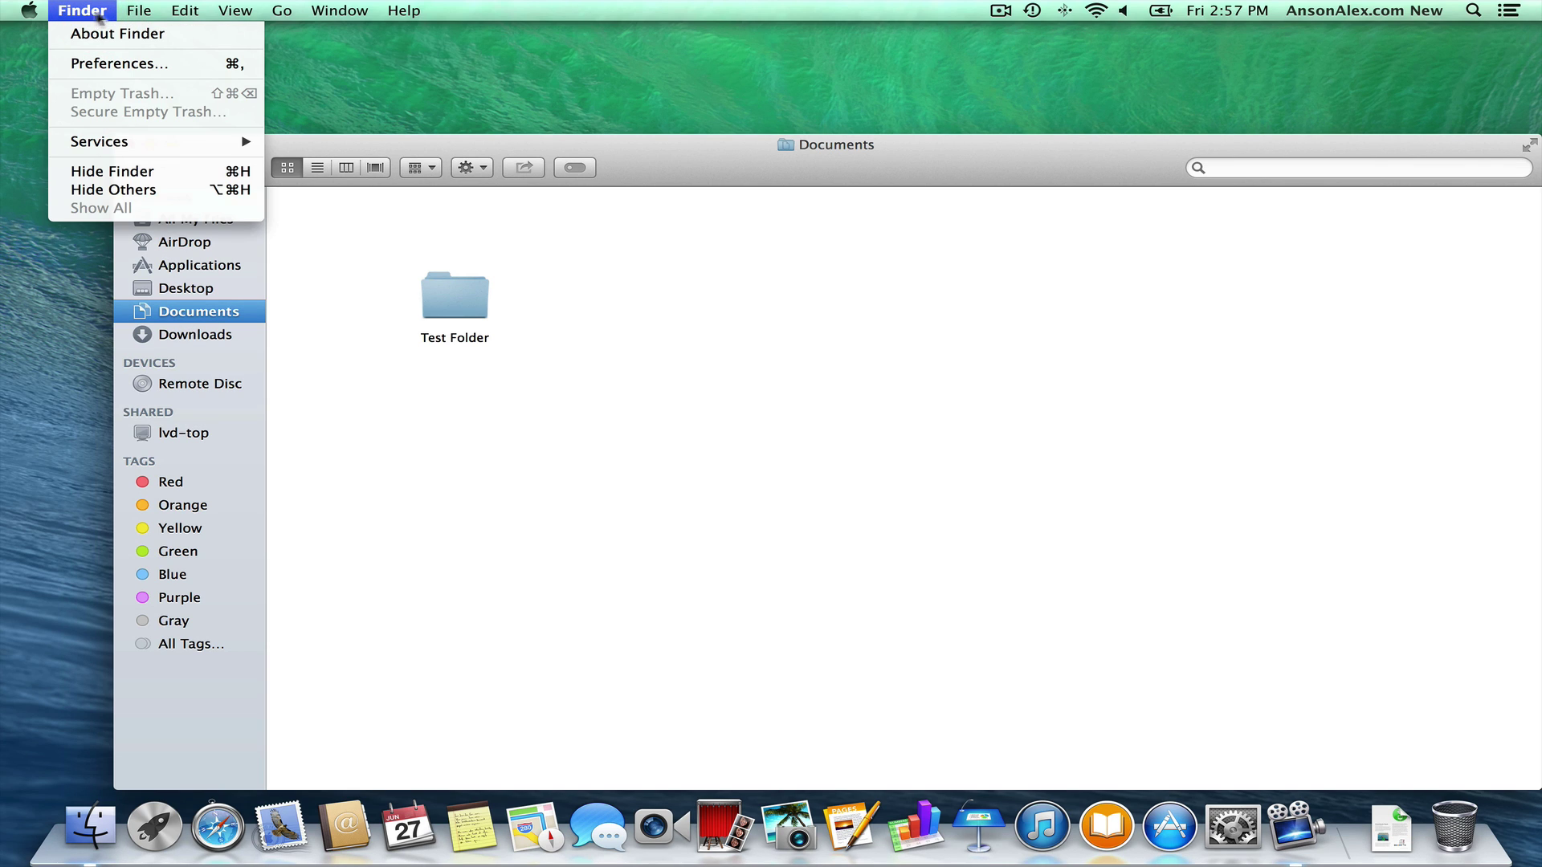
pyautogui.click(131, 63)
pyautogui.moveTo(141, 47); pyautogui.dragTo(745, 220)
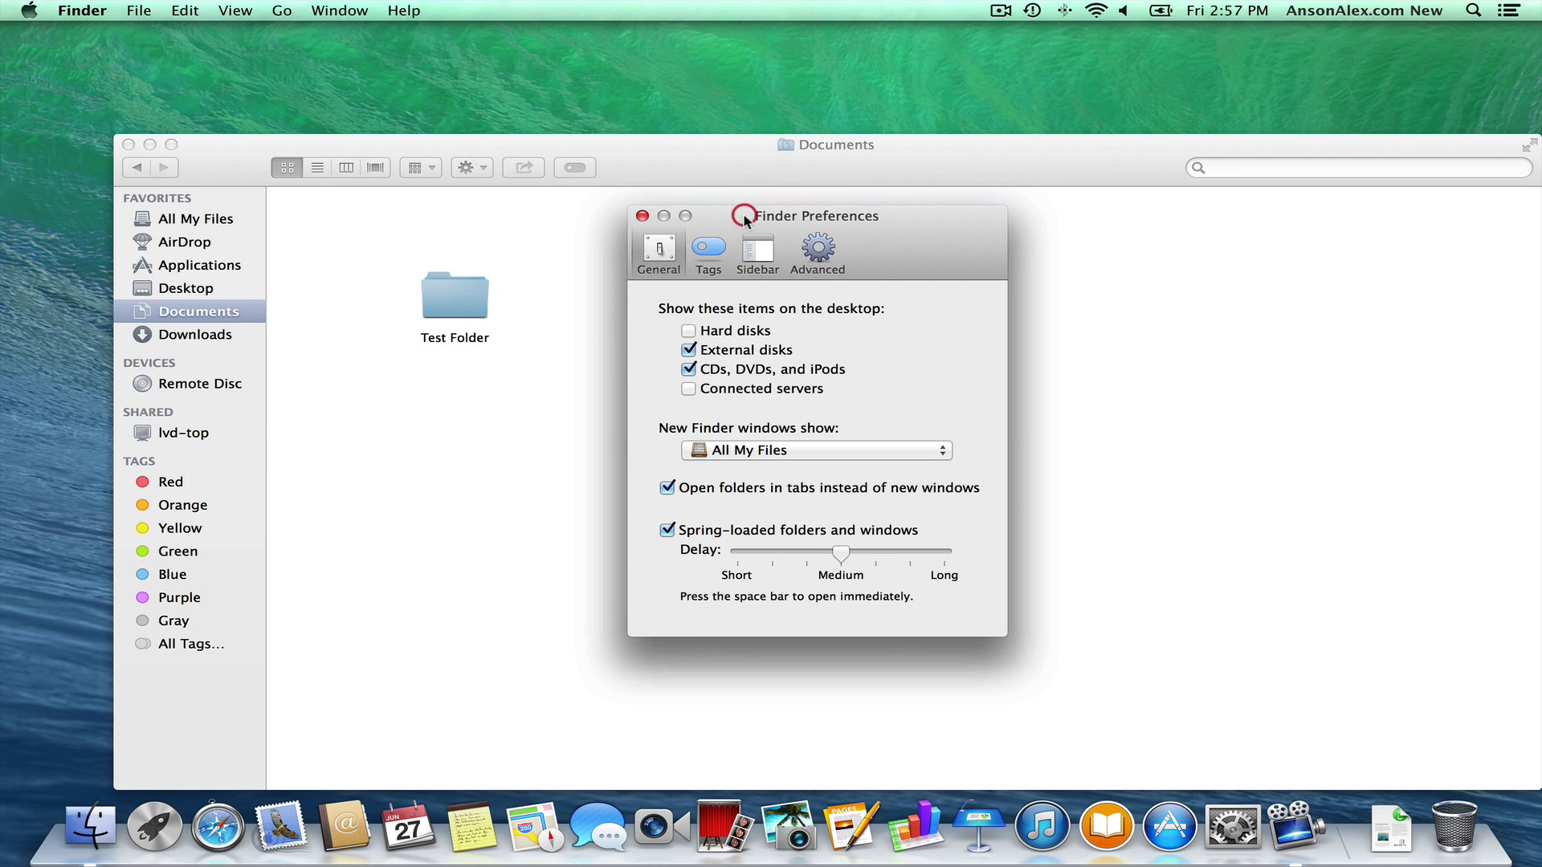
pyautogui.click(689, 331)
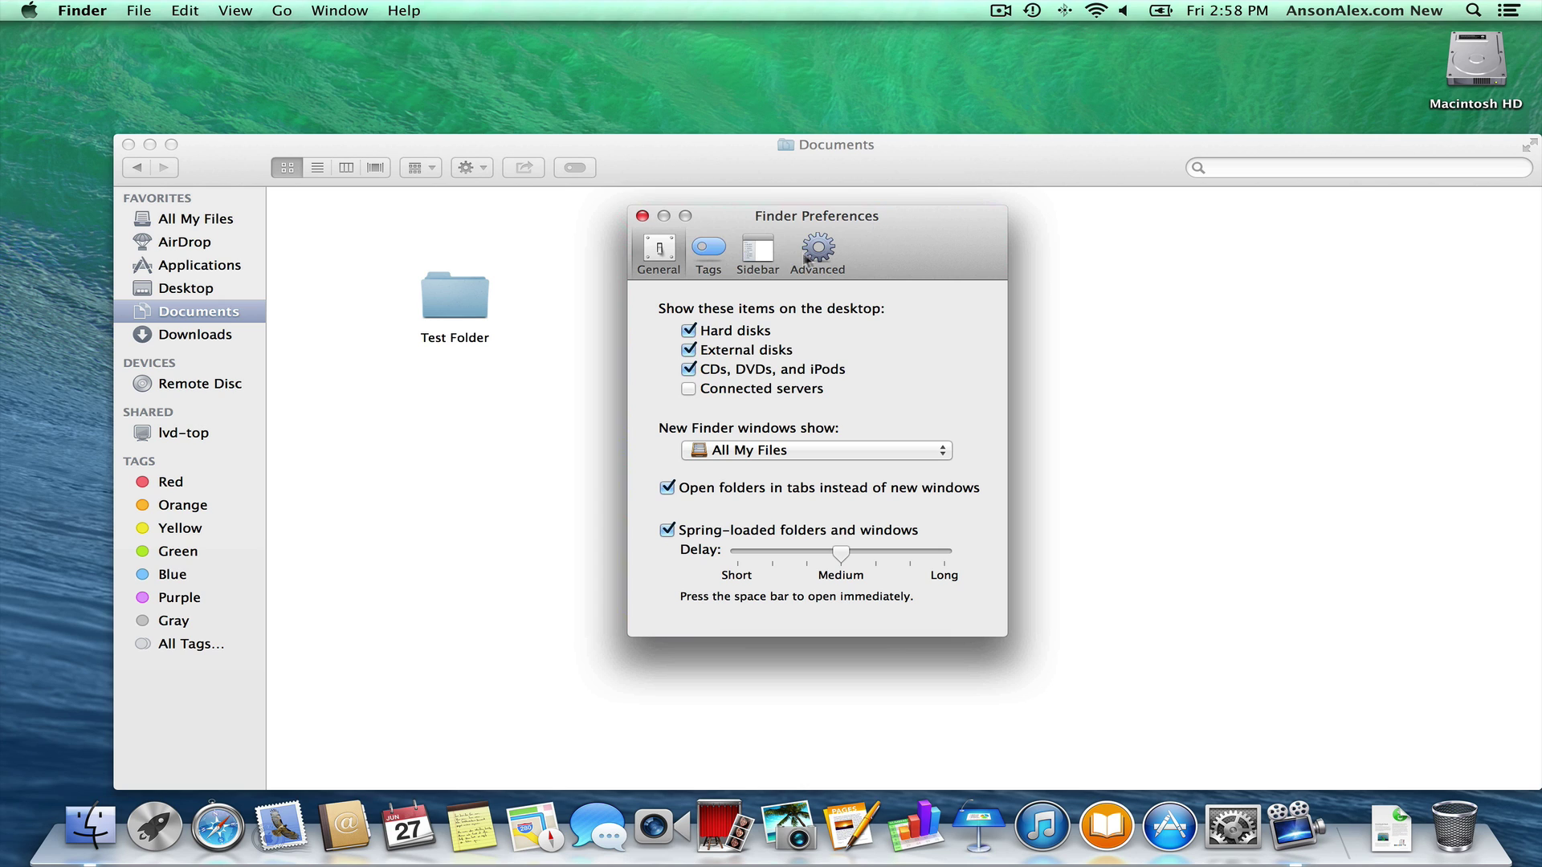
# - Add Movies, Music, Pictures and the home folder to the Finder sidebar favorites, and close the Finder preferences
pyautogui.click(767, 259)
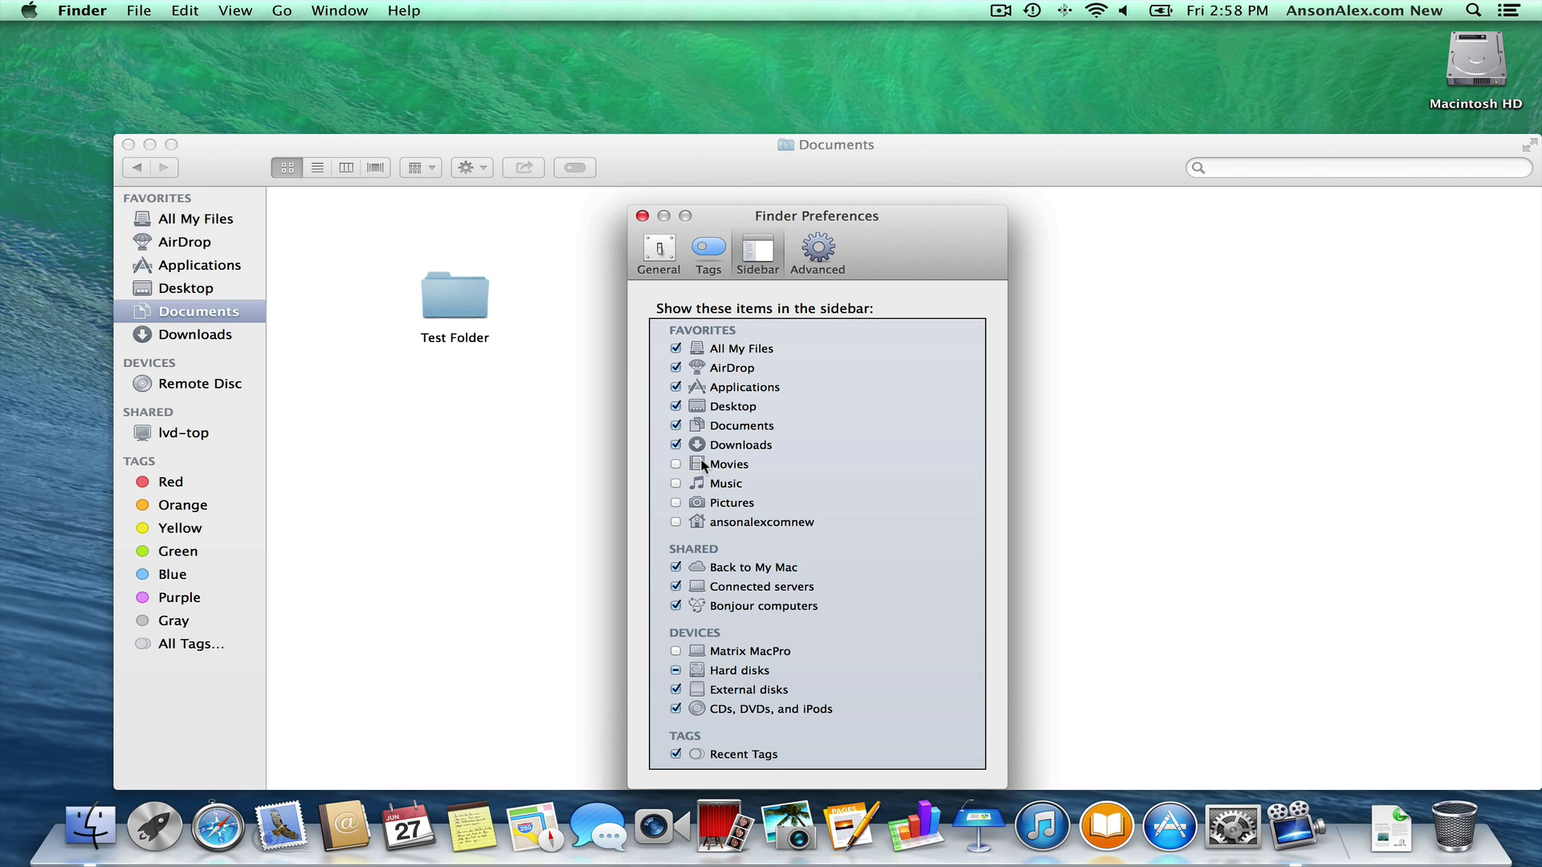
pyautogui.click(676, 464)
pyautogui.click(676, 482)
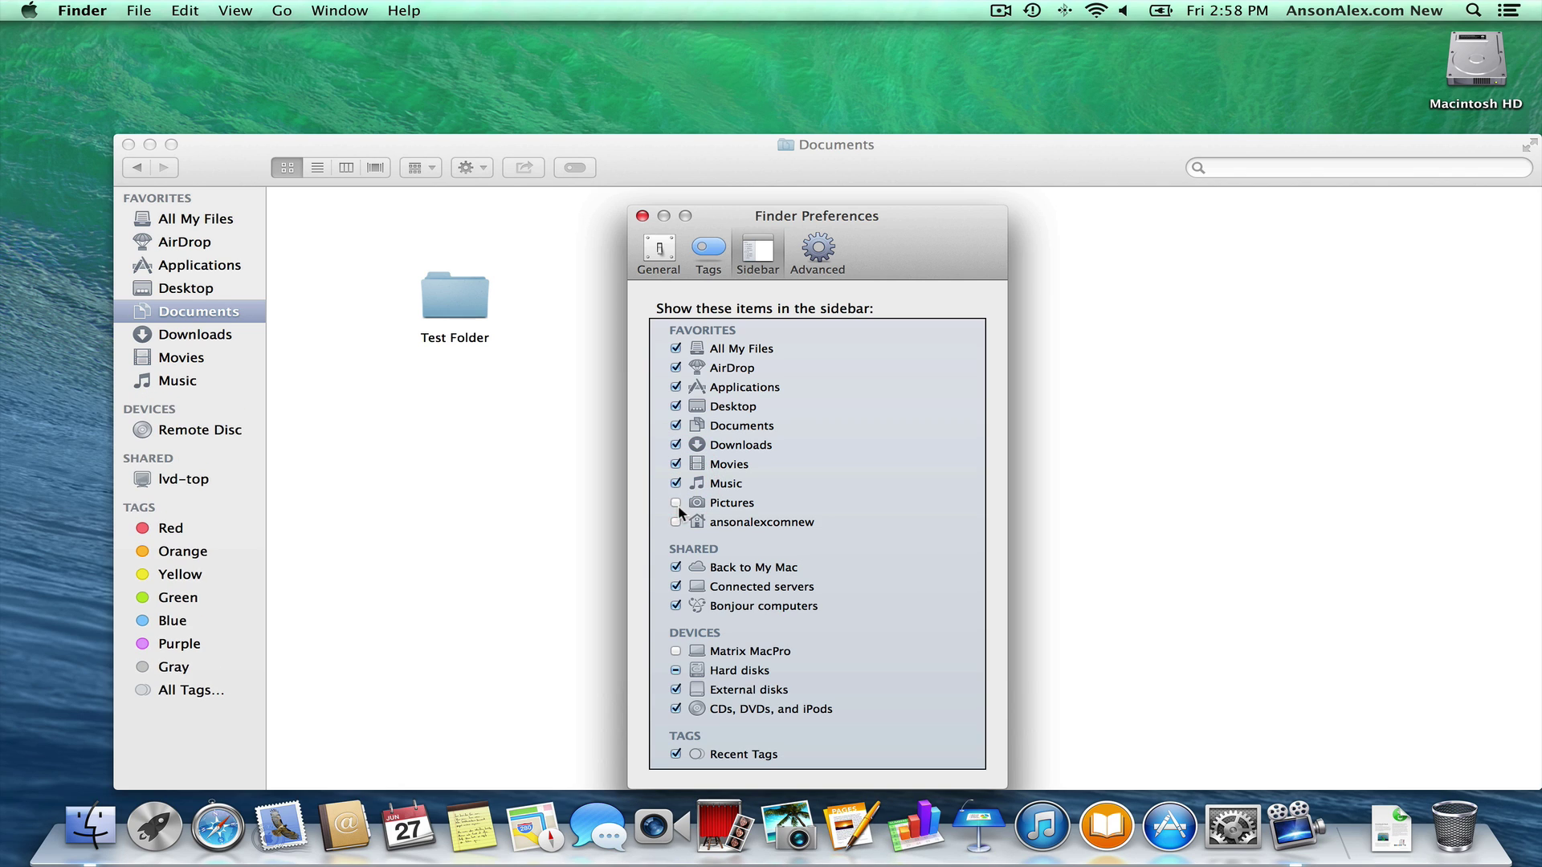
pyautogui.click(676, 503)
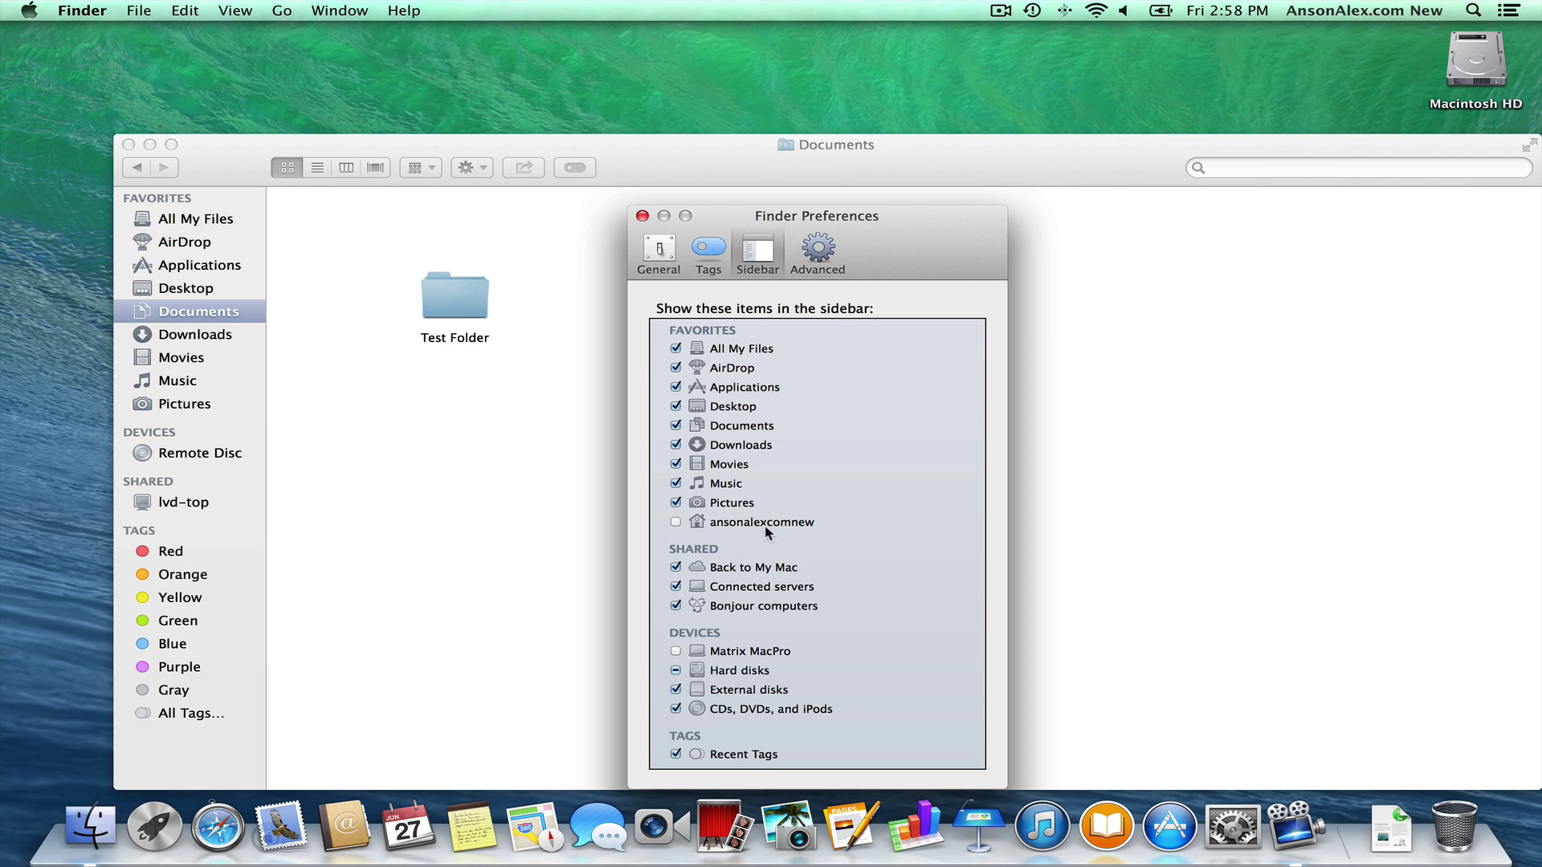
pyautogui.click(676, 522)
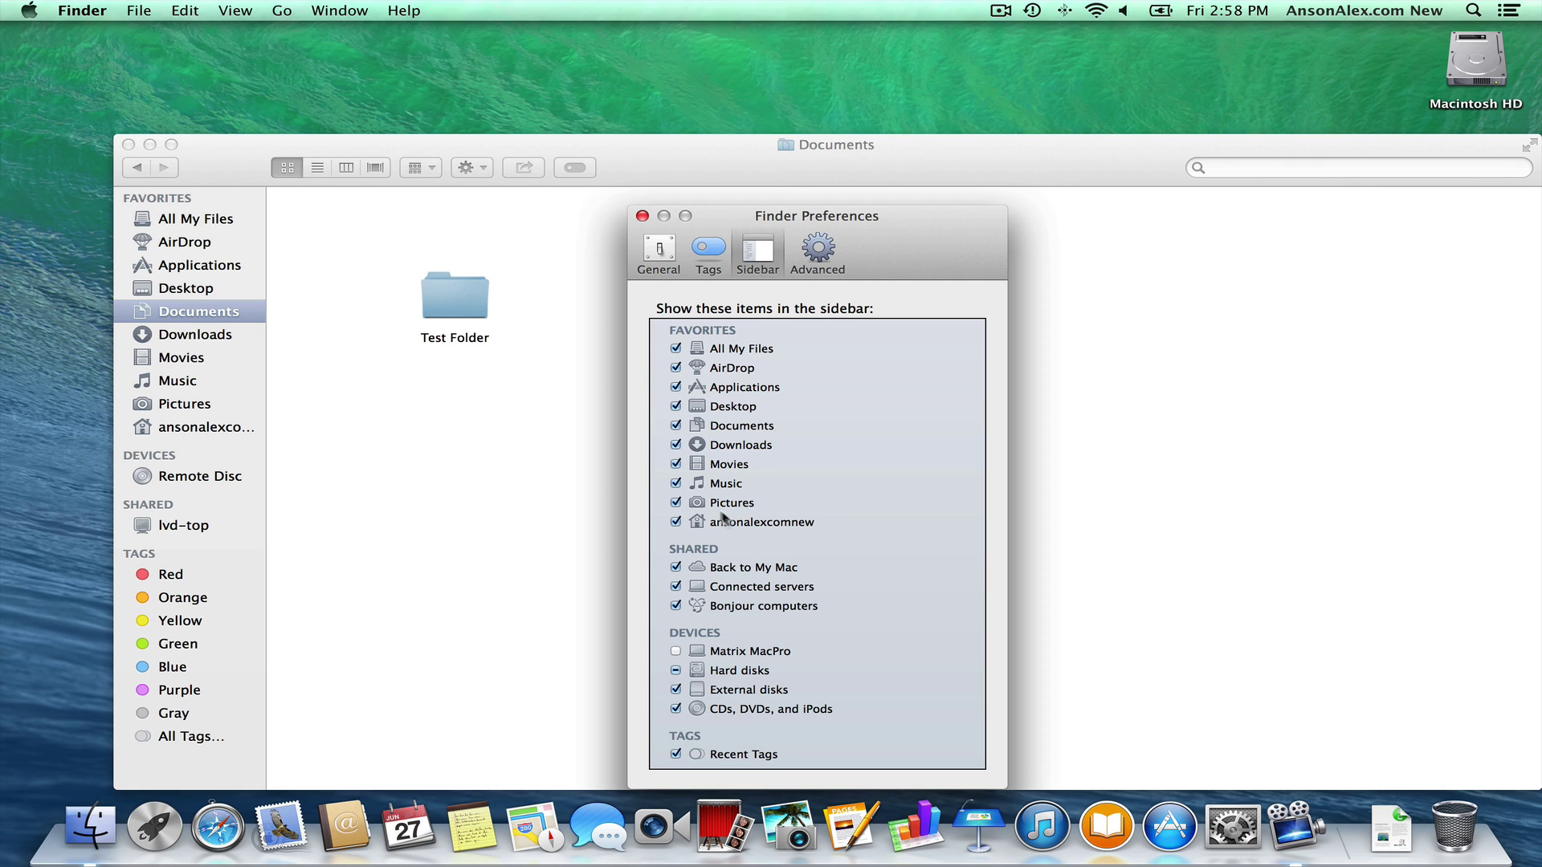
pyautogui.click(642, 216)
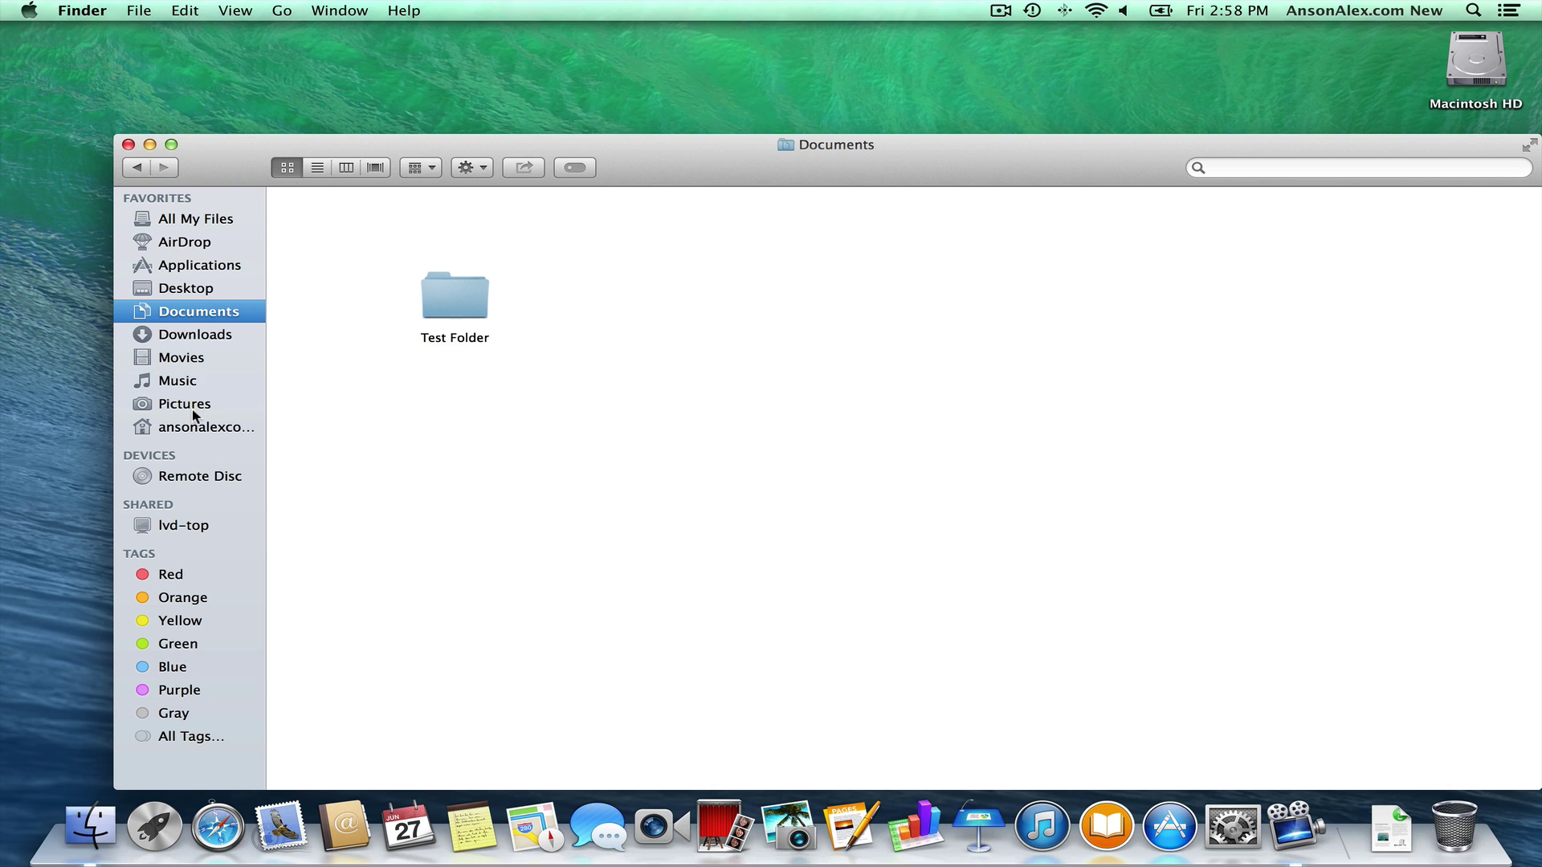
# - View the Downloads folder and the home folder in the Finder window, and briefly show and dismiss Spotlight
pyautogui.click(196, 336)
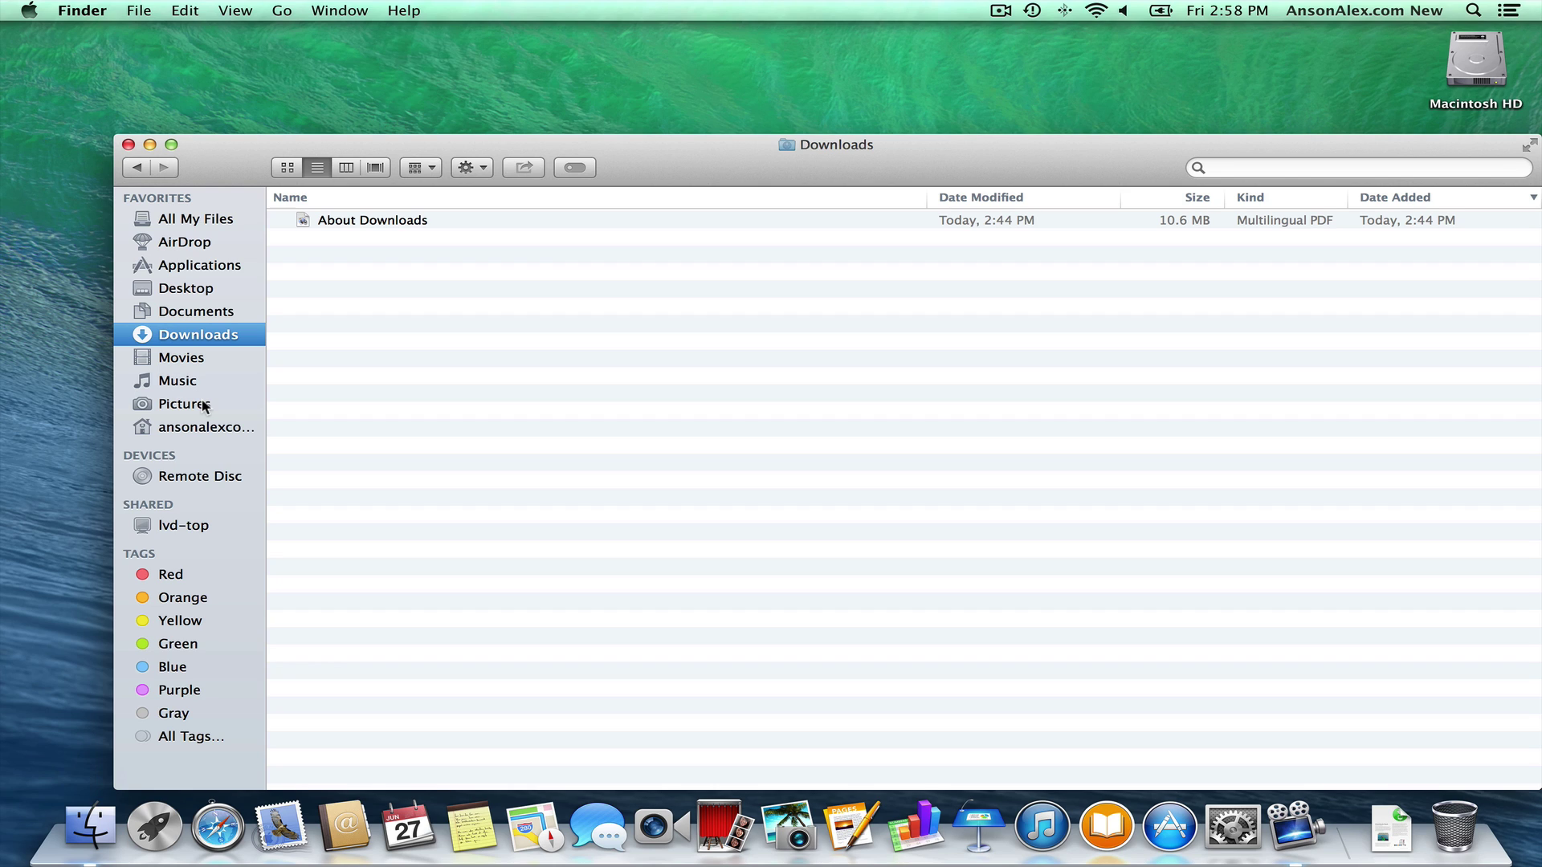
pyautogui.click(158, 432)
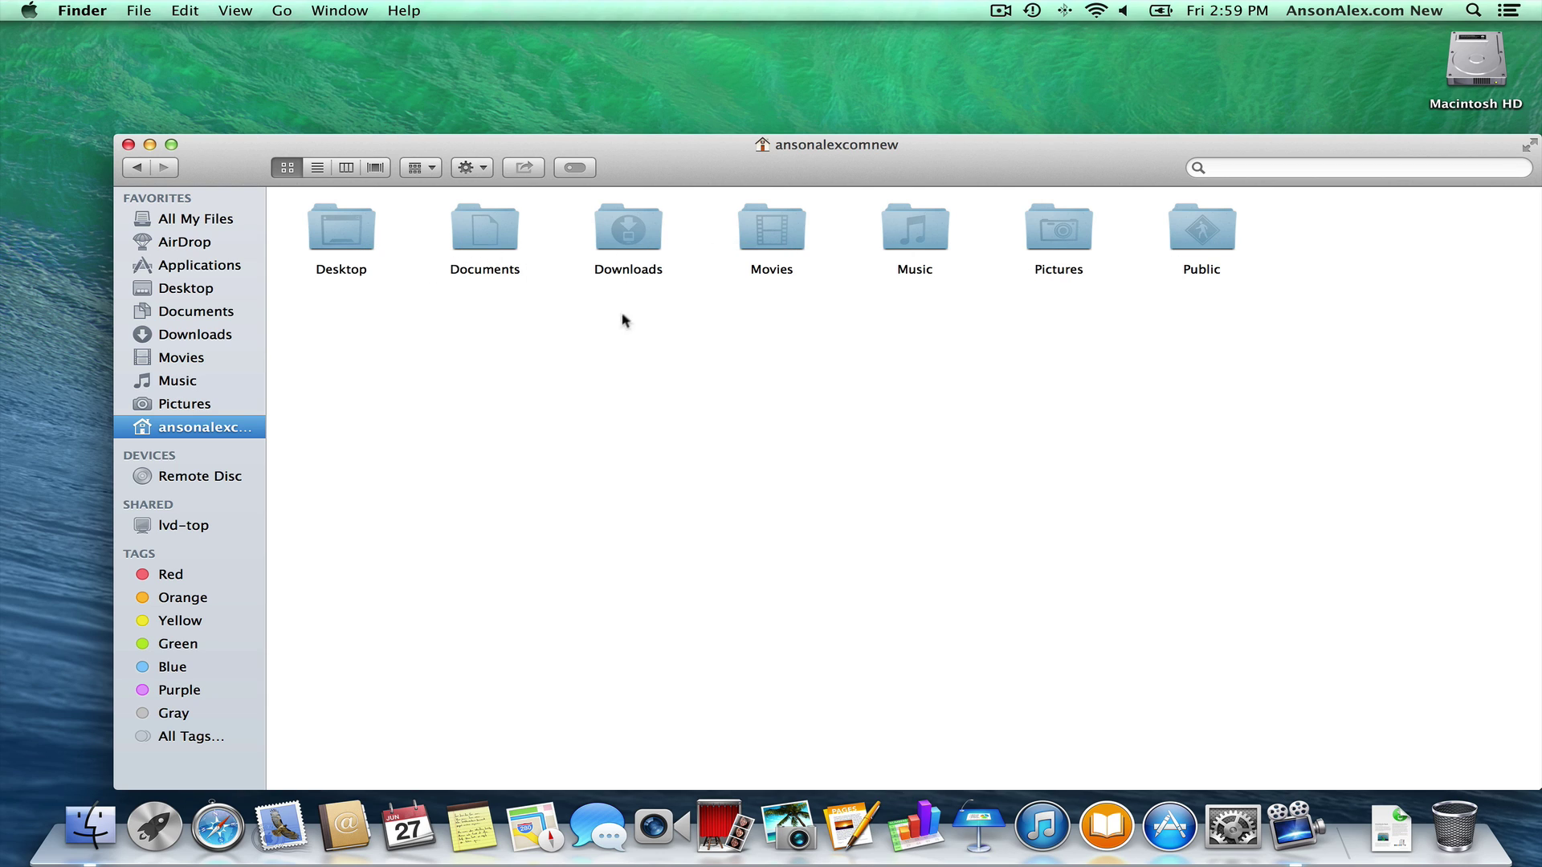
pyautogui.click(176, 432)
pyautogui.click(1472, 10)
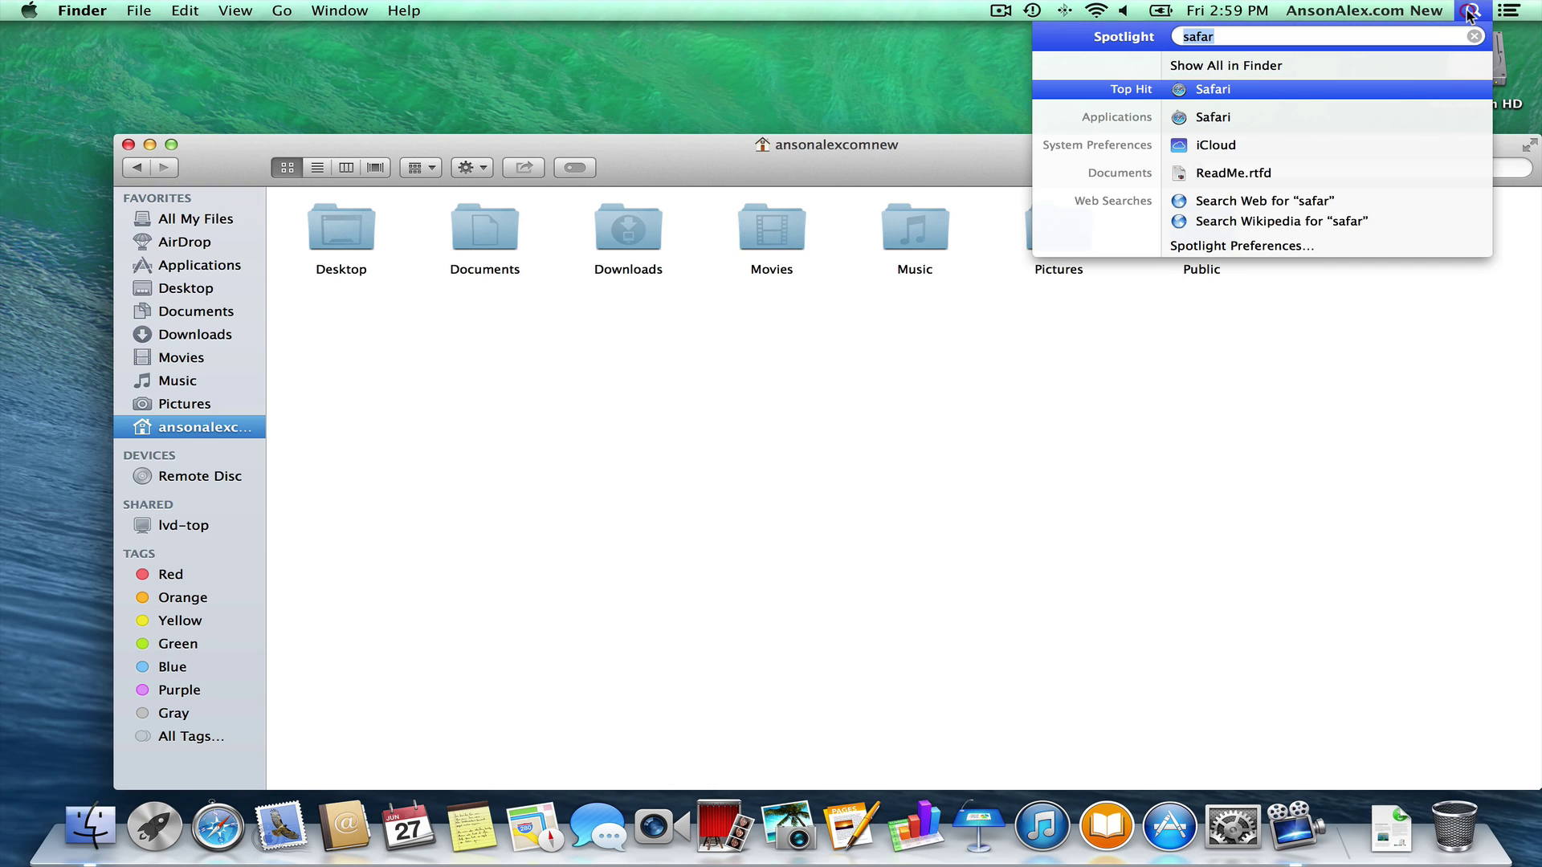
pyautogui.click(1468, 14)
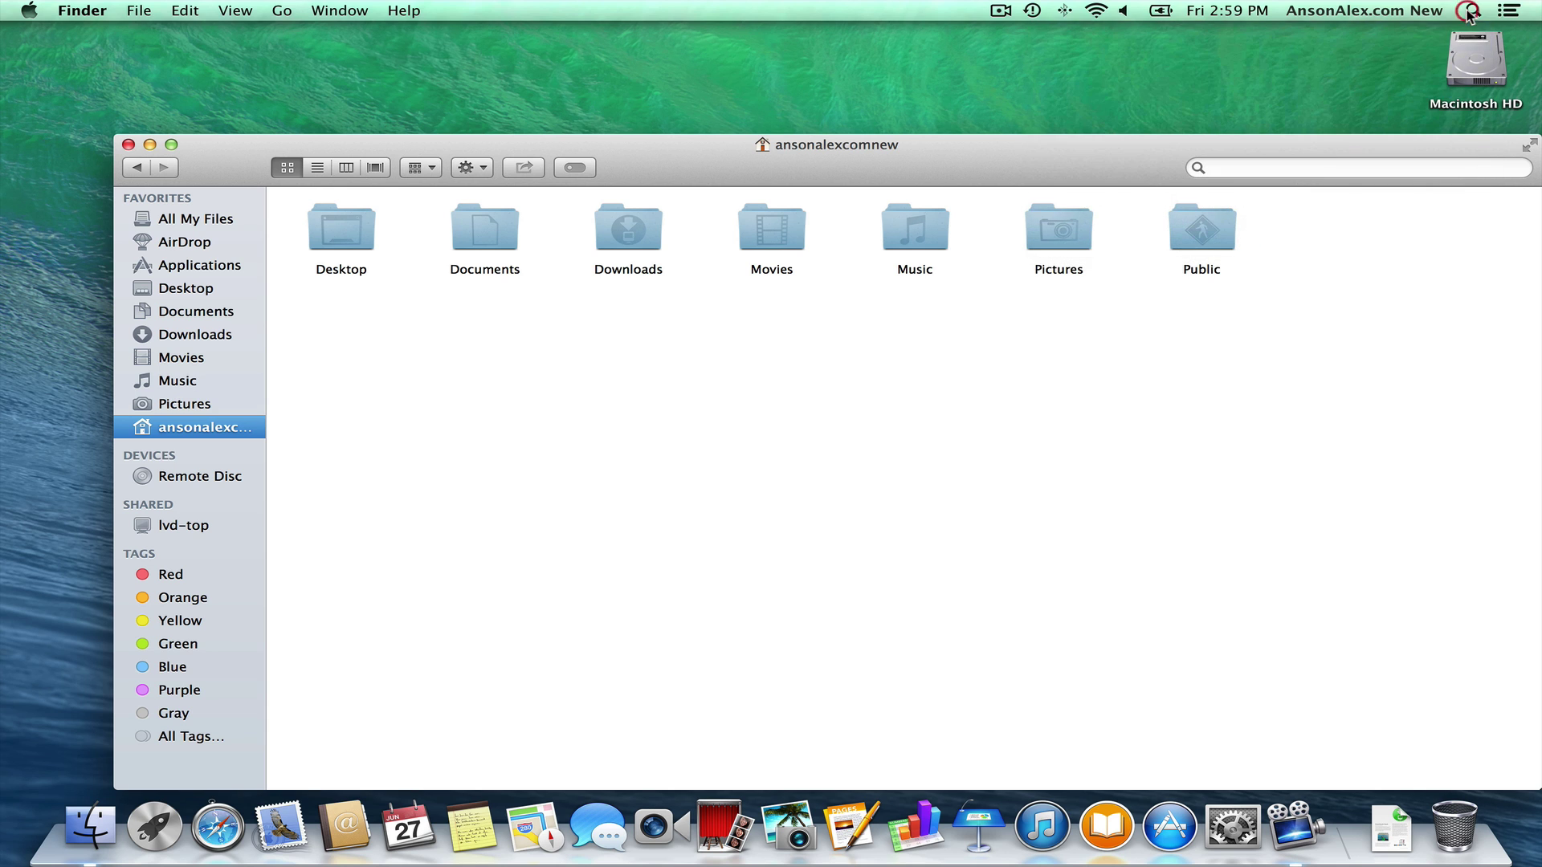
# - Close the home folder window, and open and close a new Finder window showing All My Files
pyautogui.moveTo(636, 166); pyautogui.dragTo(588, 102)
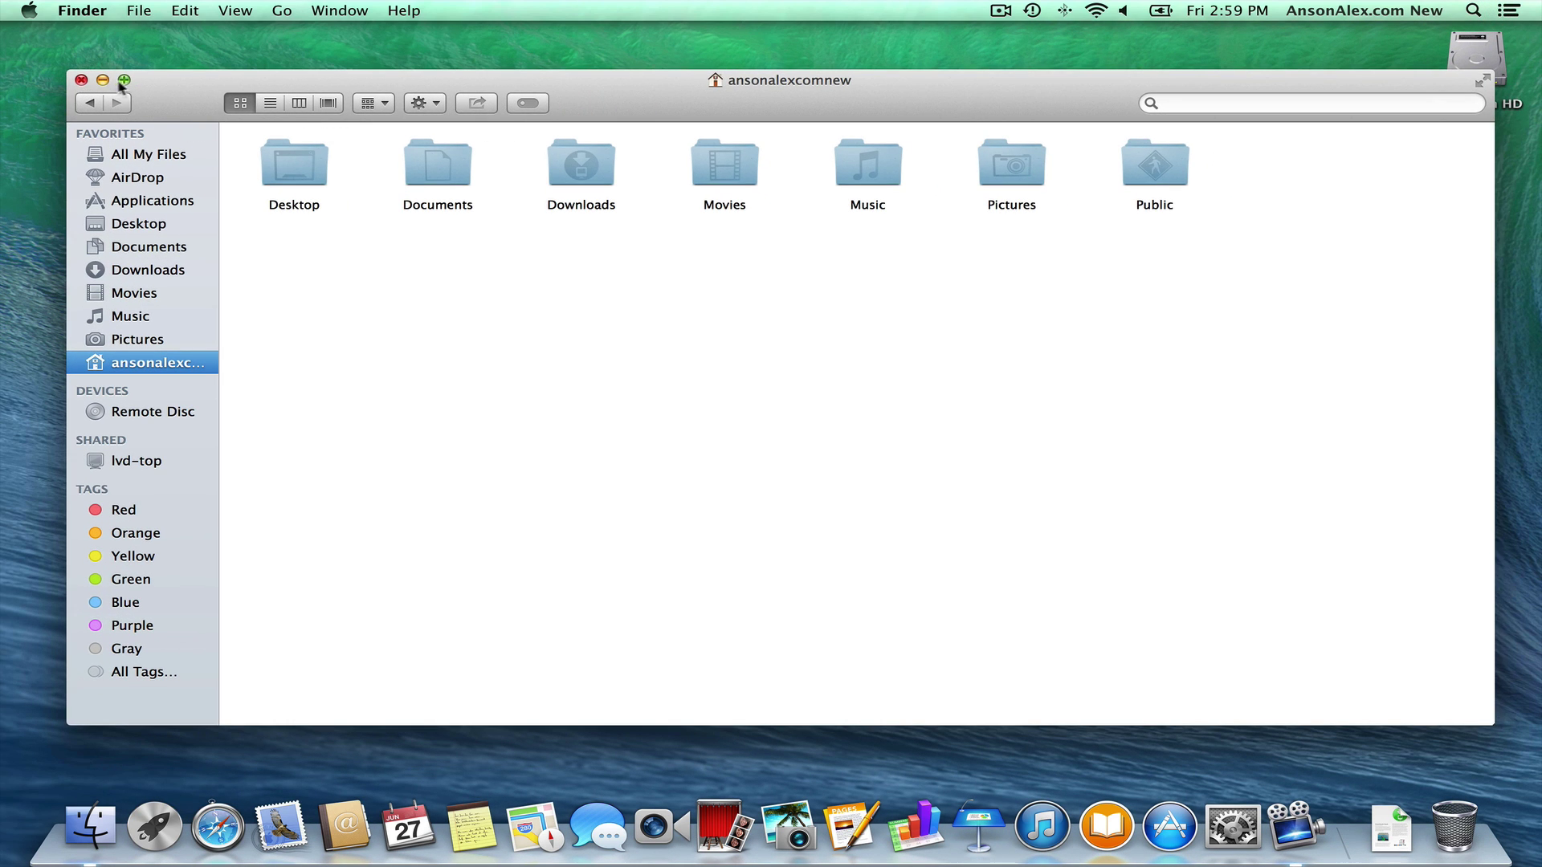
pyautogui.click(81, 80)
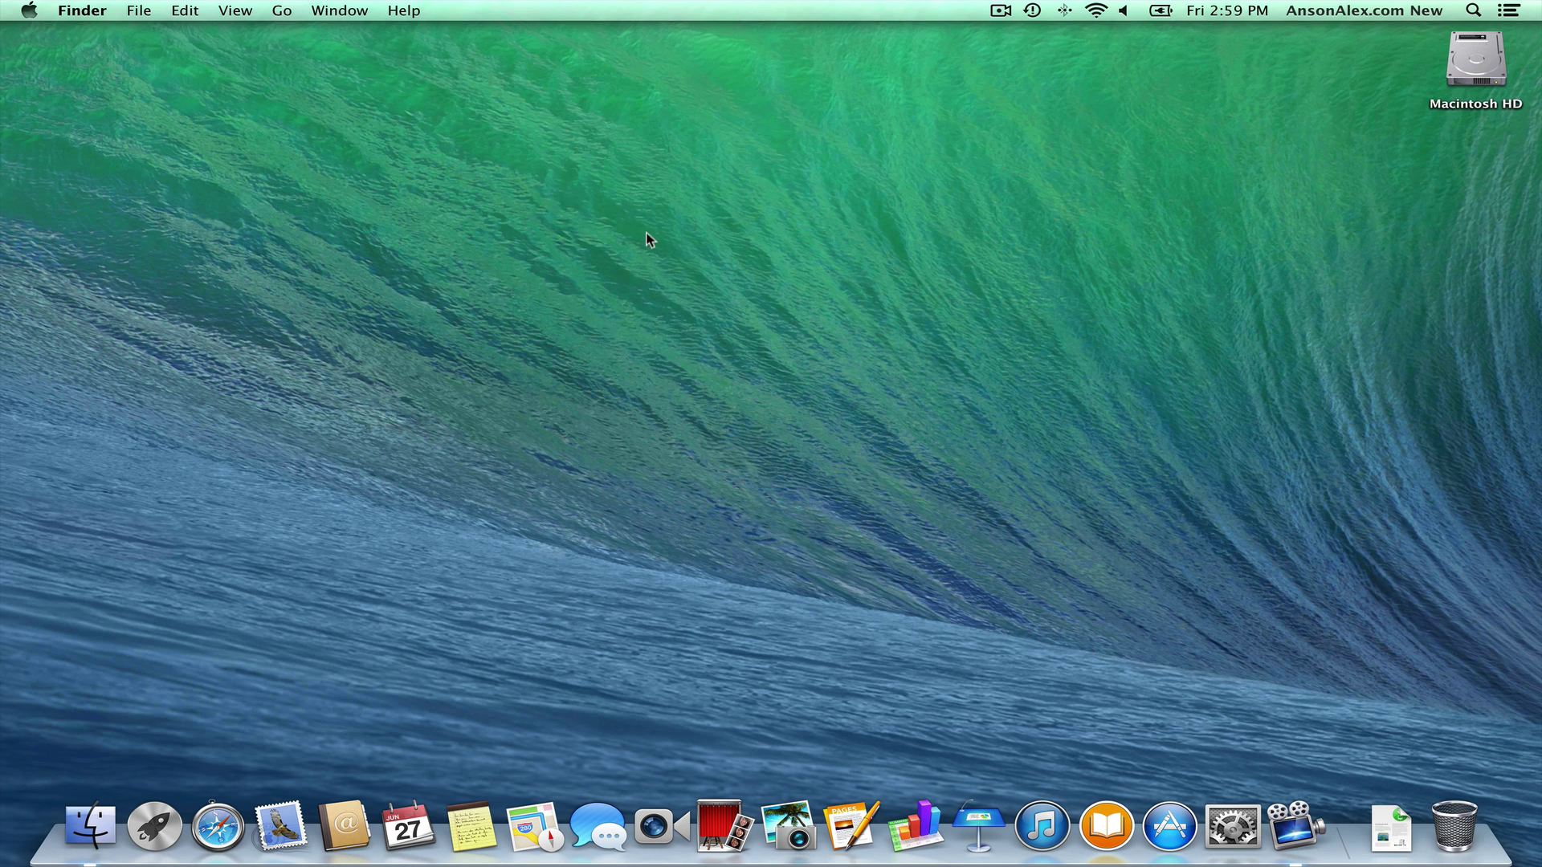
pyautogui.click(97, 826)
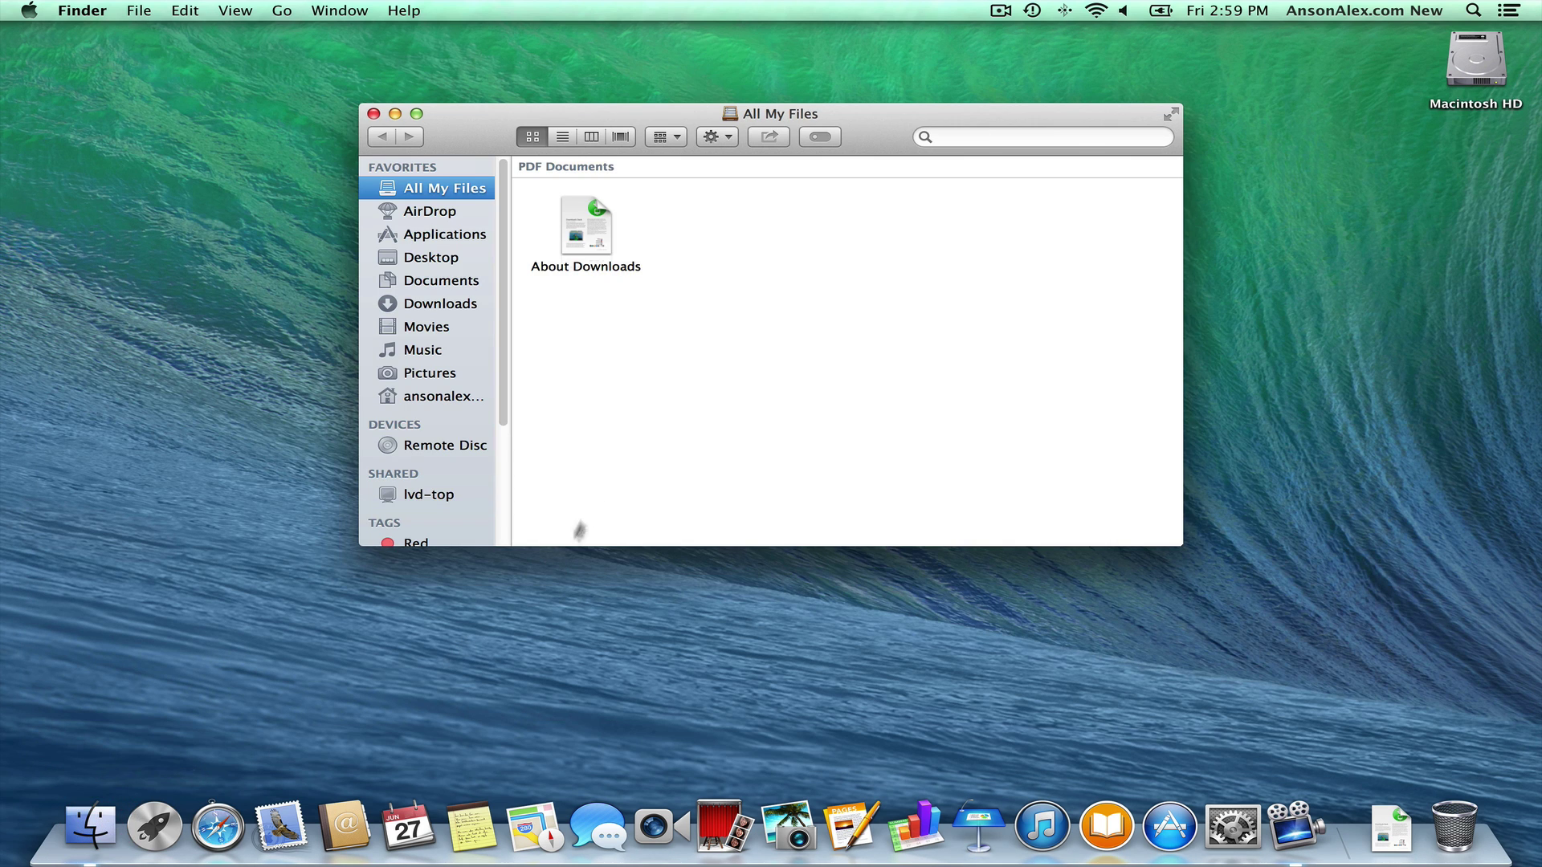
pyautogui.click(373, 114)
# - Open Macintosh HD from the desktop in an enlarged window, minimizing it to the Dock and restoring it
pyautogui.doubleClick(1475, 64)
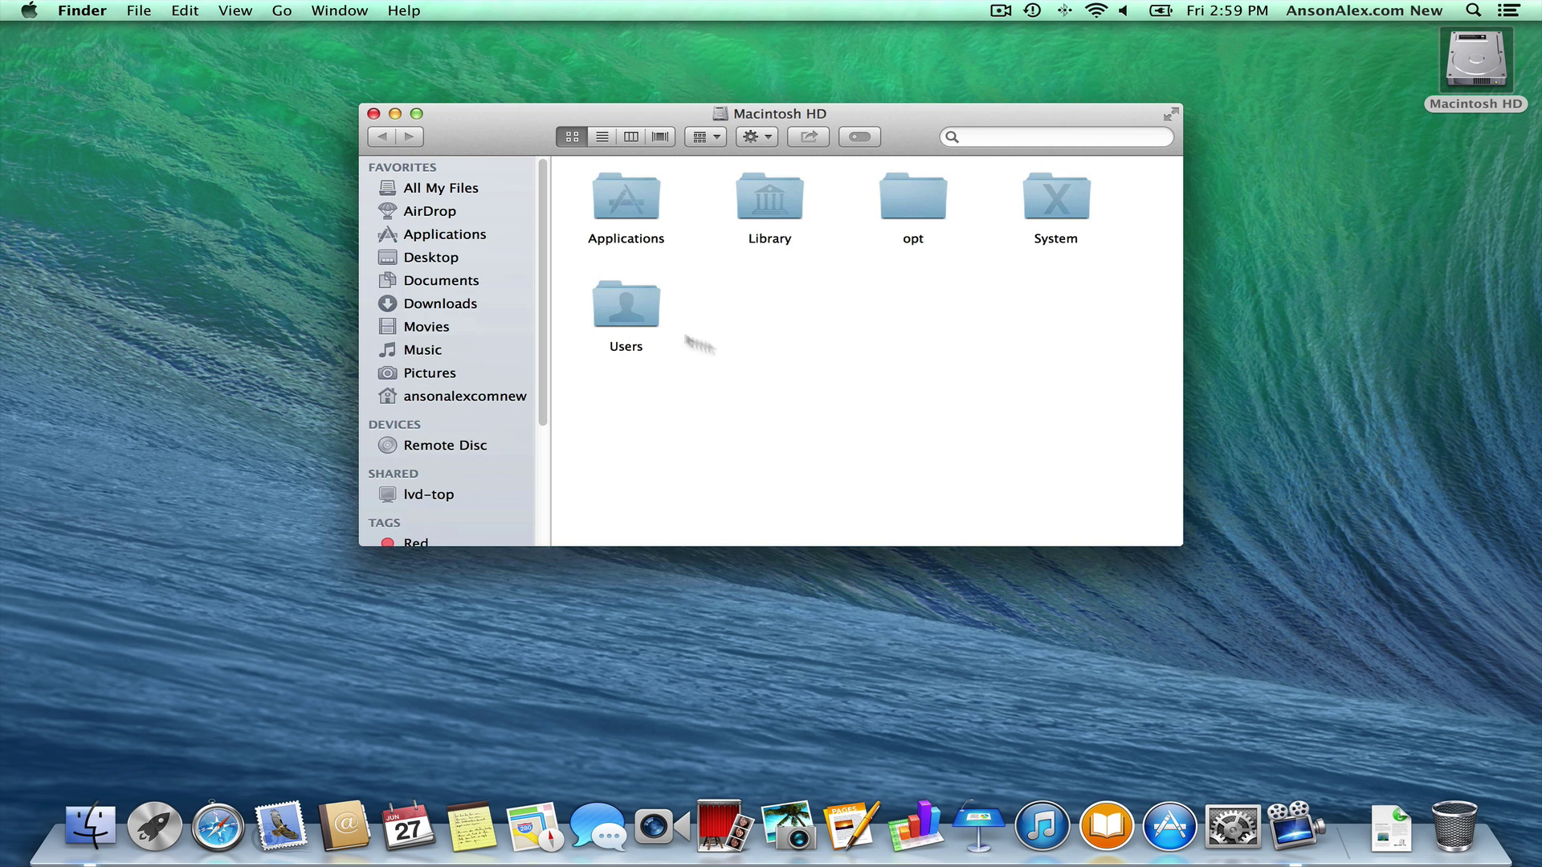
pyautogui.moveTo(1187, 531); pyautogui.dragTo(1421, 687)
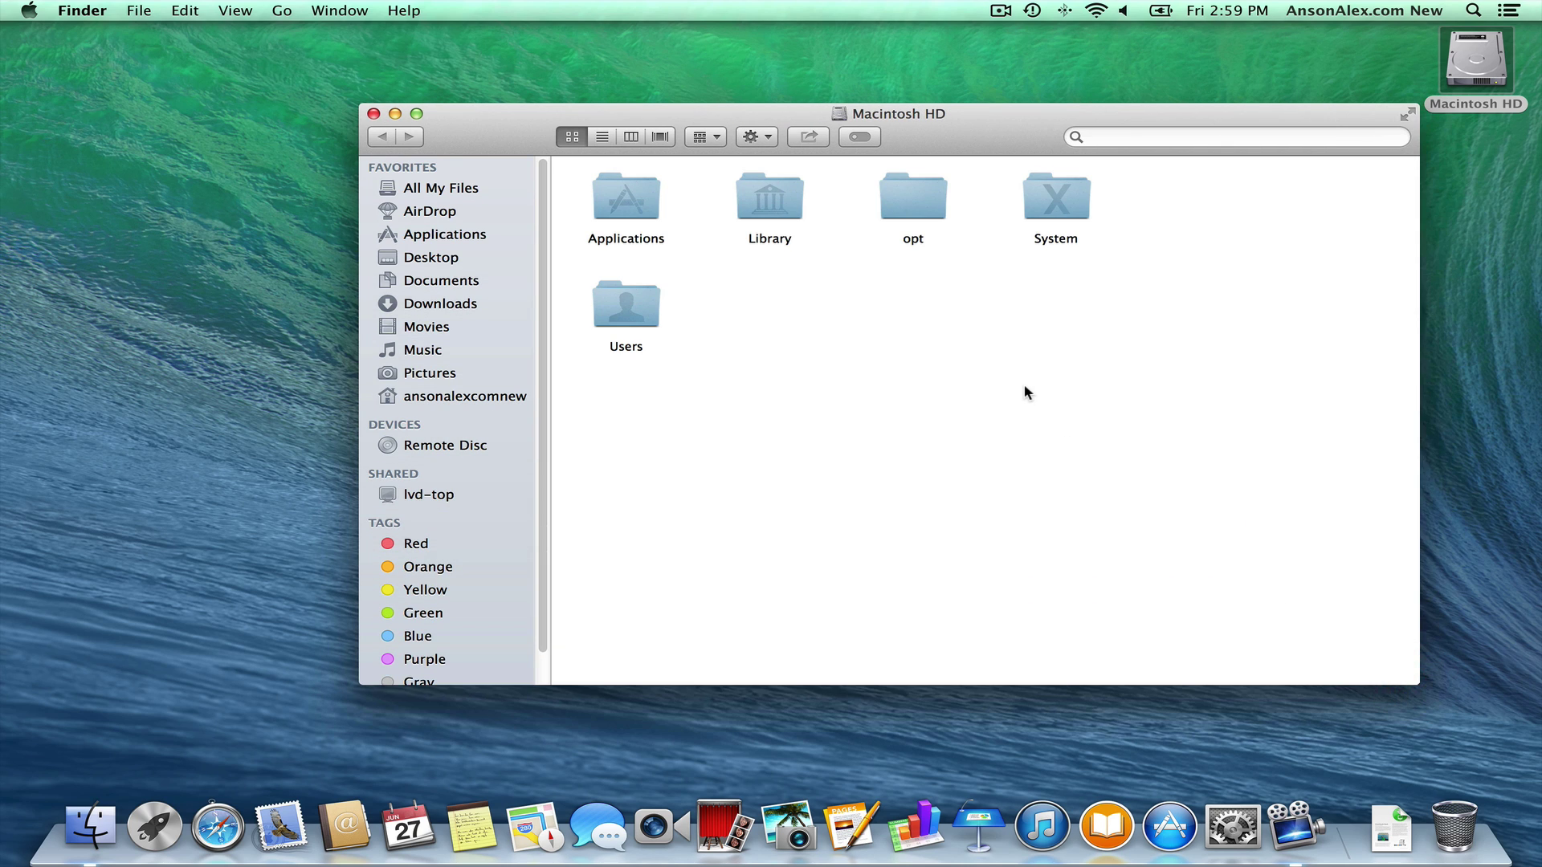
pyautogui.click(395, 113)
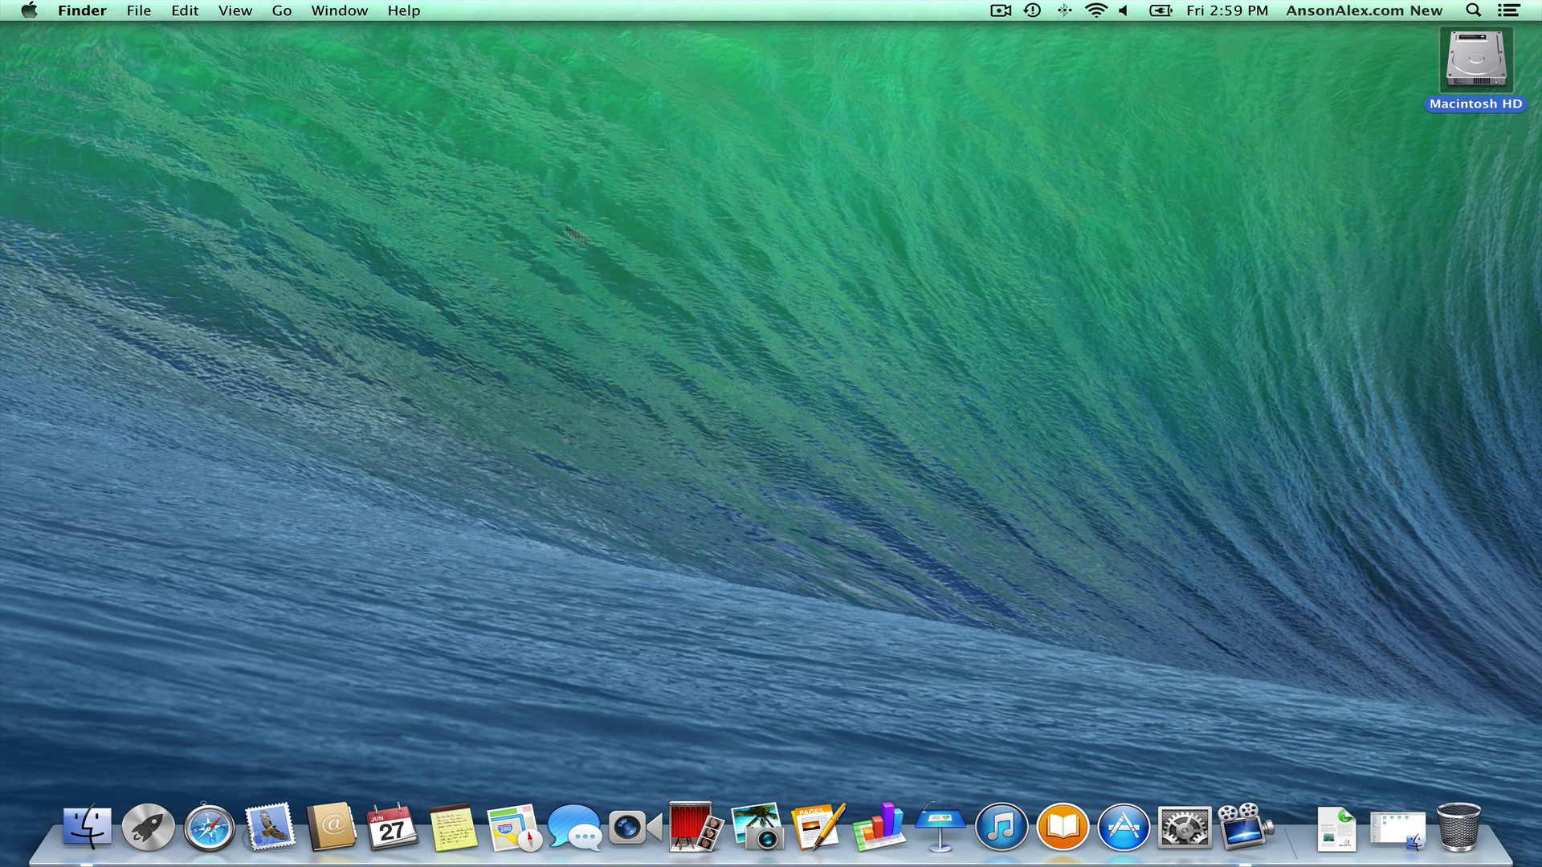
pyautogui.click(1403, 839)
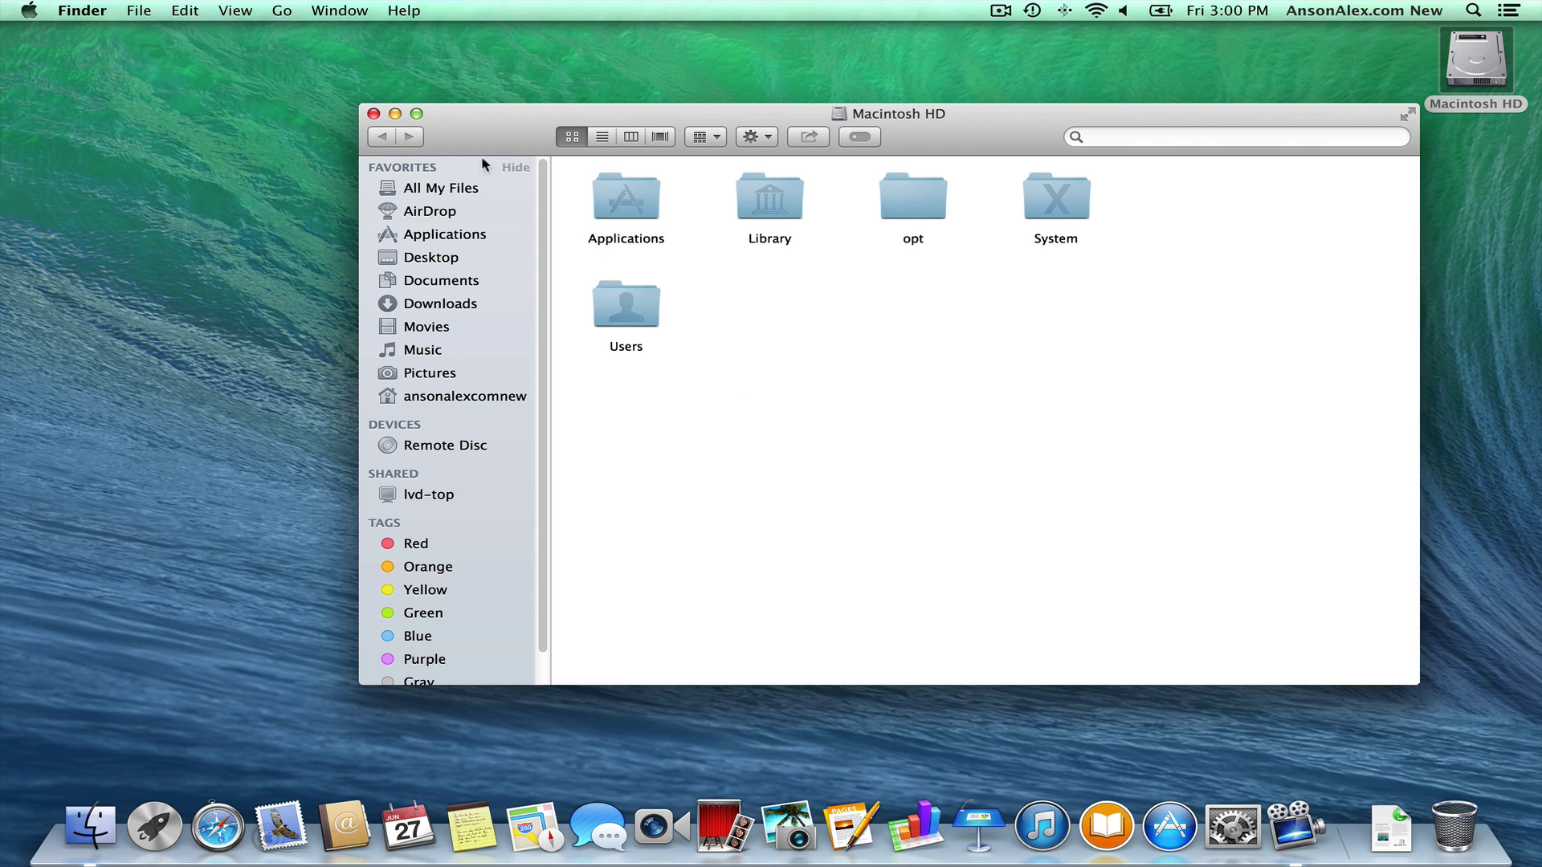
# - Zoom the Macintosh HD window to fit its contents, and reposition and enlarge it to fill the desktop above the Dock
pyautogui.click(416, 114)
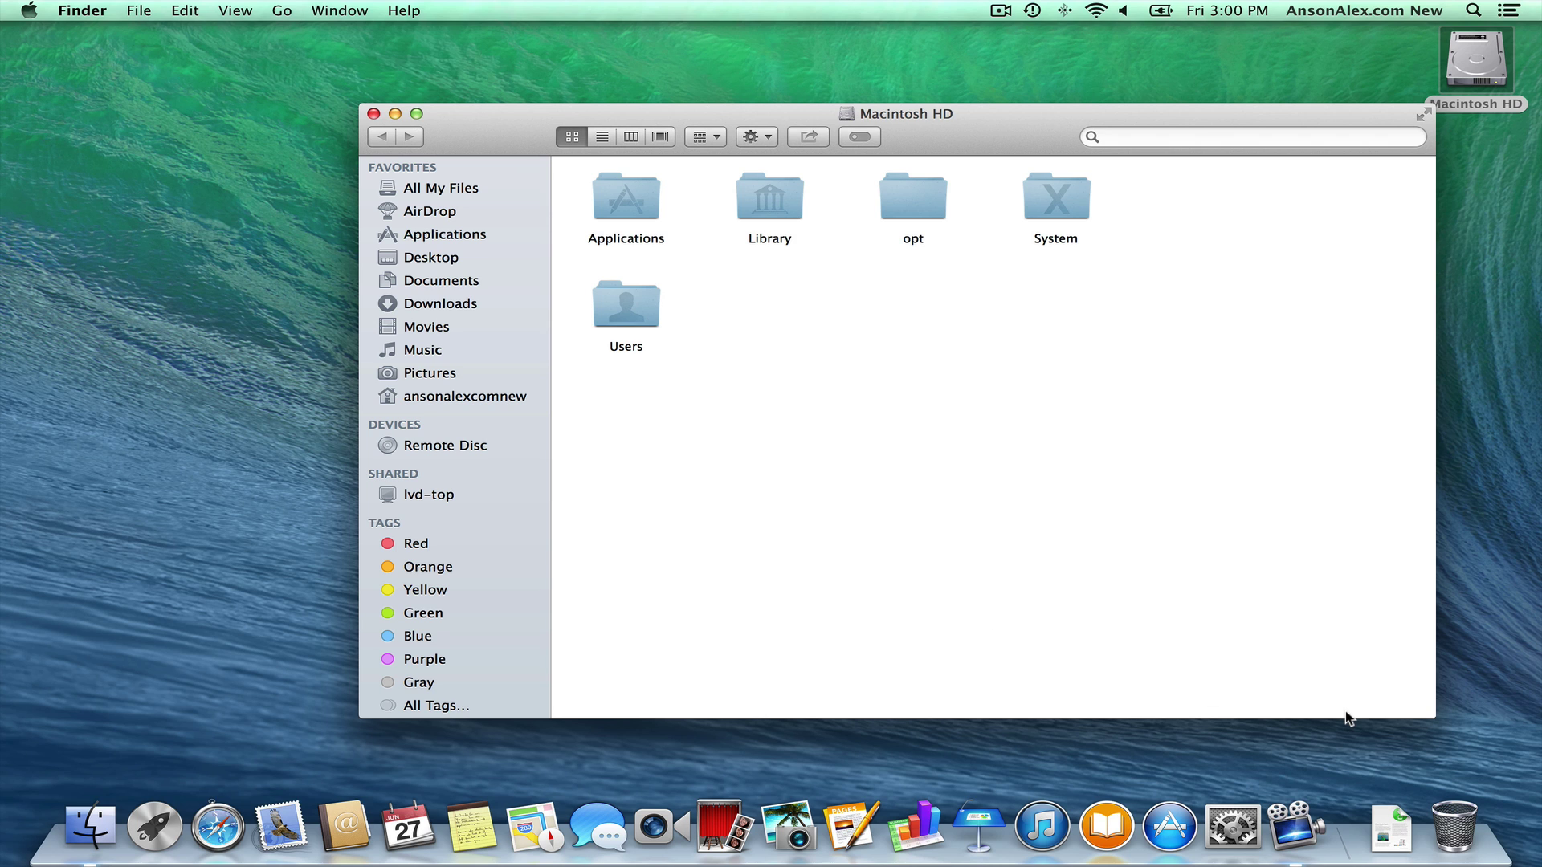
pyautogui.moveTo(527, 123); pyautogui.dragTo(362, 84)
pyautogui.moveTo(196, 71); pyautogui.dragTo(11, 36)
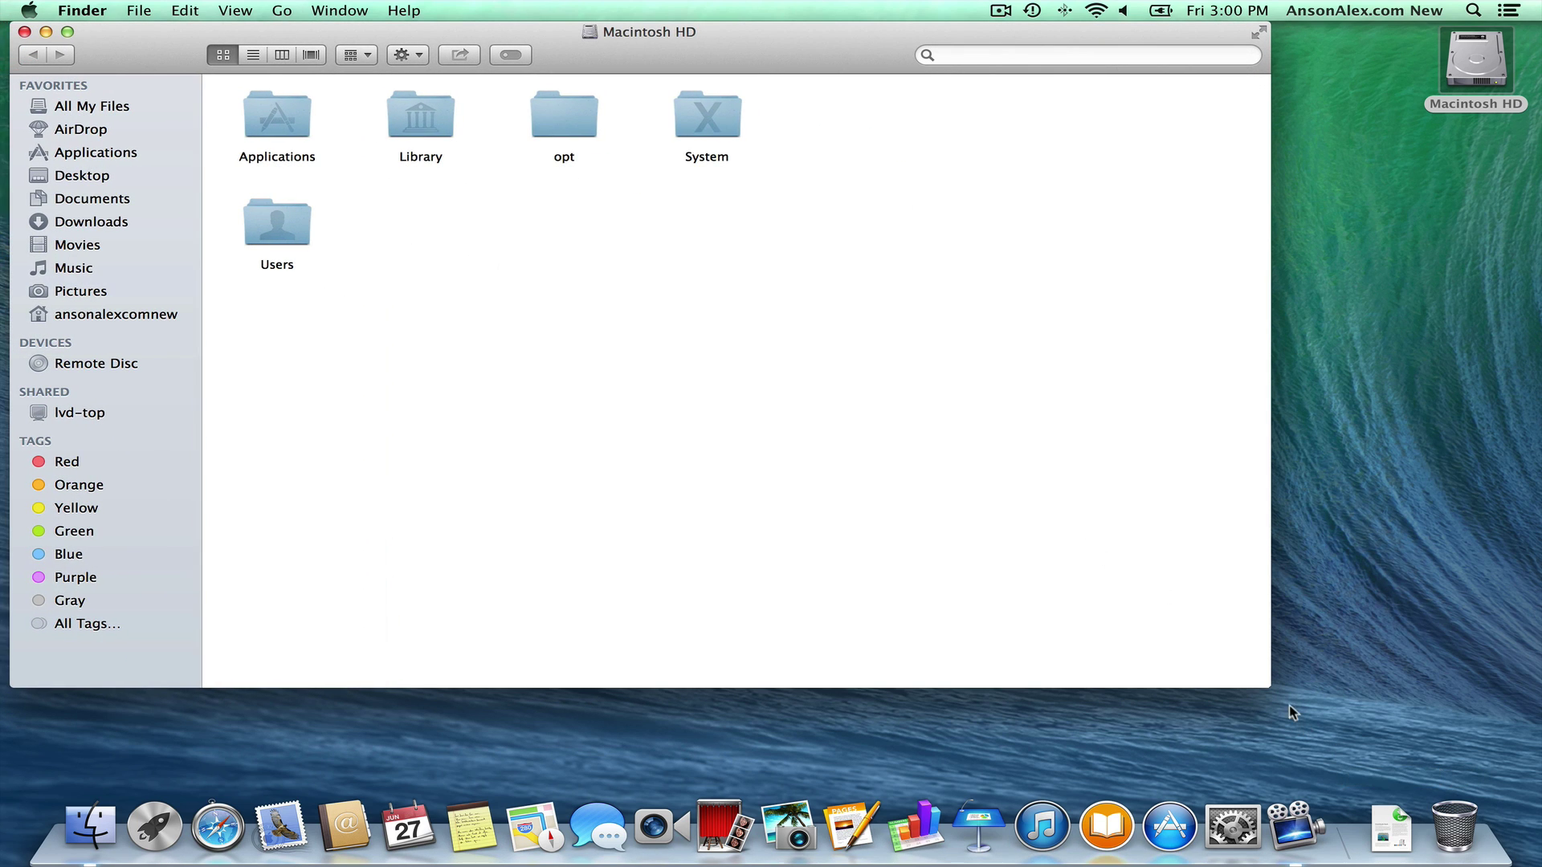
pyautogui.moveTo(1267, 689); pyautogui.dragTo(1530, 788)
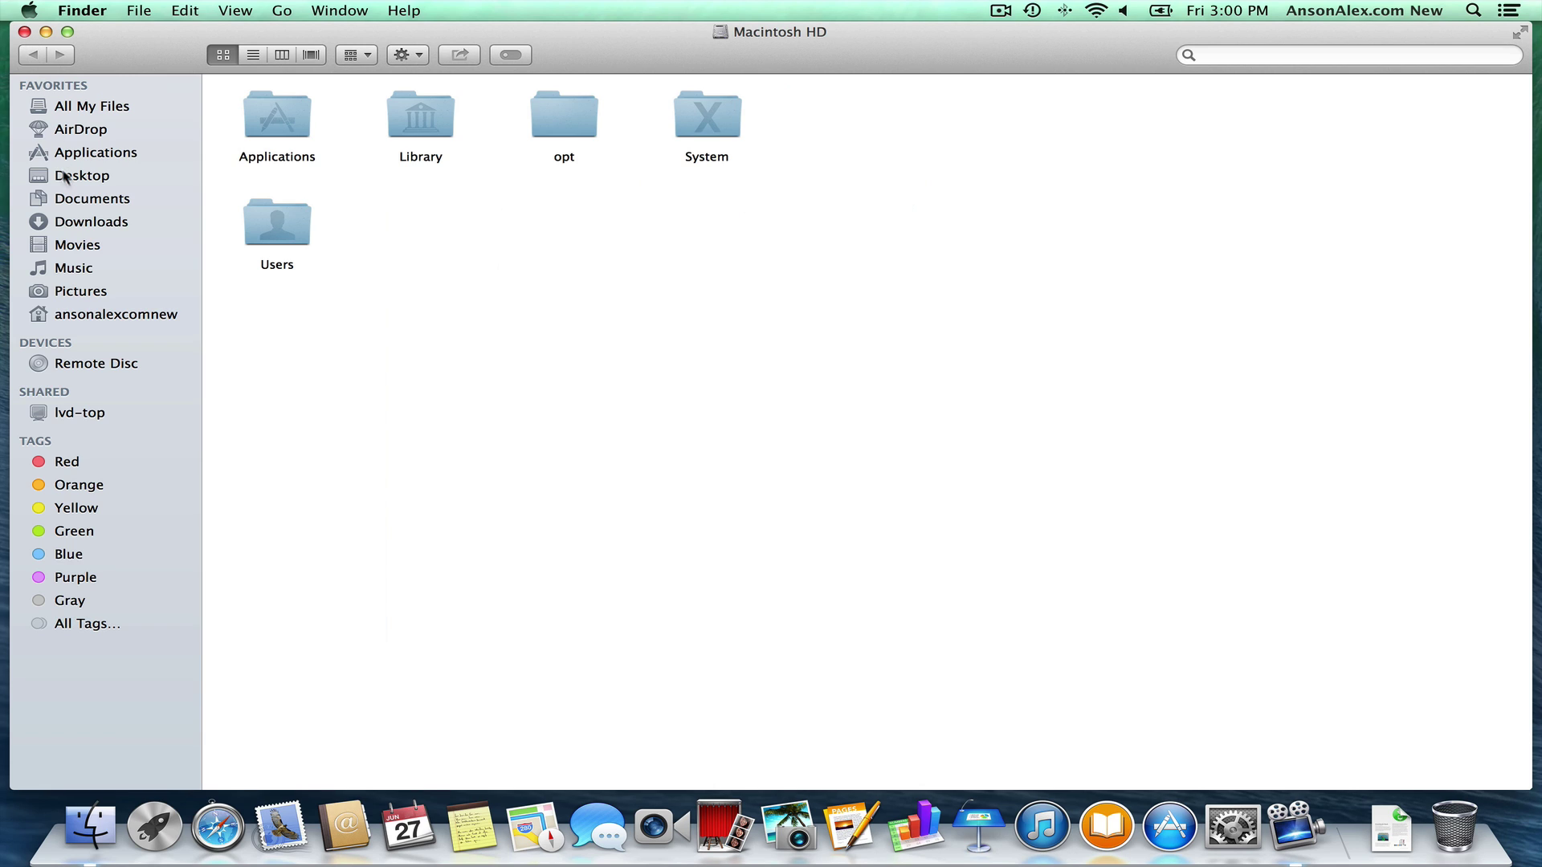
# - Show the Documents folder and move the Test Folder icon closer to the window's upper-left corner
pyautogui.click(68, 202)
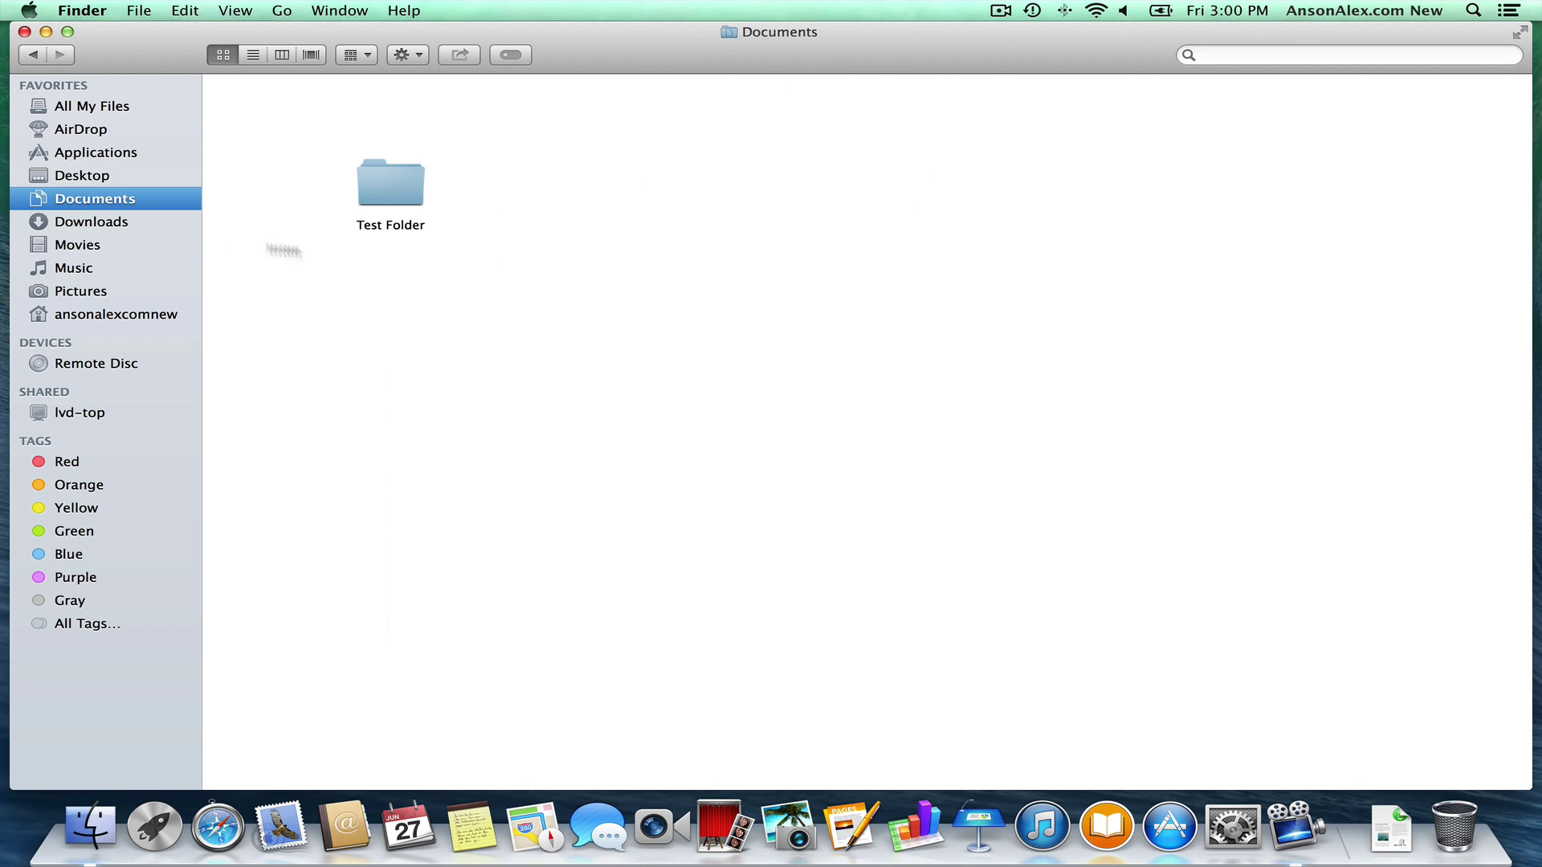
pyautogui.moveTo(418, 171); pyautogui.dragTo(300, 129)
pyautogui.click(389, 196)
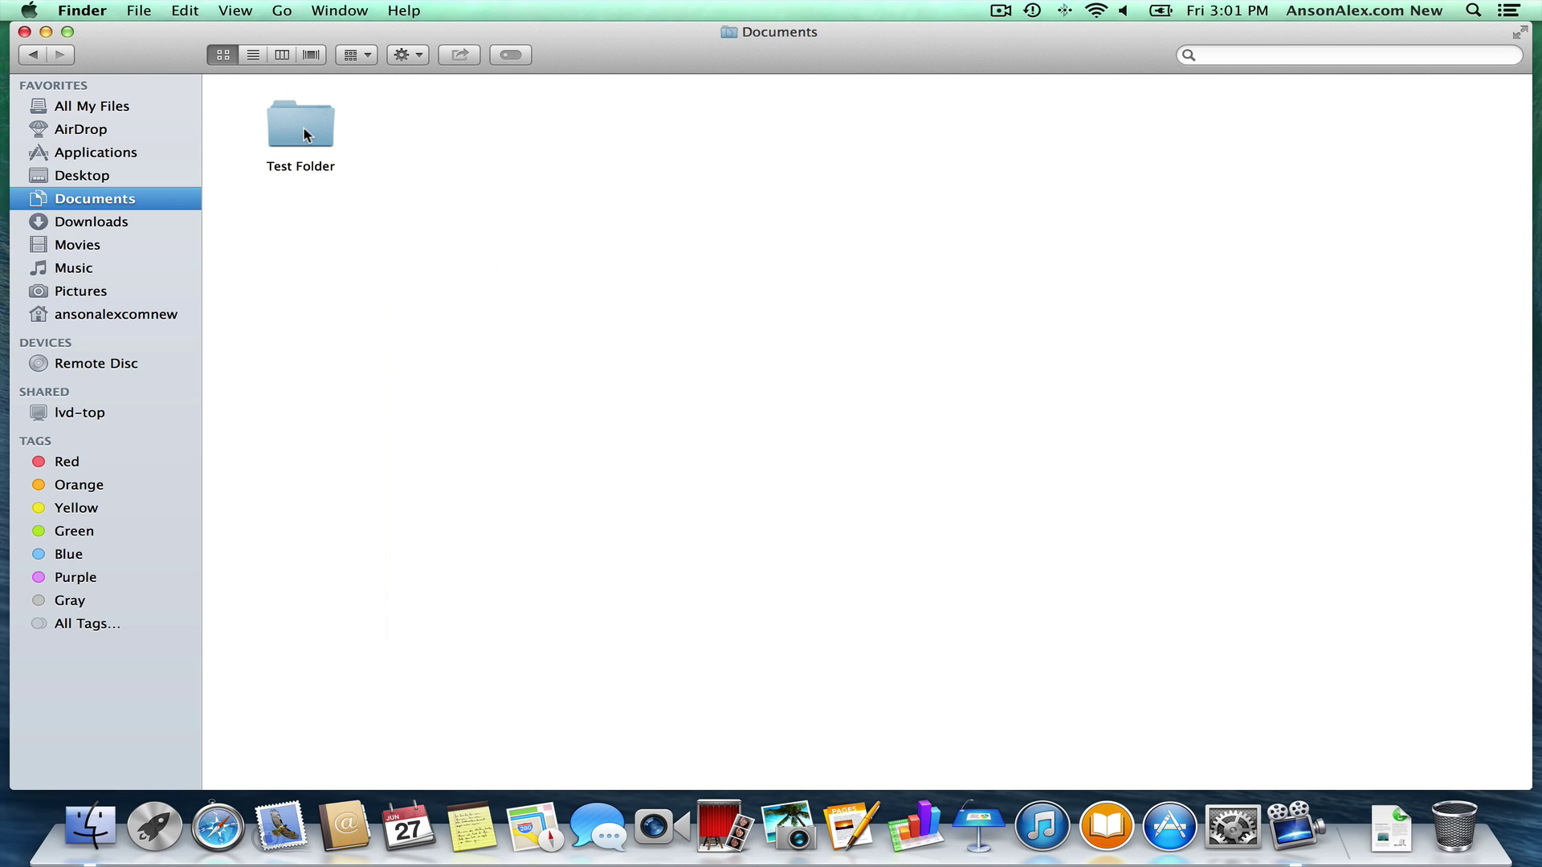
# - Move Test Folder to the Trash, put it back in Documents from the Trash window, and deselect it
pyautogui.moveTo(304, 128); pyautogui.dragTo(1463, 824)
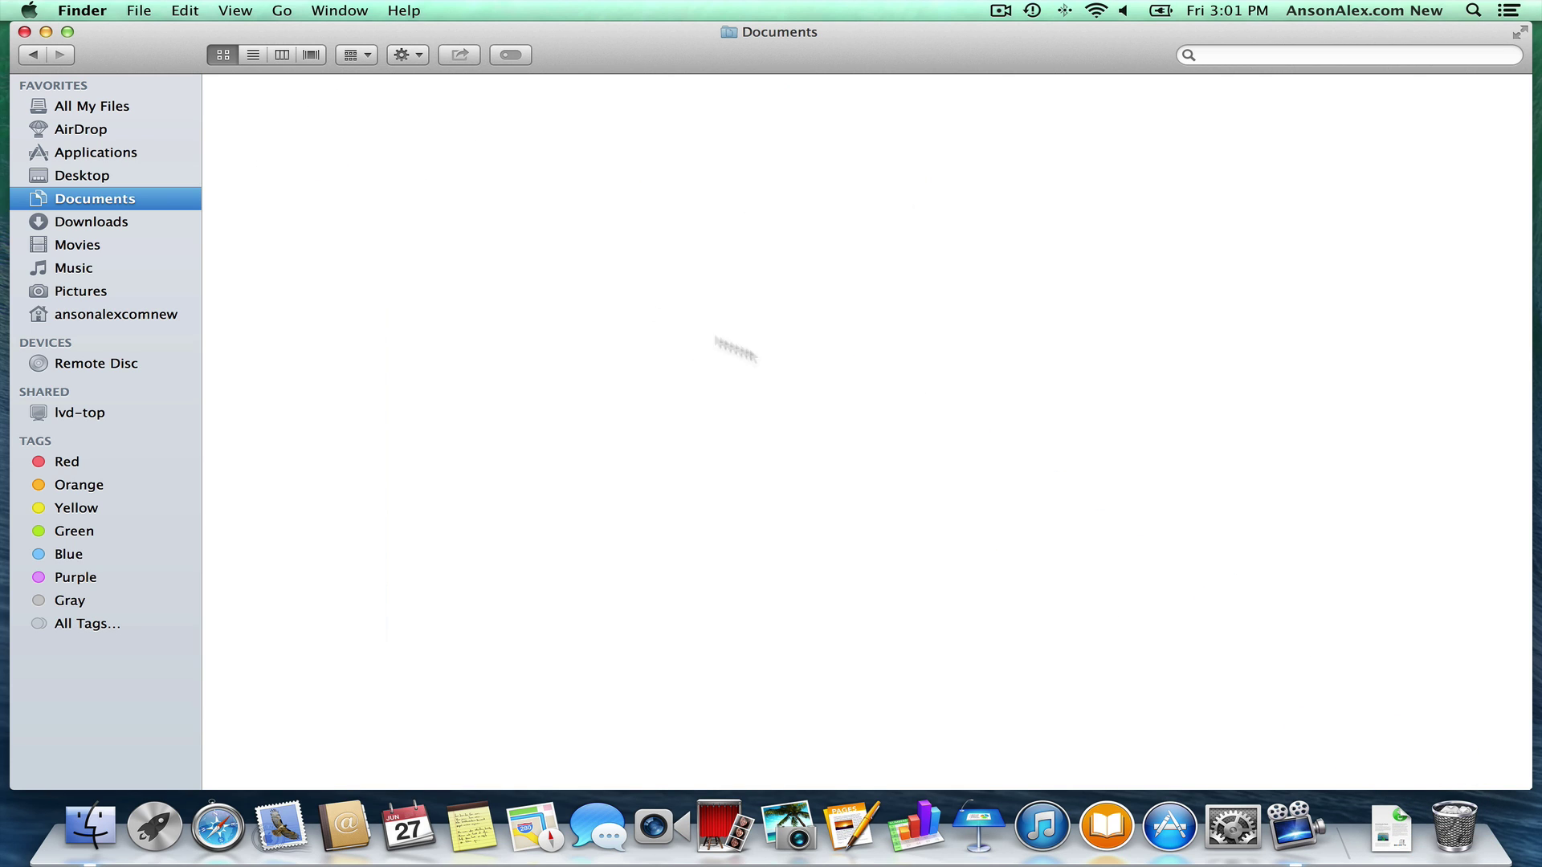
pyautogui.click(1457, 819)
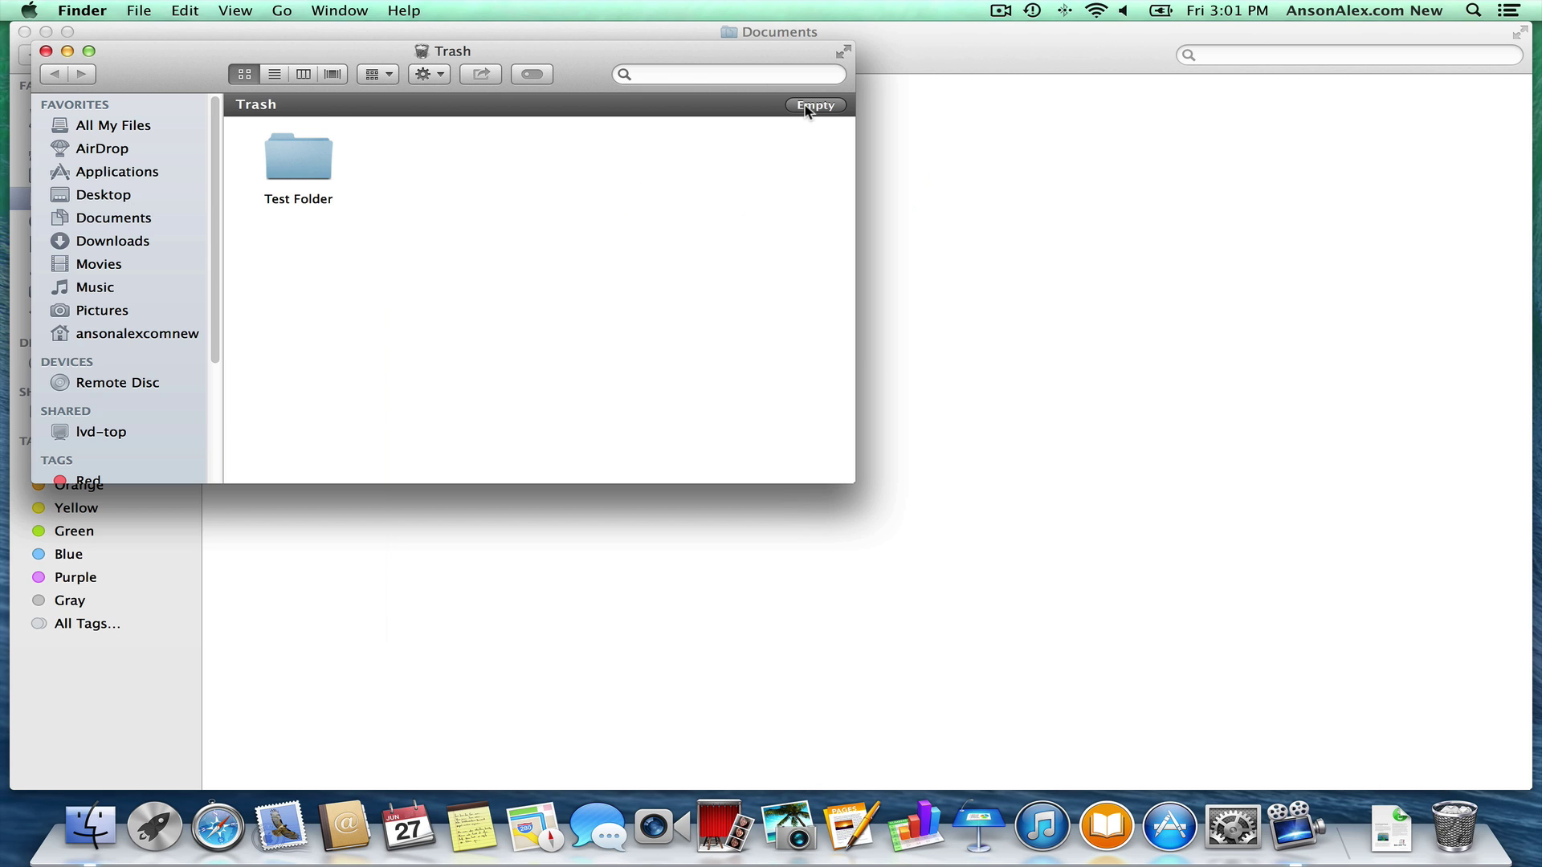
pyautogui.rightClick(316, 167)
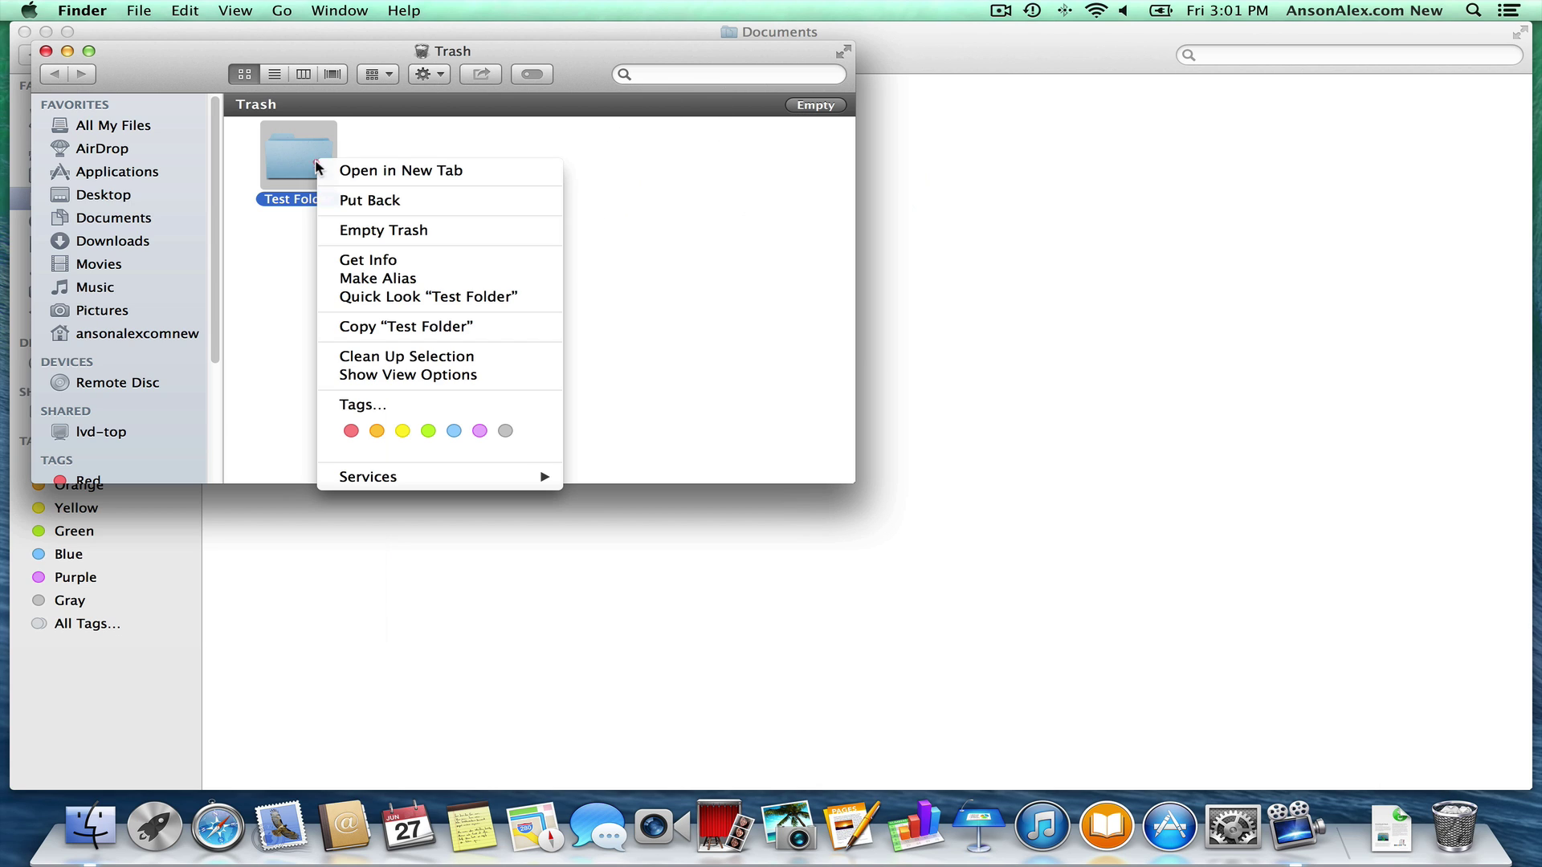
pyautogui.click(392, 201)
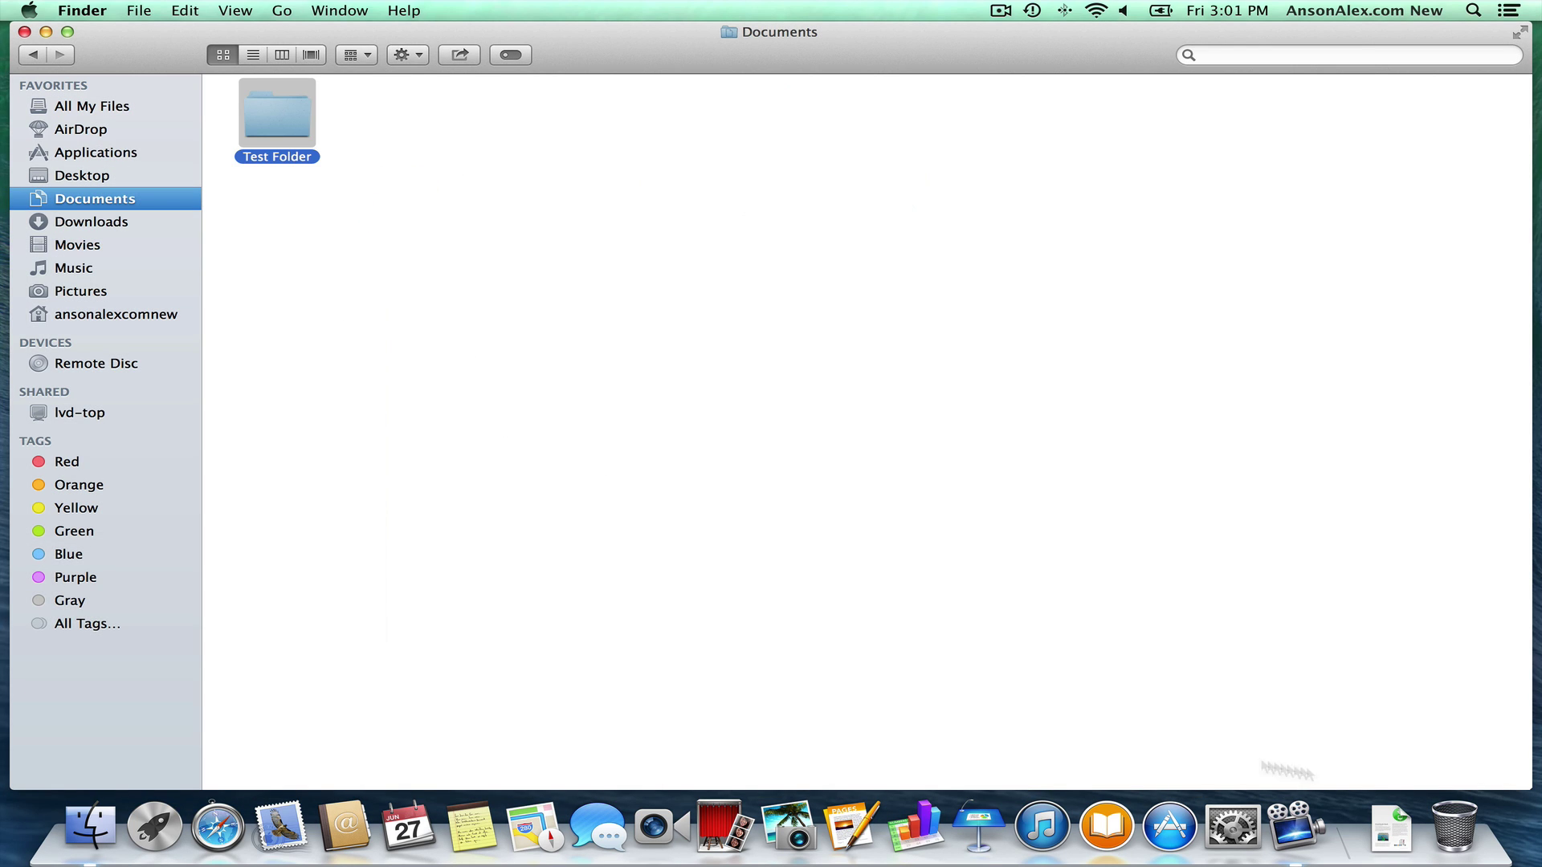
pyautogui.click(382, 210)
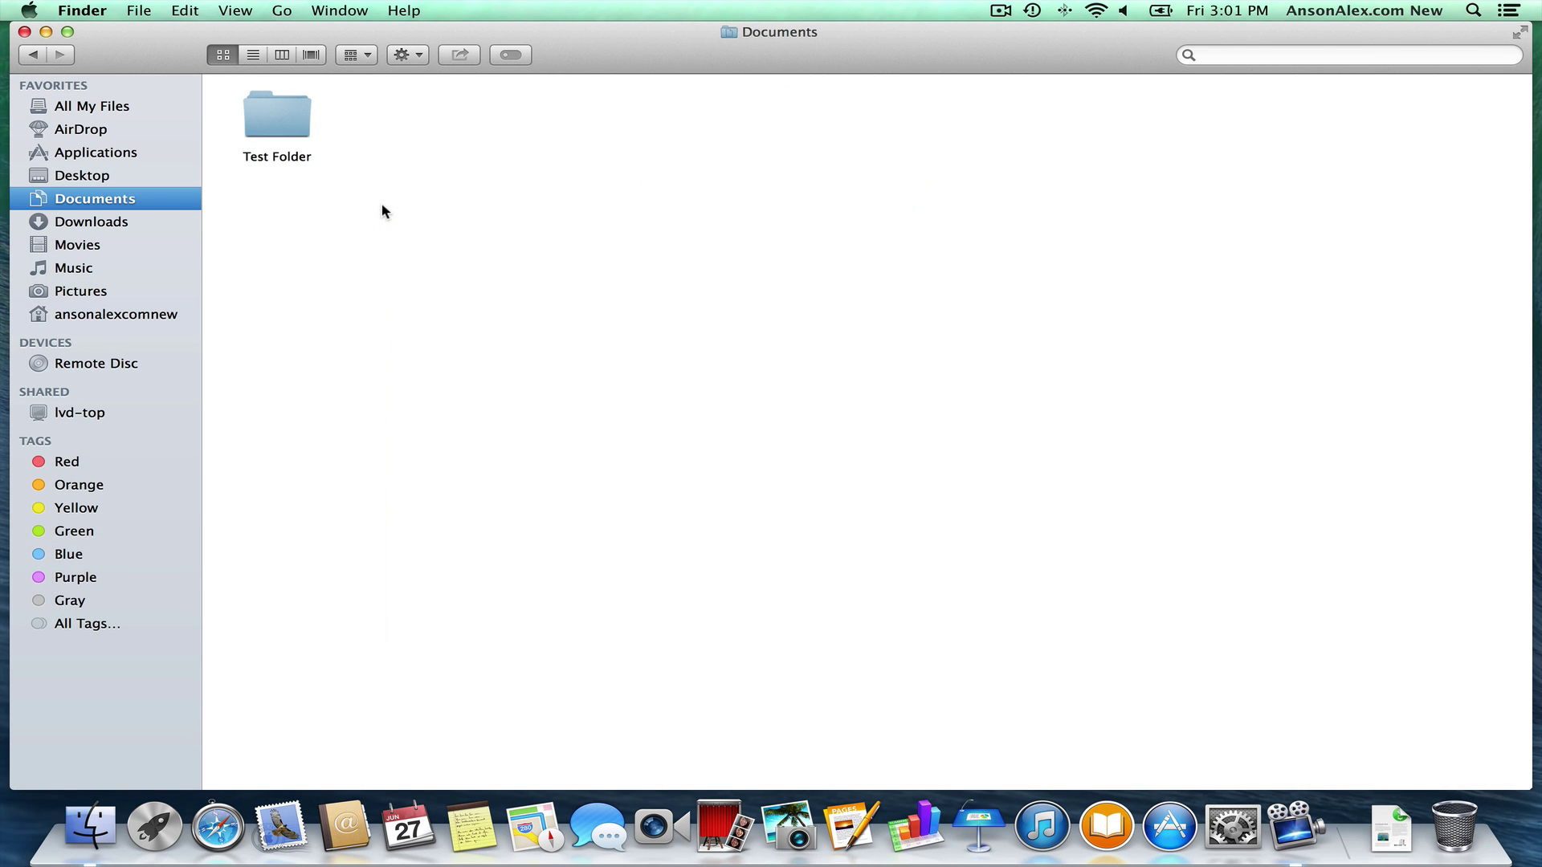
# - Move Test Folder from Documents to the Trash and permanently empty the Trash
pyautogui.rightClick(293, 128)
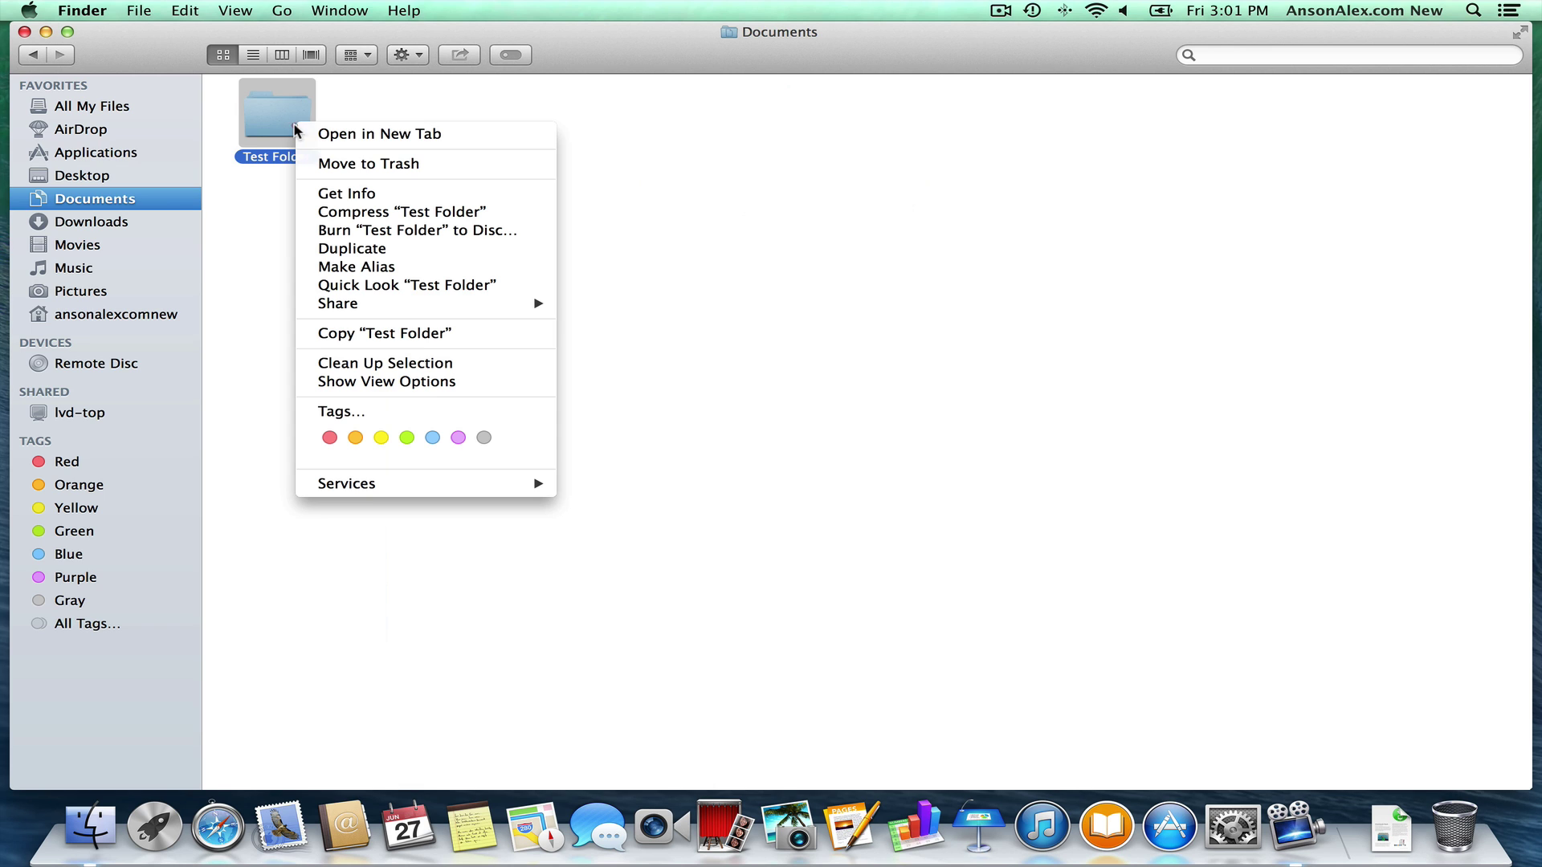
pyautogui.click(341, 164)
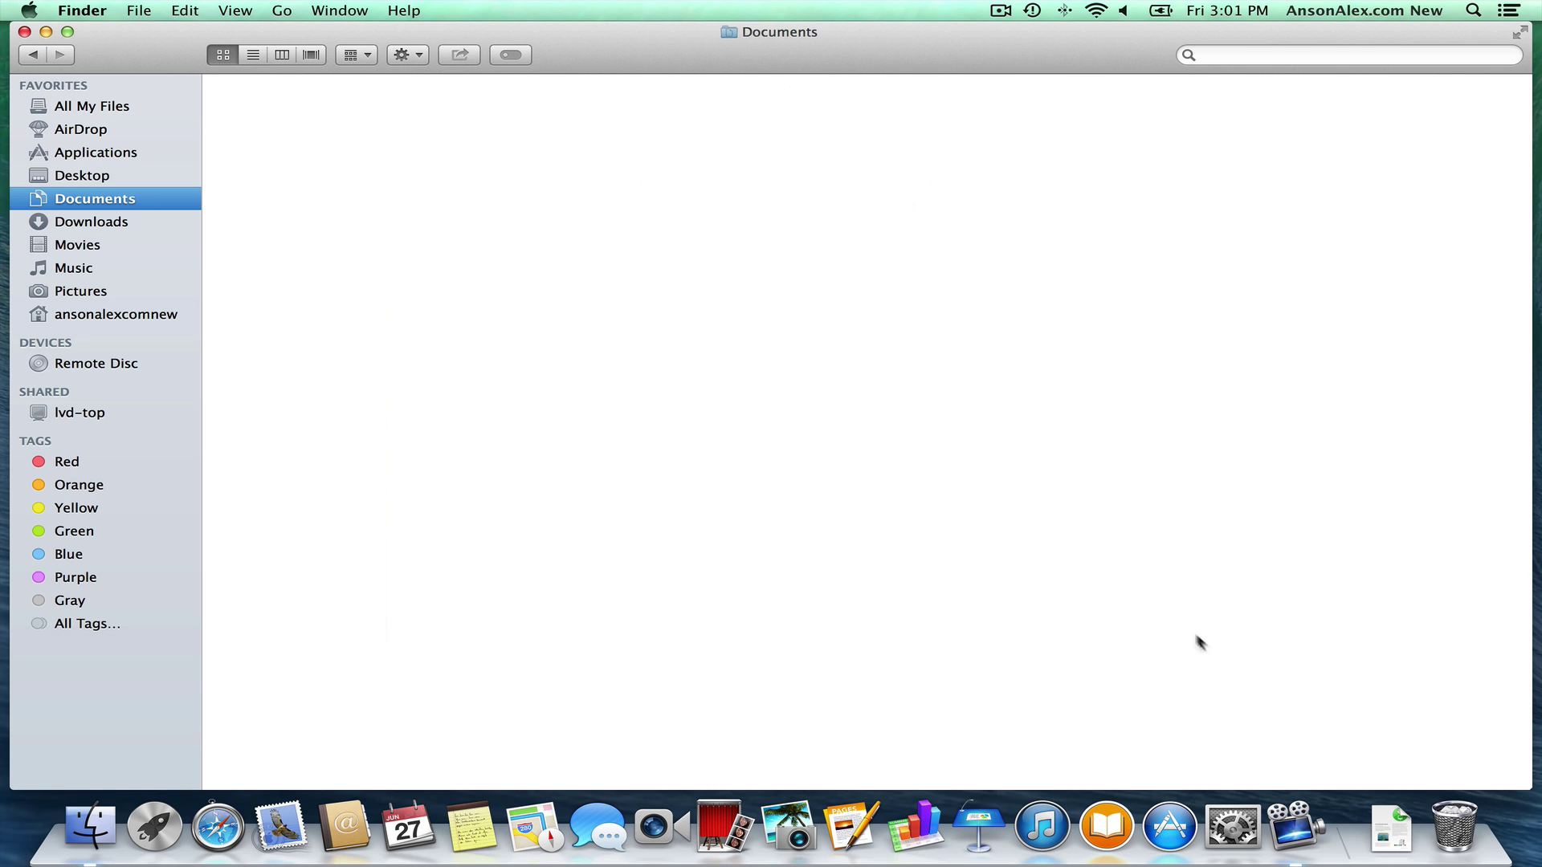
pyautogui.rightClick(1458, 795)
pyautogui.click(1461, 766)
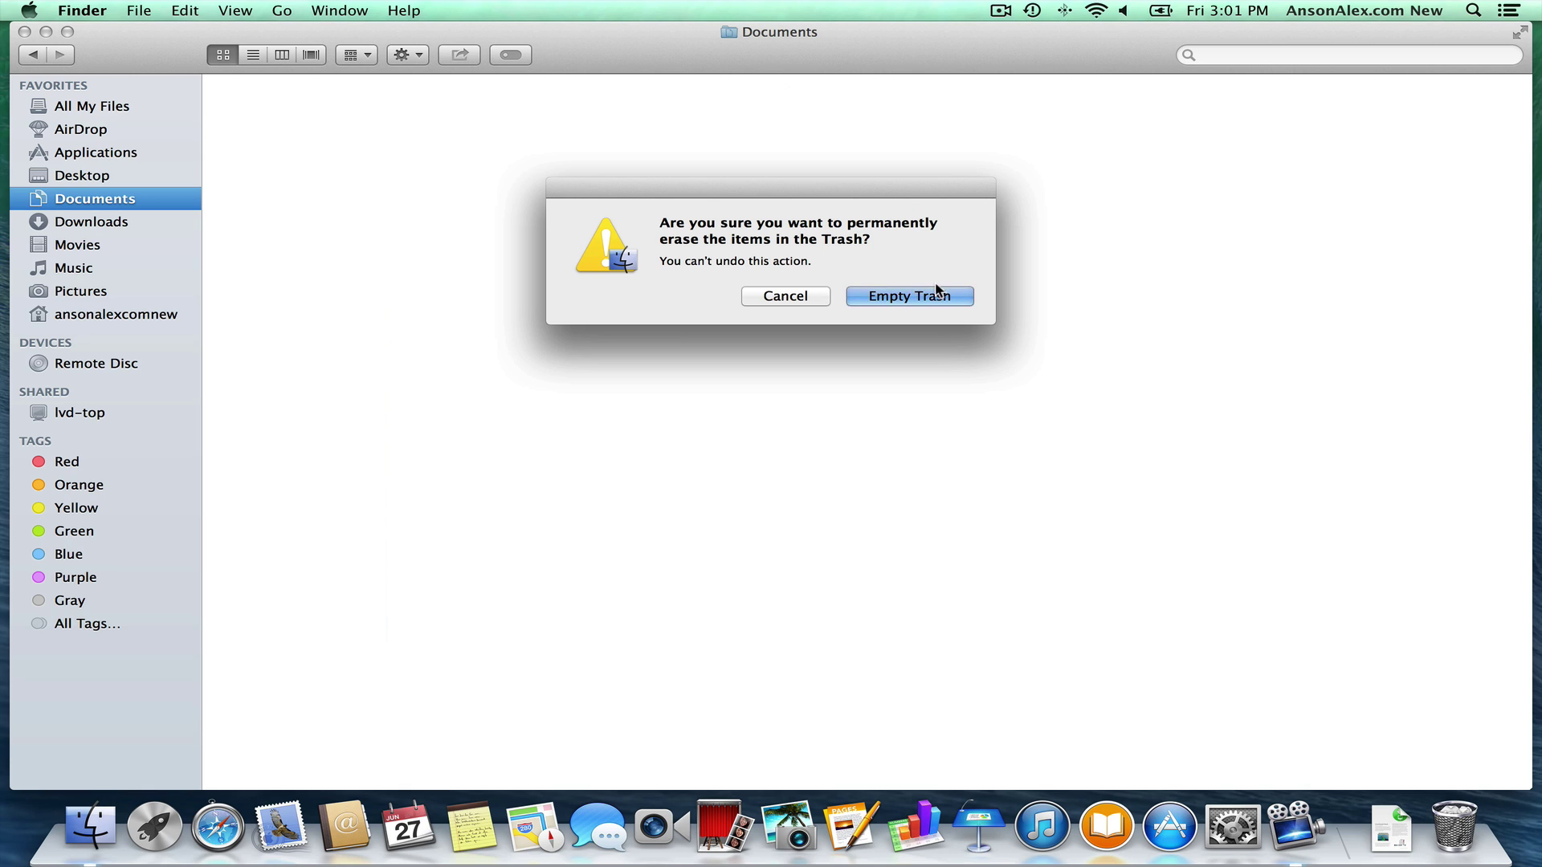
pyautogui.click(929, 296)
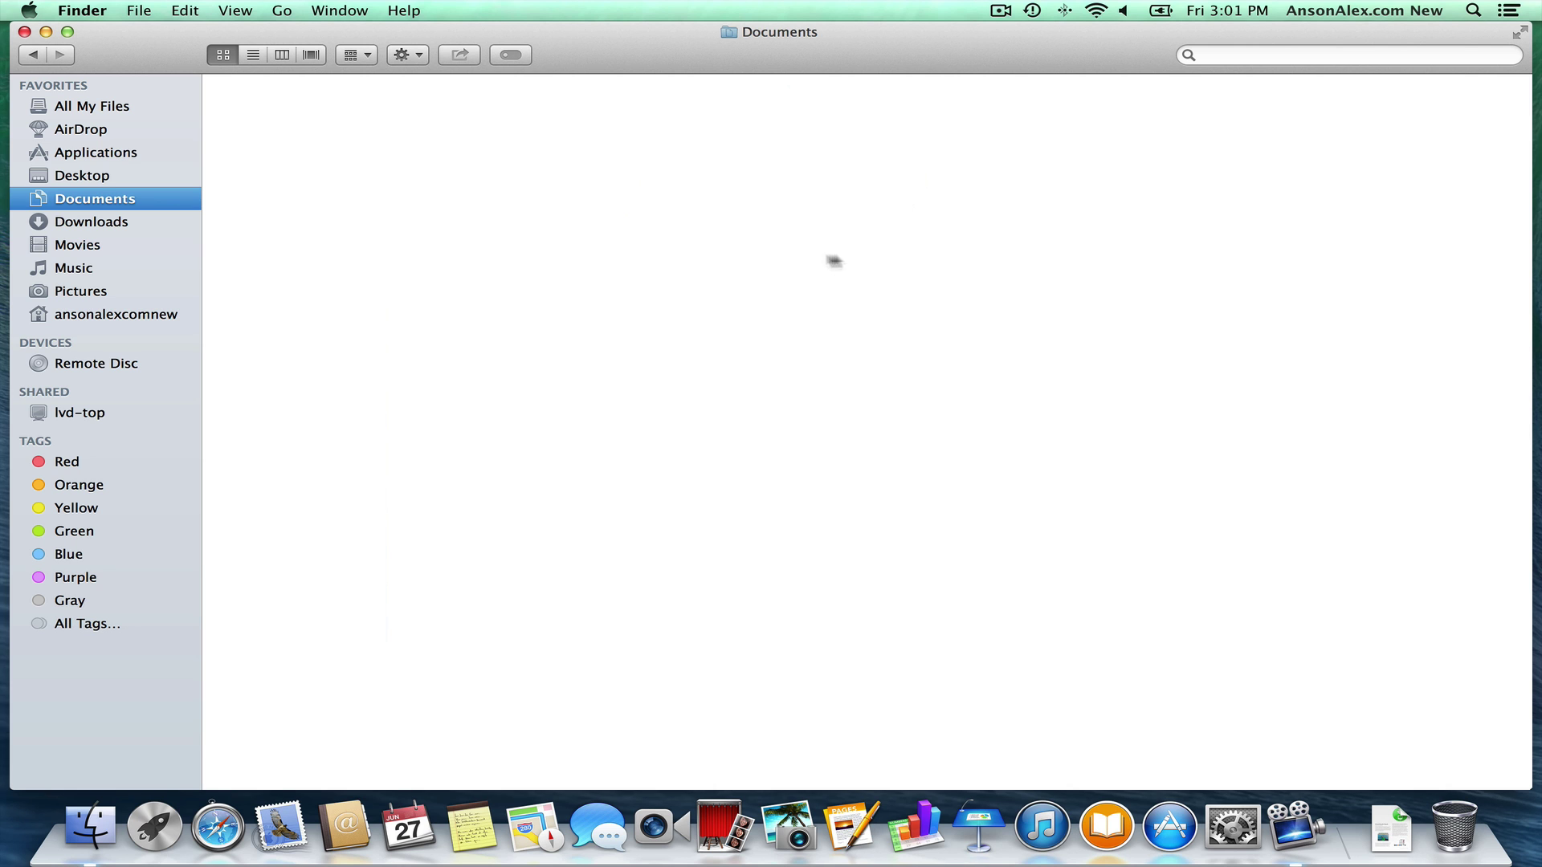
# - Close the Documents window and clear the selection on the desktop
pyautogui.click(25, 32)
pyautogui.click(260, 164)
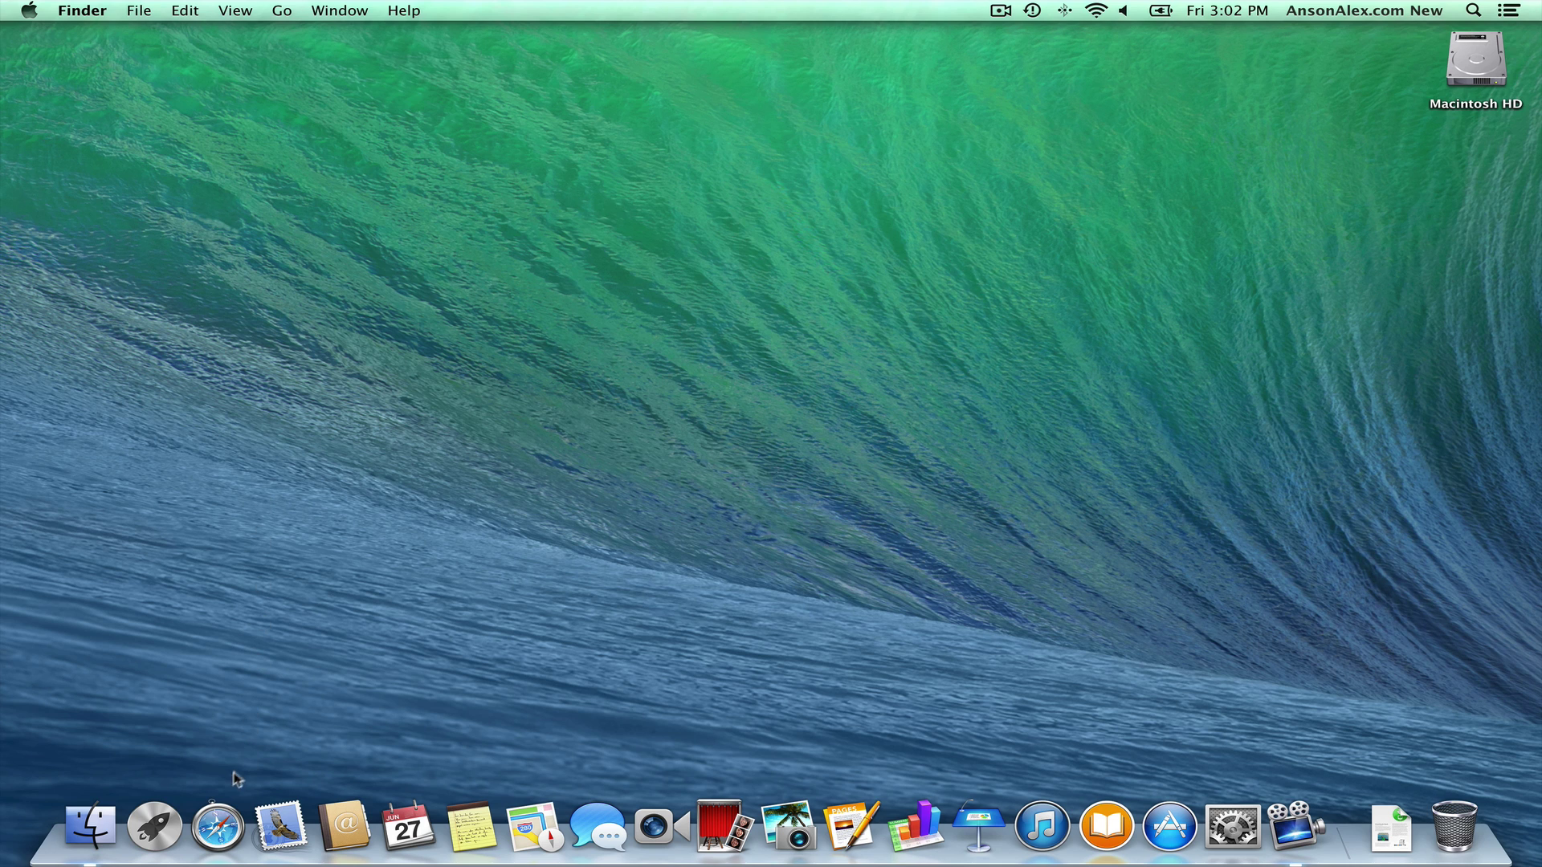
# - Switch to Safari, move and widen its window to span the screen, and place the cursor in the address field
pyautogui.click(219, 830)
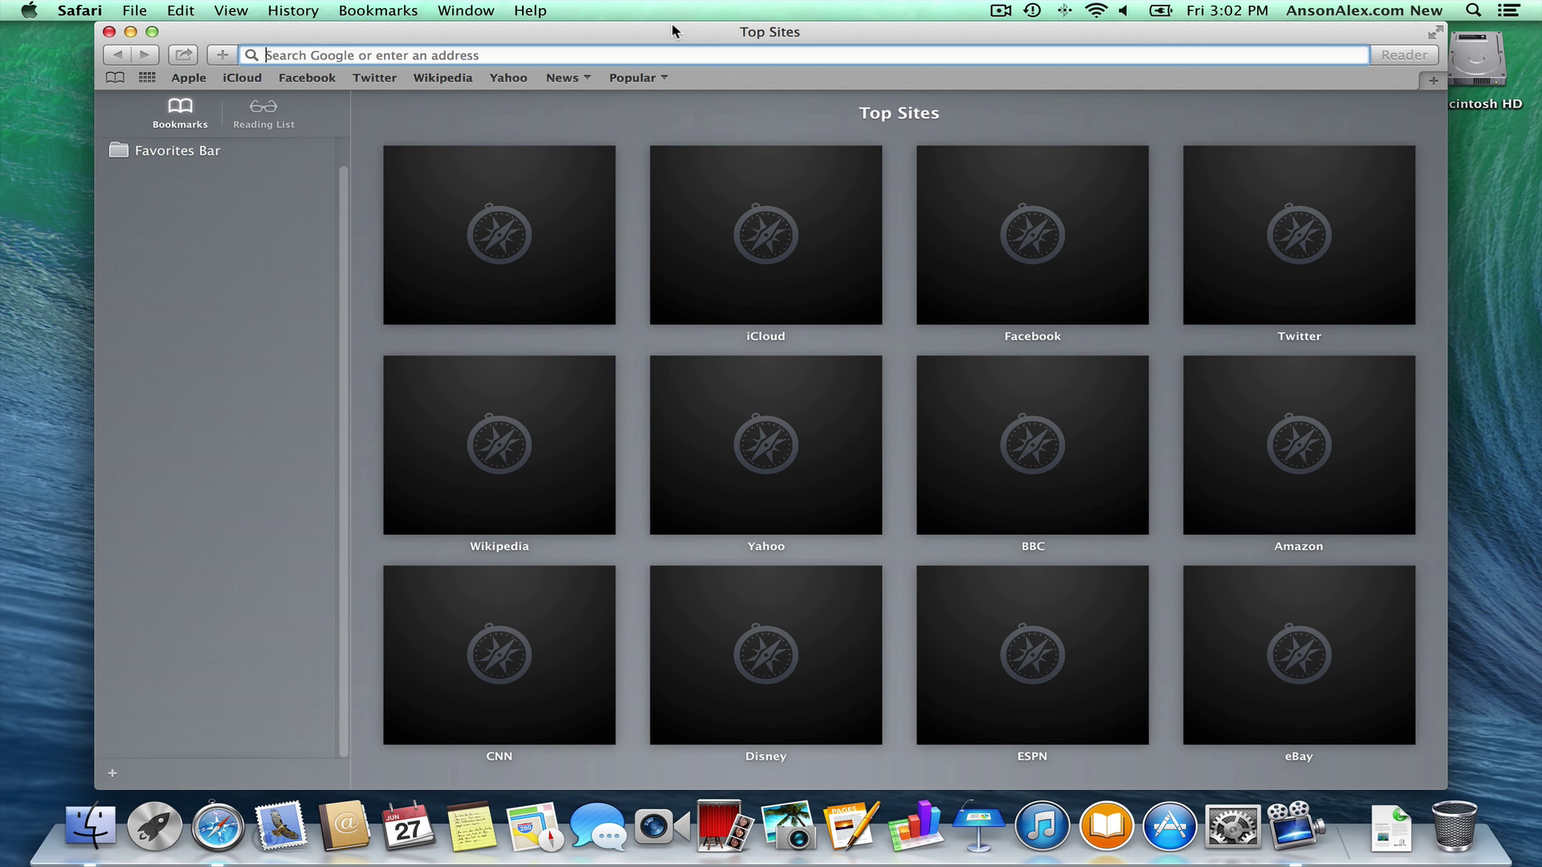
pyautogui.moveTo(675, 30); pyautogui.dragTo(580, 29)
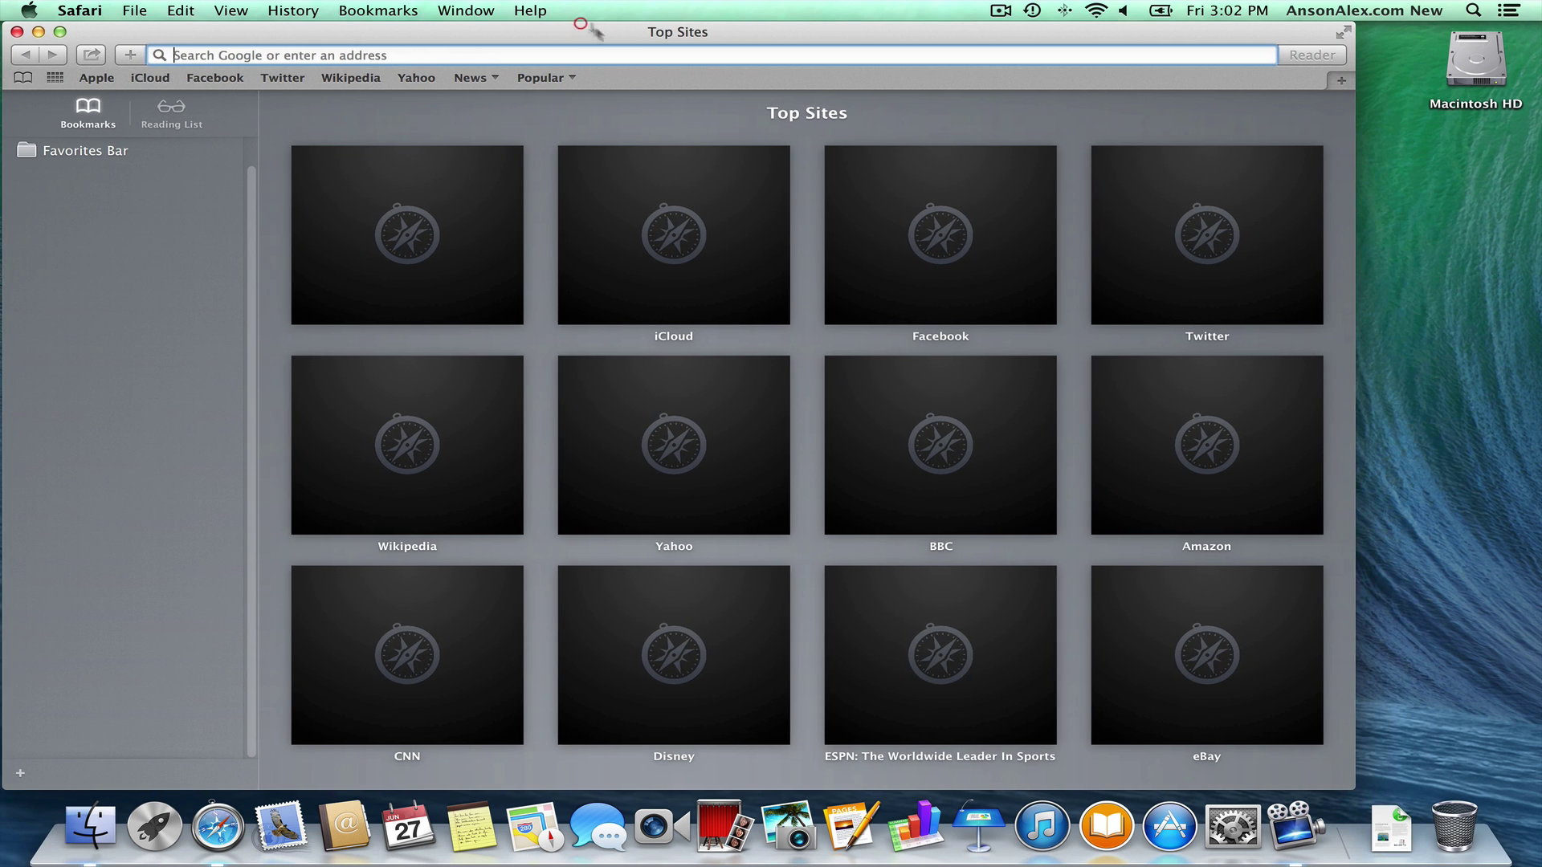
pyautogui.moveTo(1359, 356); pyautogui.dragTo(1530, 362)
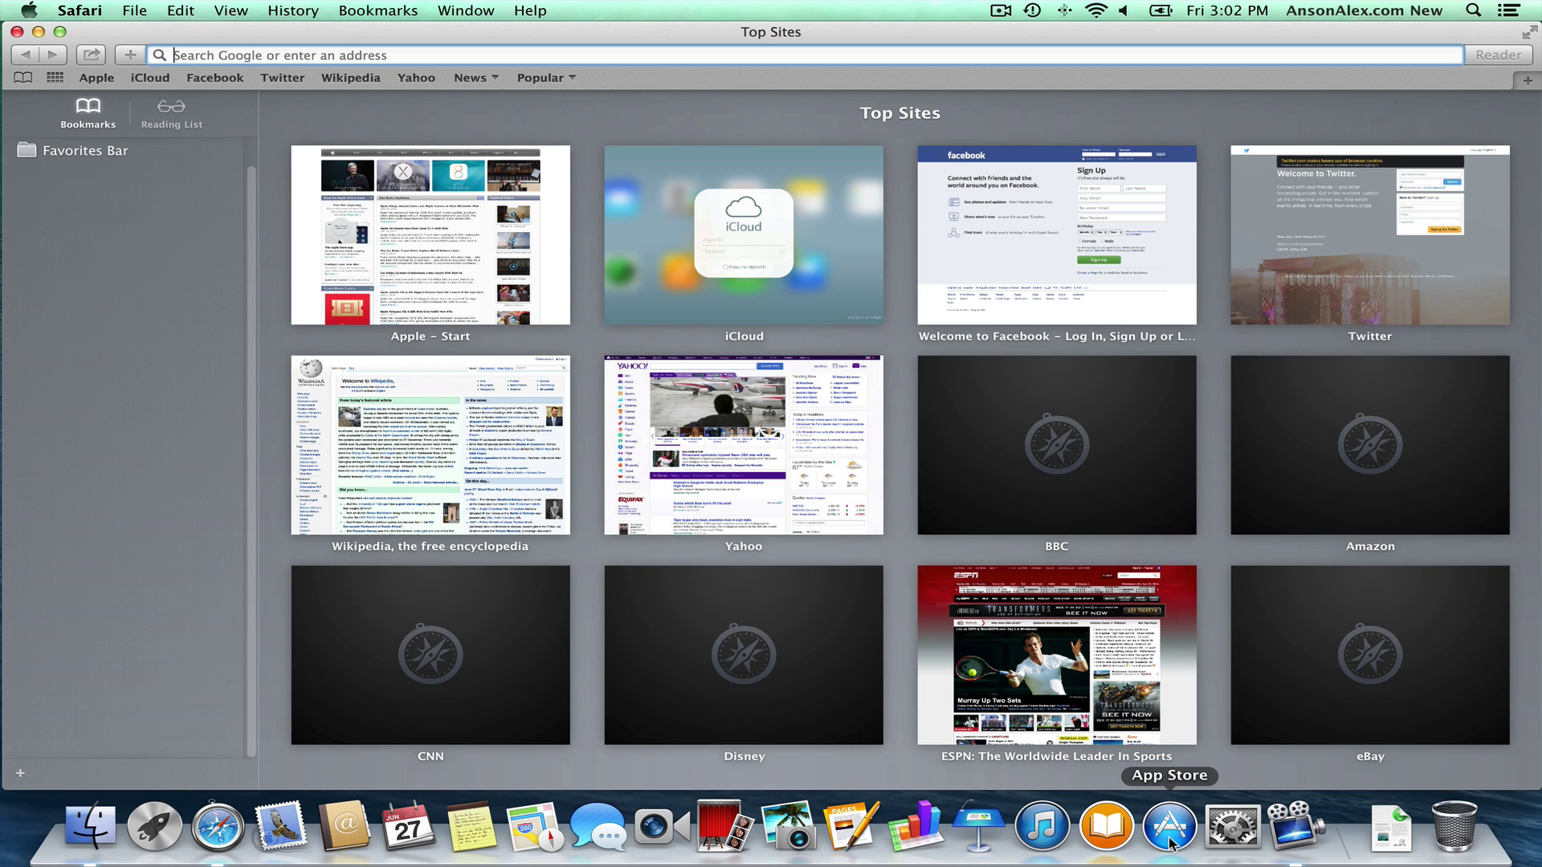
pyautogui.click(835, 55)
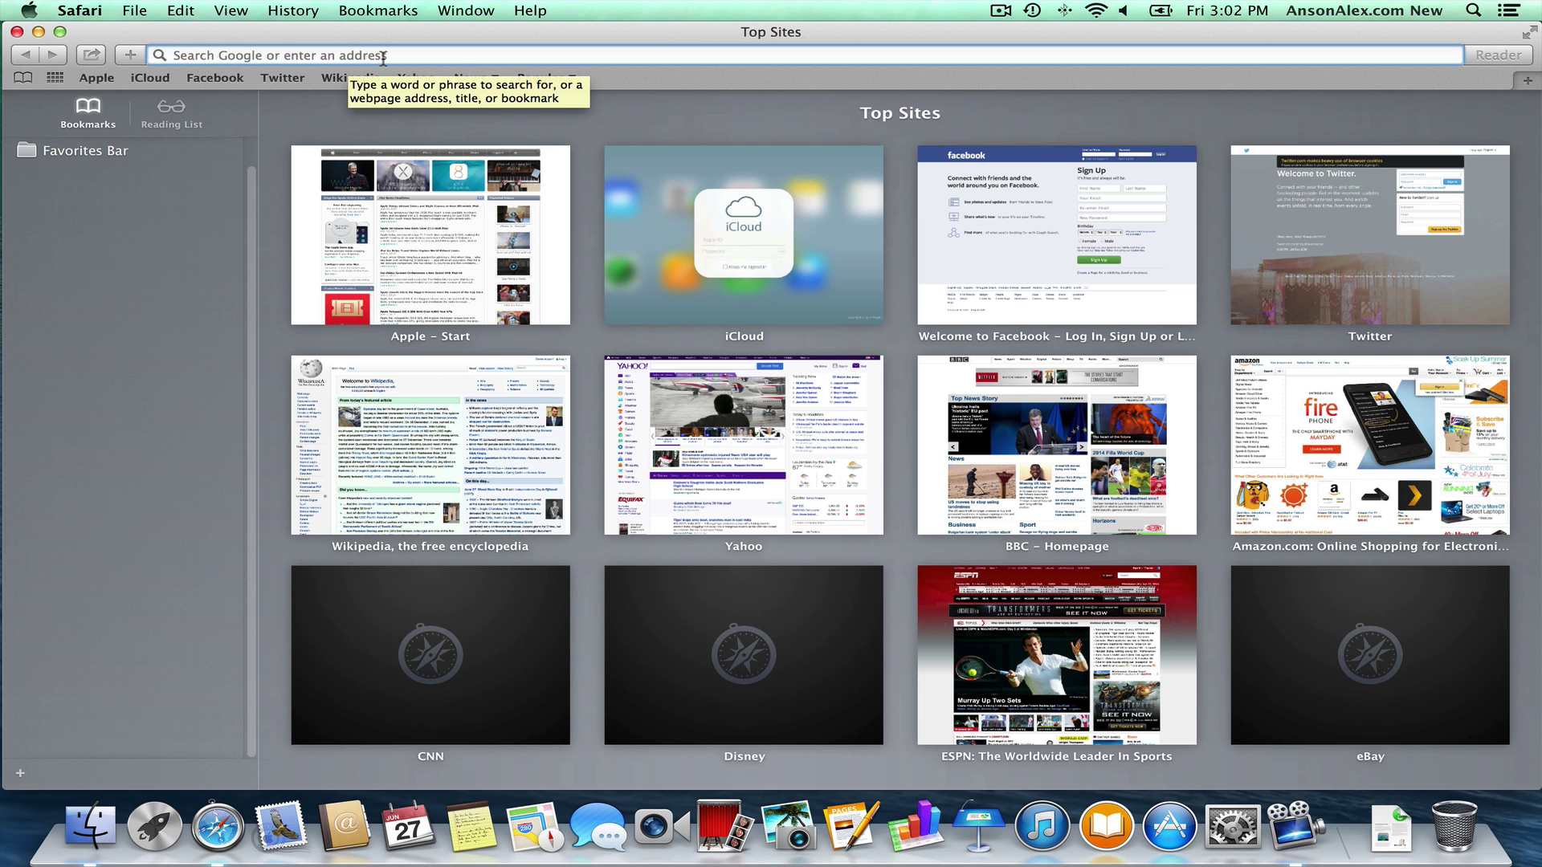
pyautogui.write('ht')
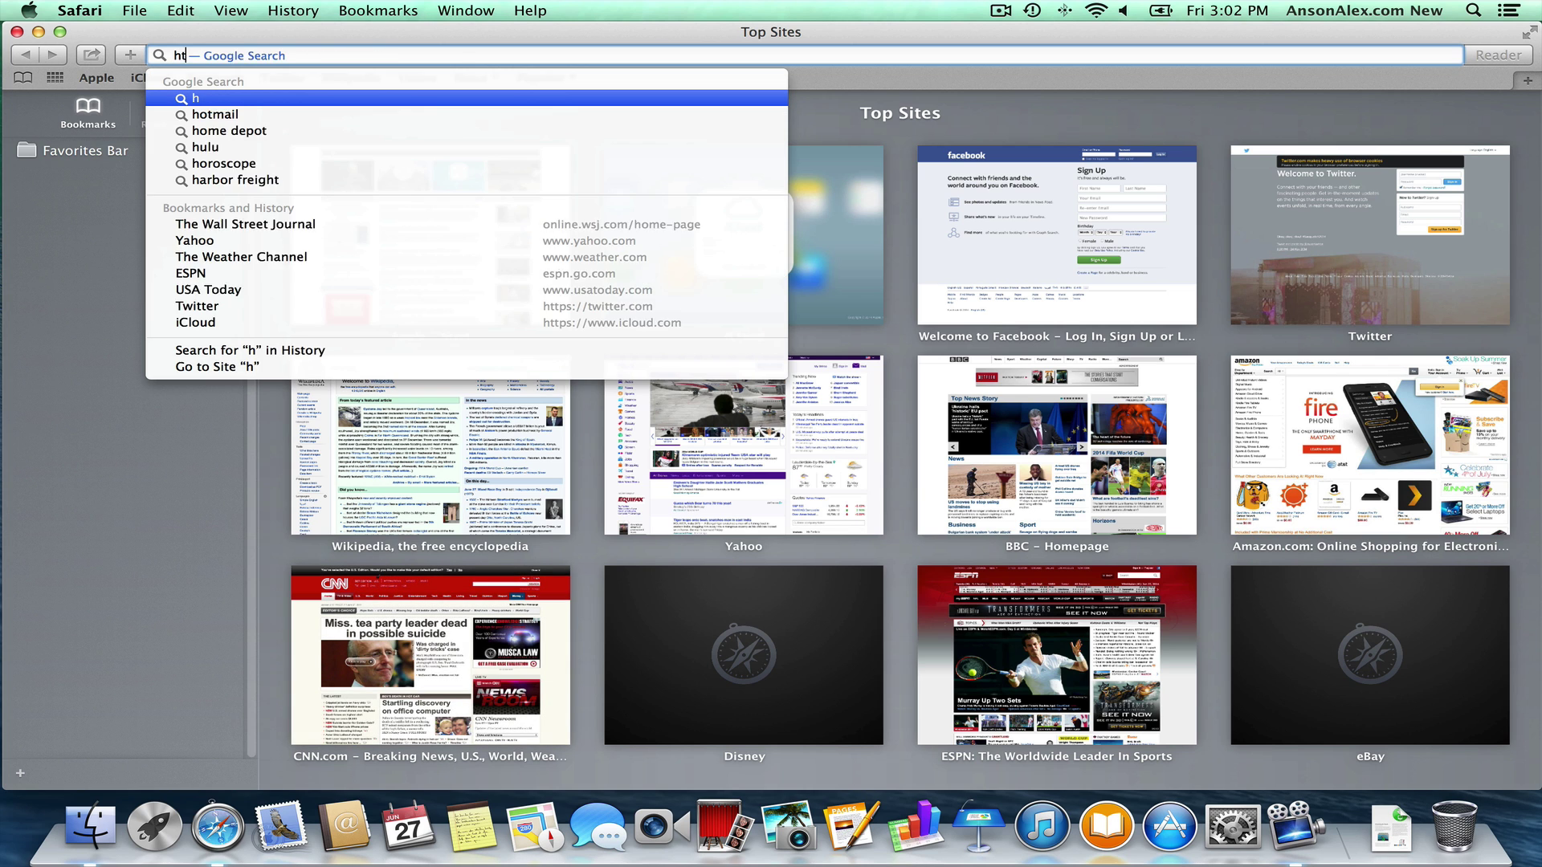
pyautogui.write('tp://ansonalex.com')
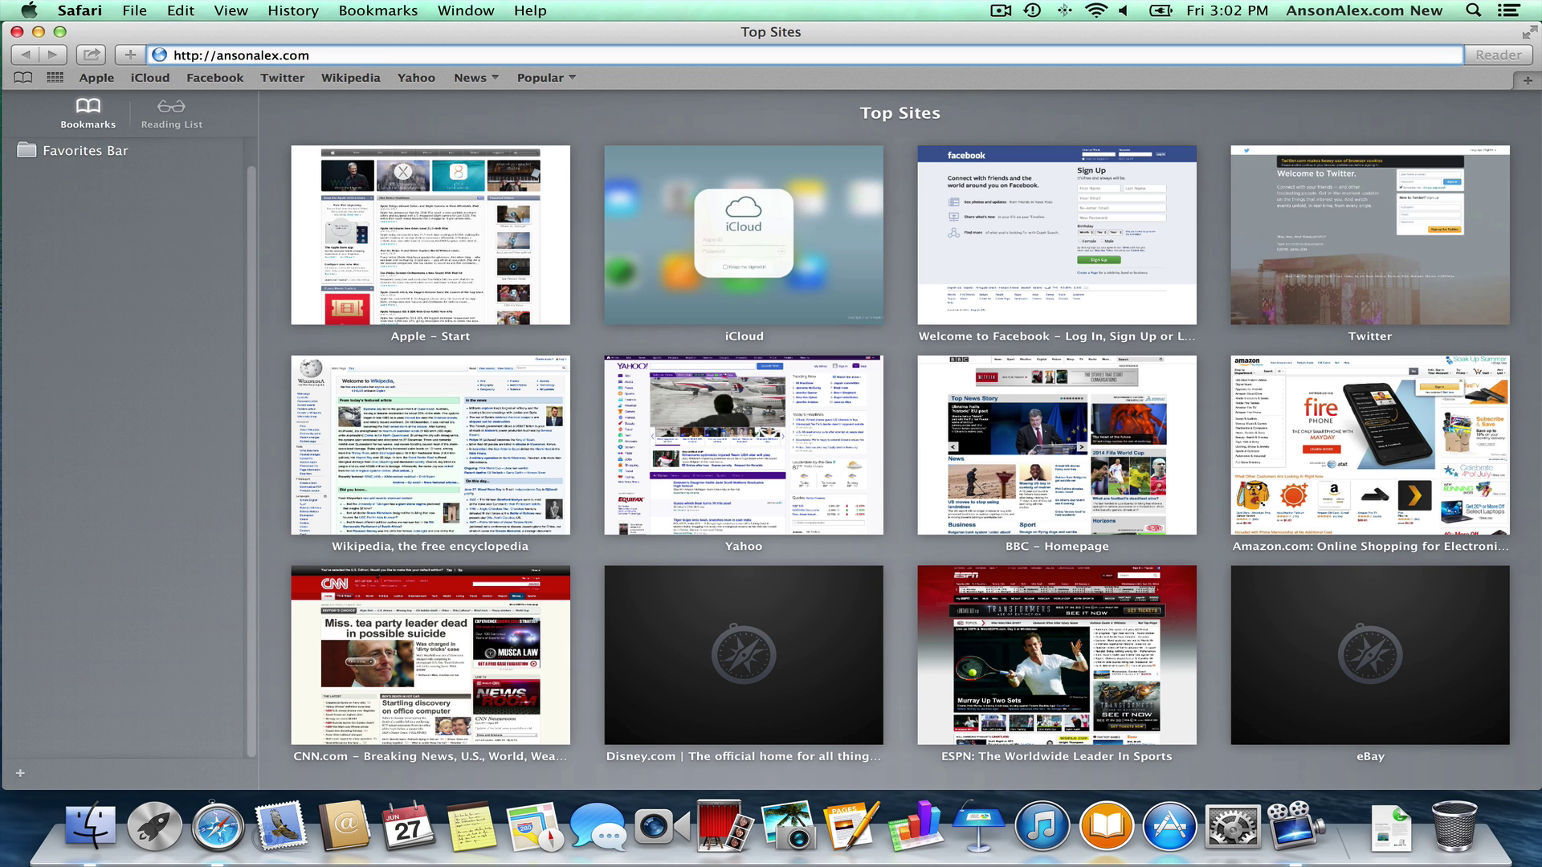
pyautogui.press('Return')
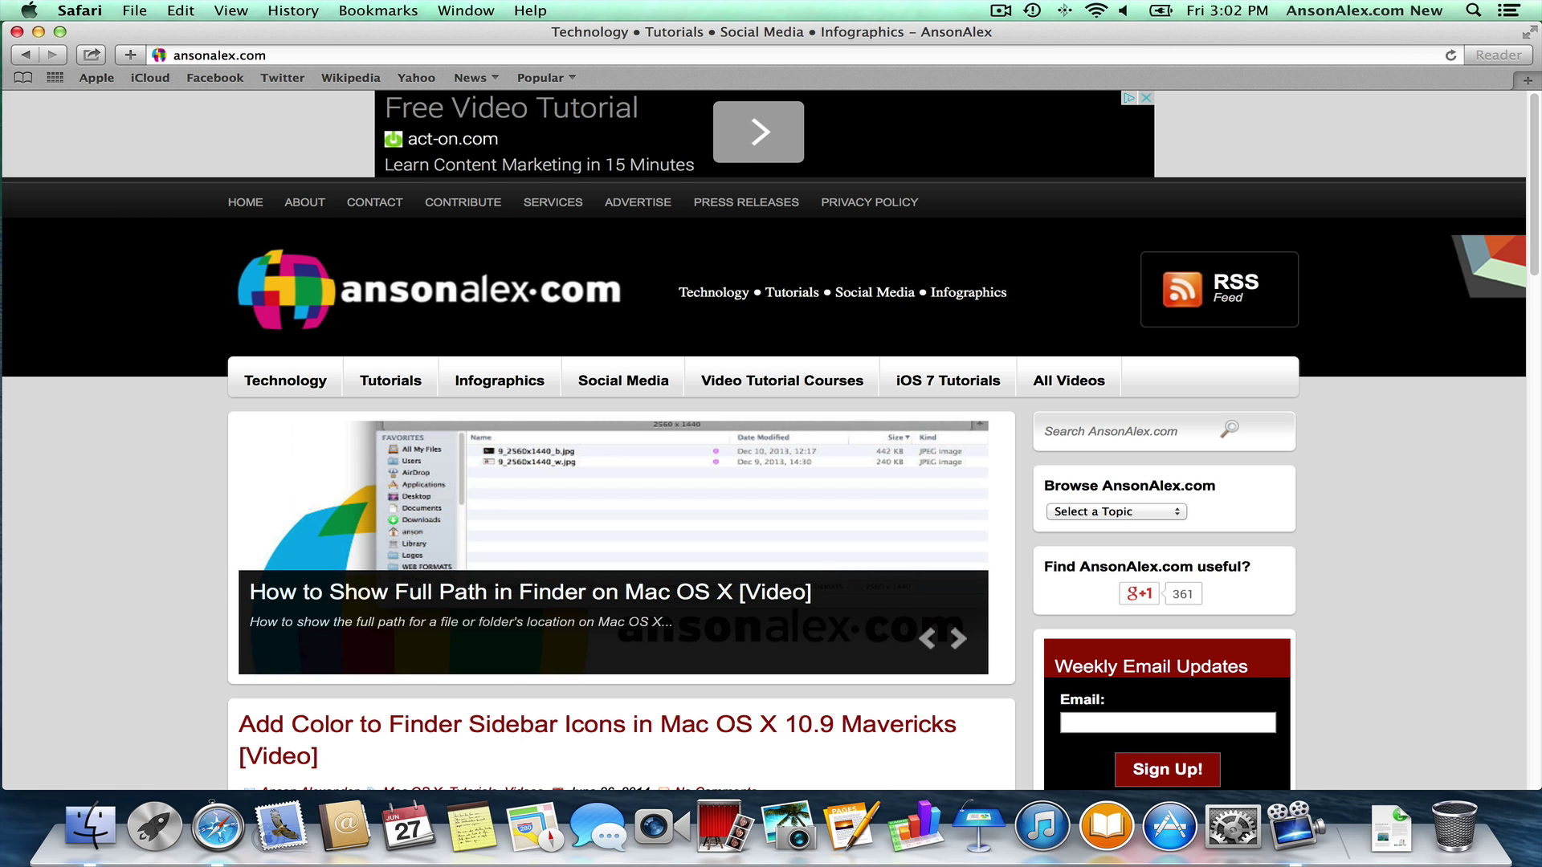
# - Run a Google search for the site author's full name from the browser's address field
pyautogui.click(328, 53)
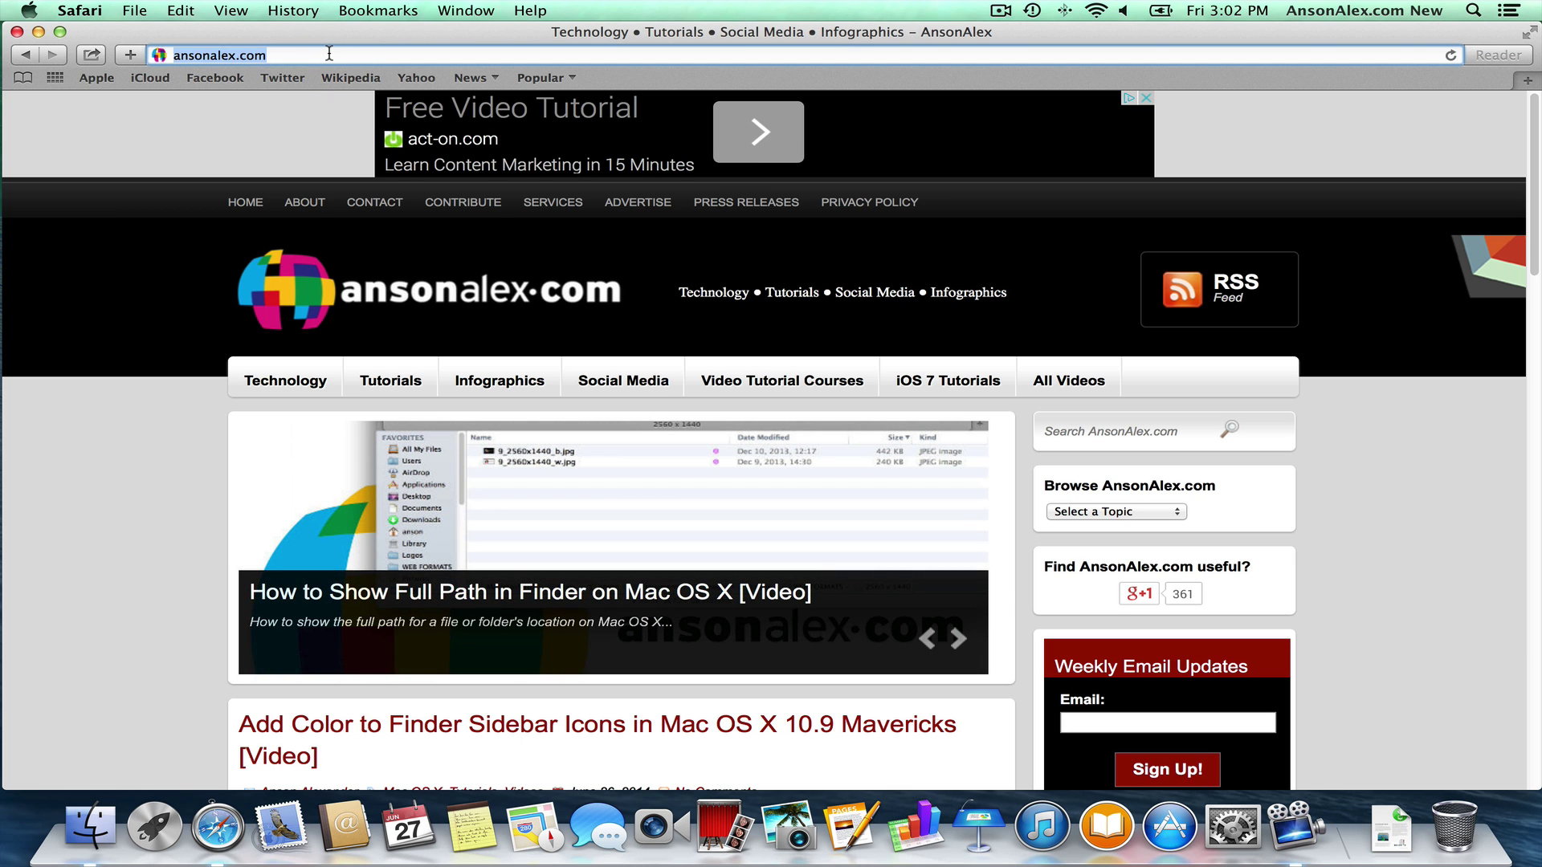
pyautogui.write('anson alexan')
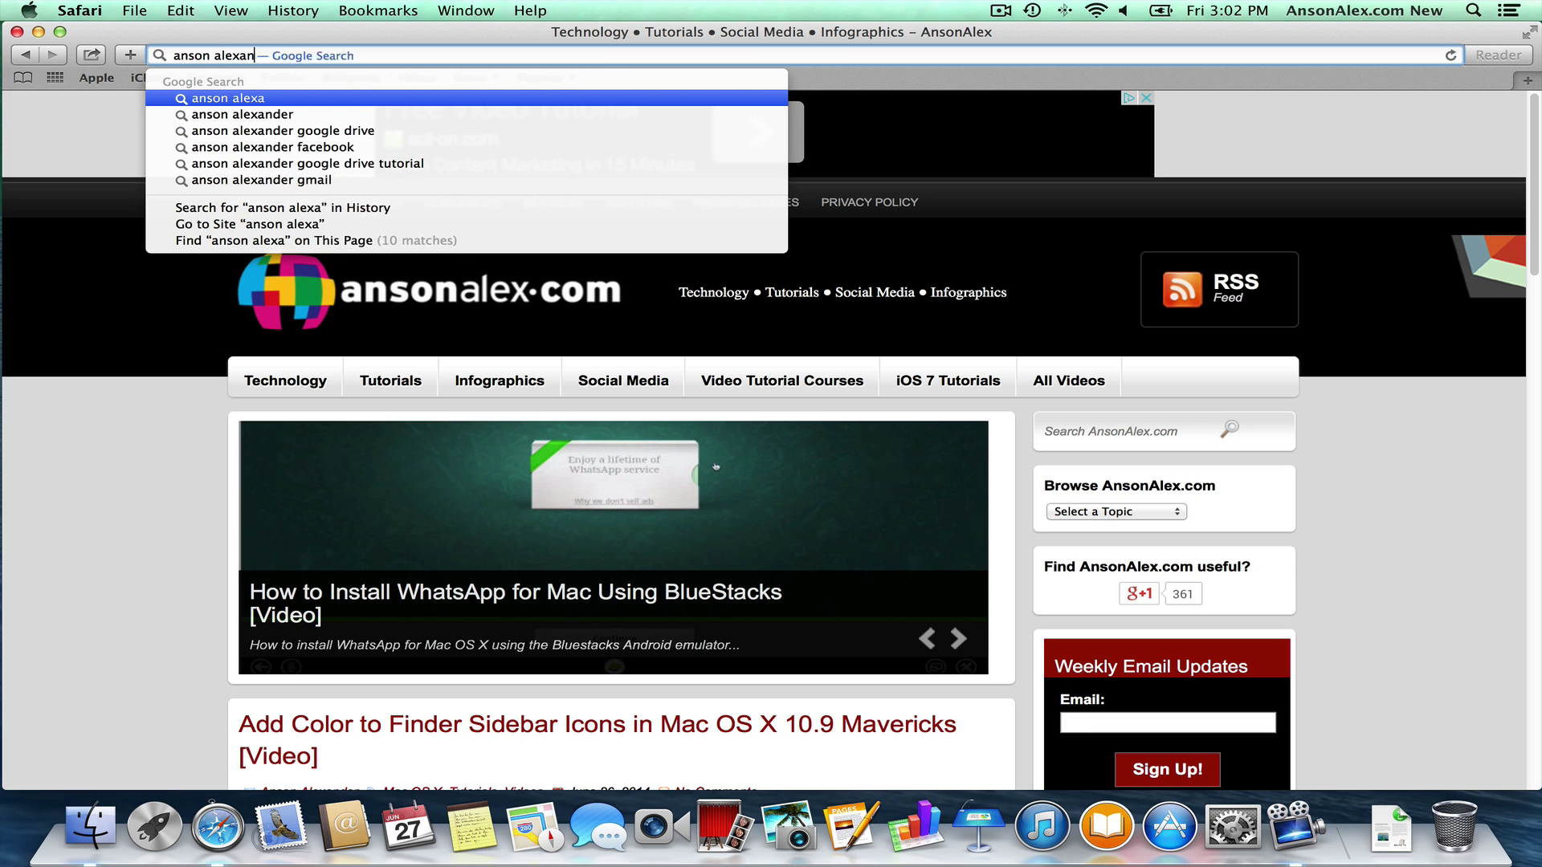
pyautogui.write('der')
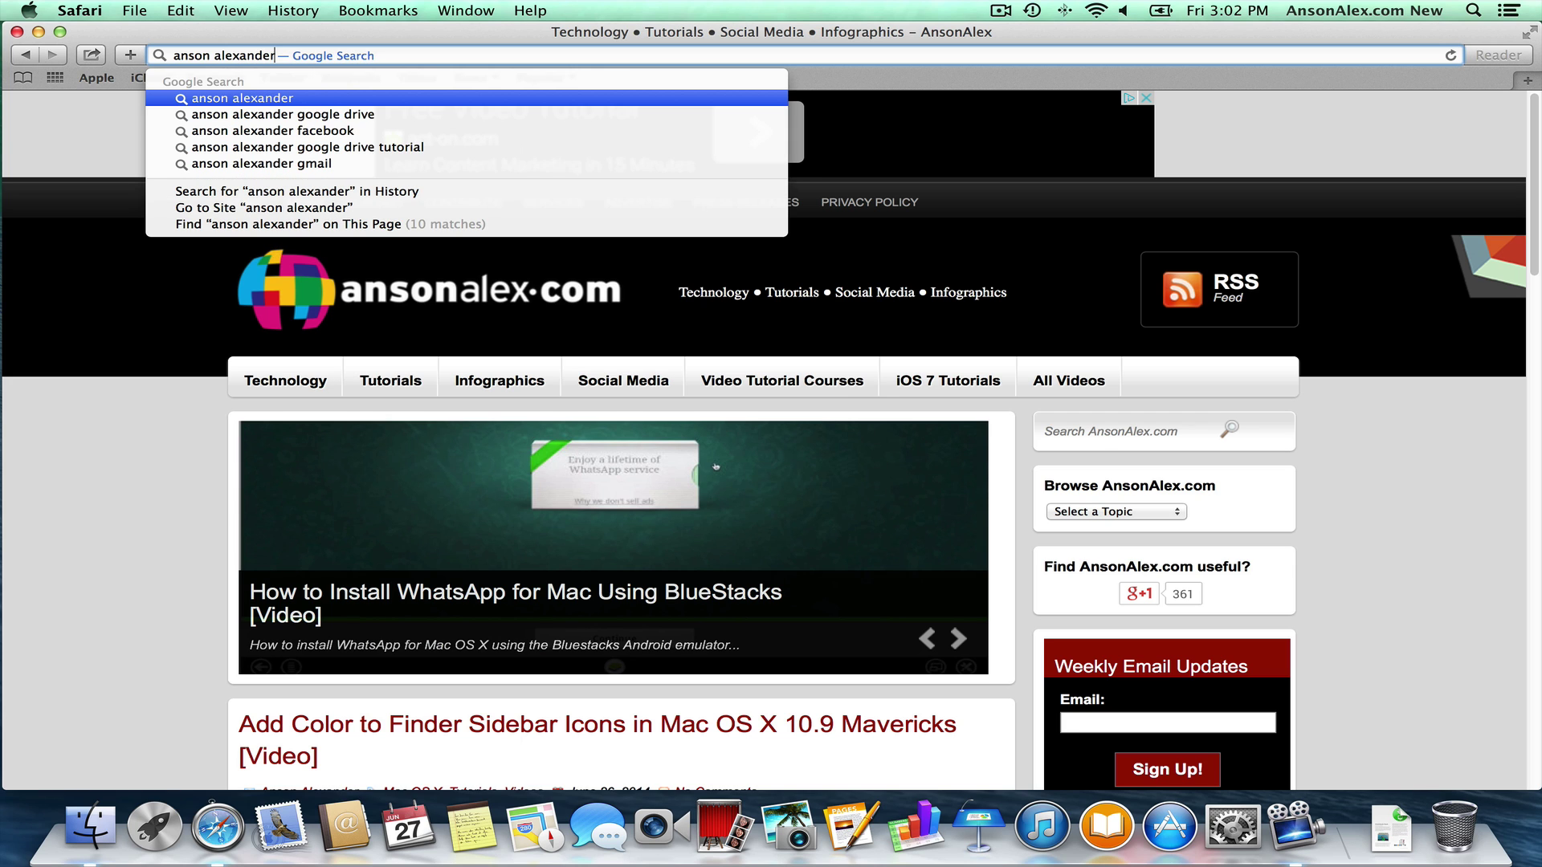
pyautogui.press('Return')
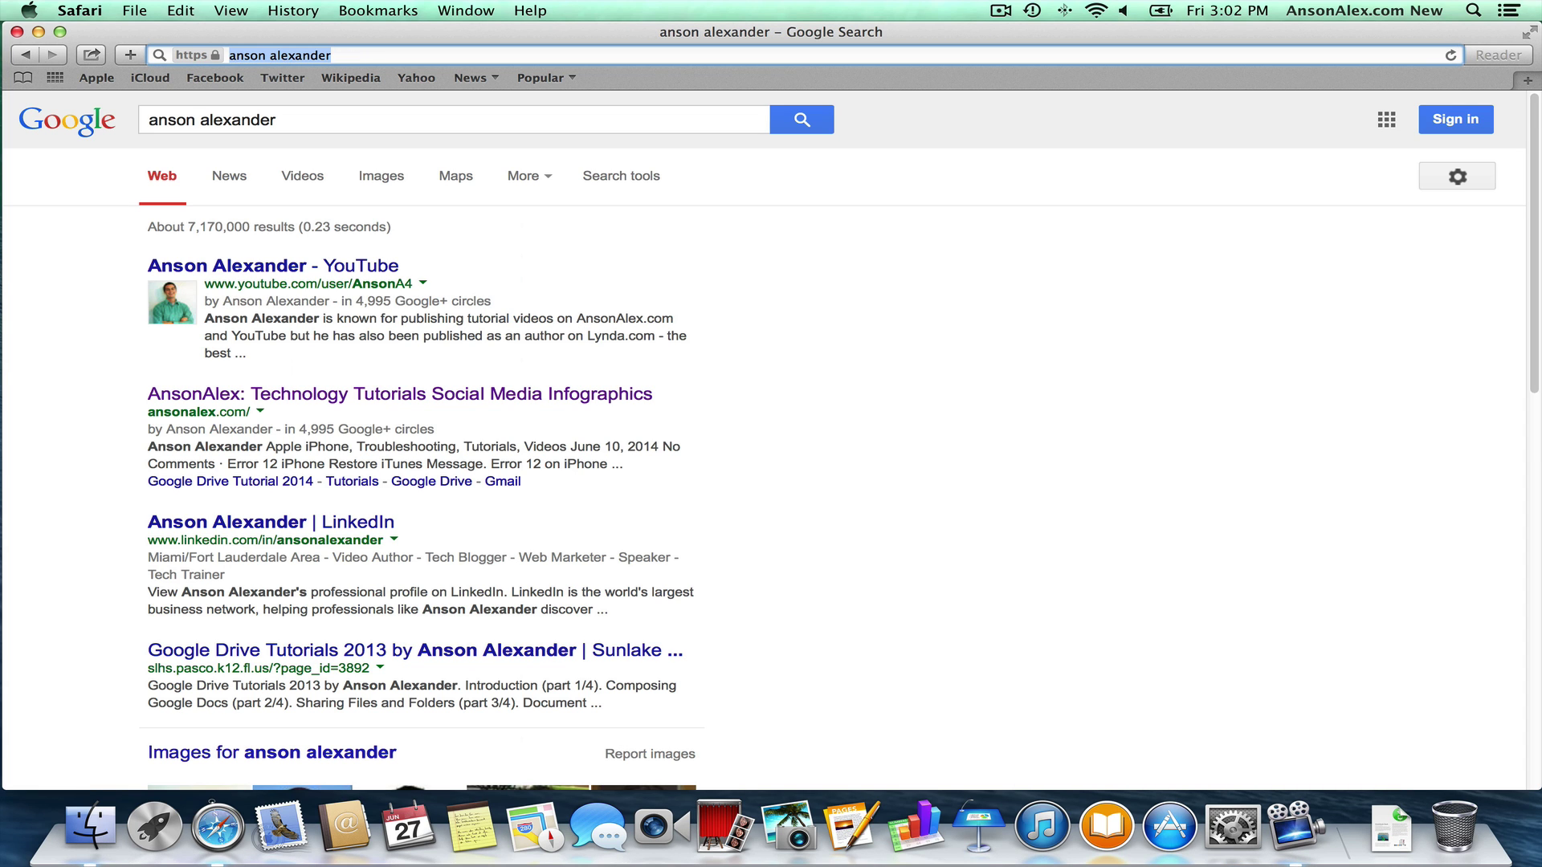
pyautogui.click(838, 261)
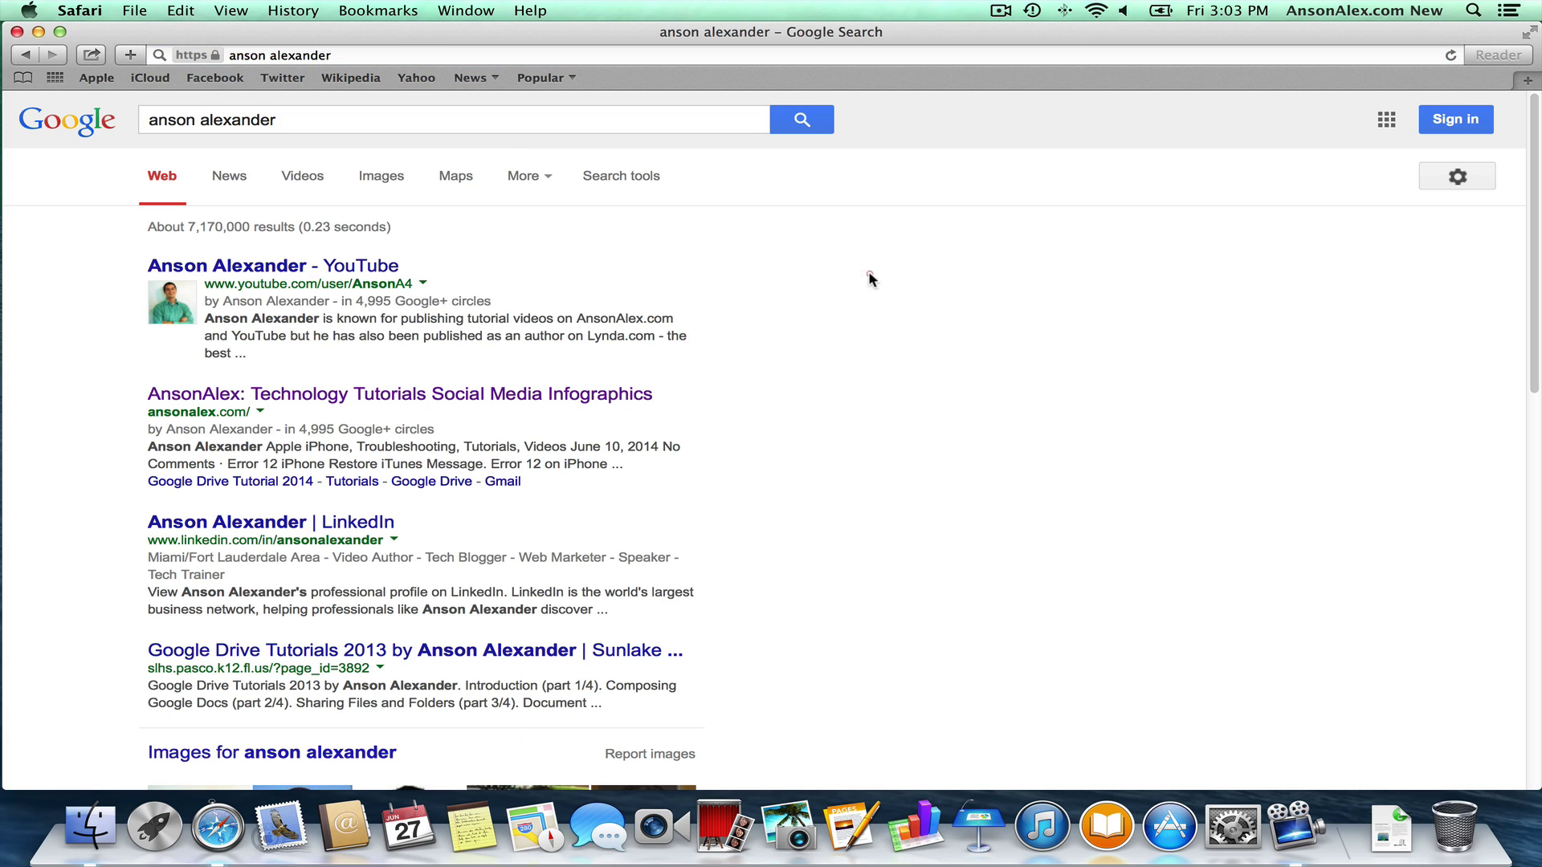
# - Select the address field's contents and quit Safari
pyautogui.click(368, 52)
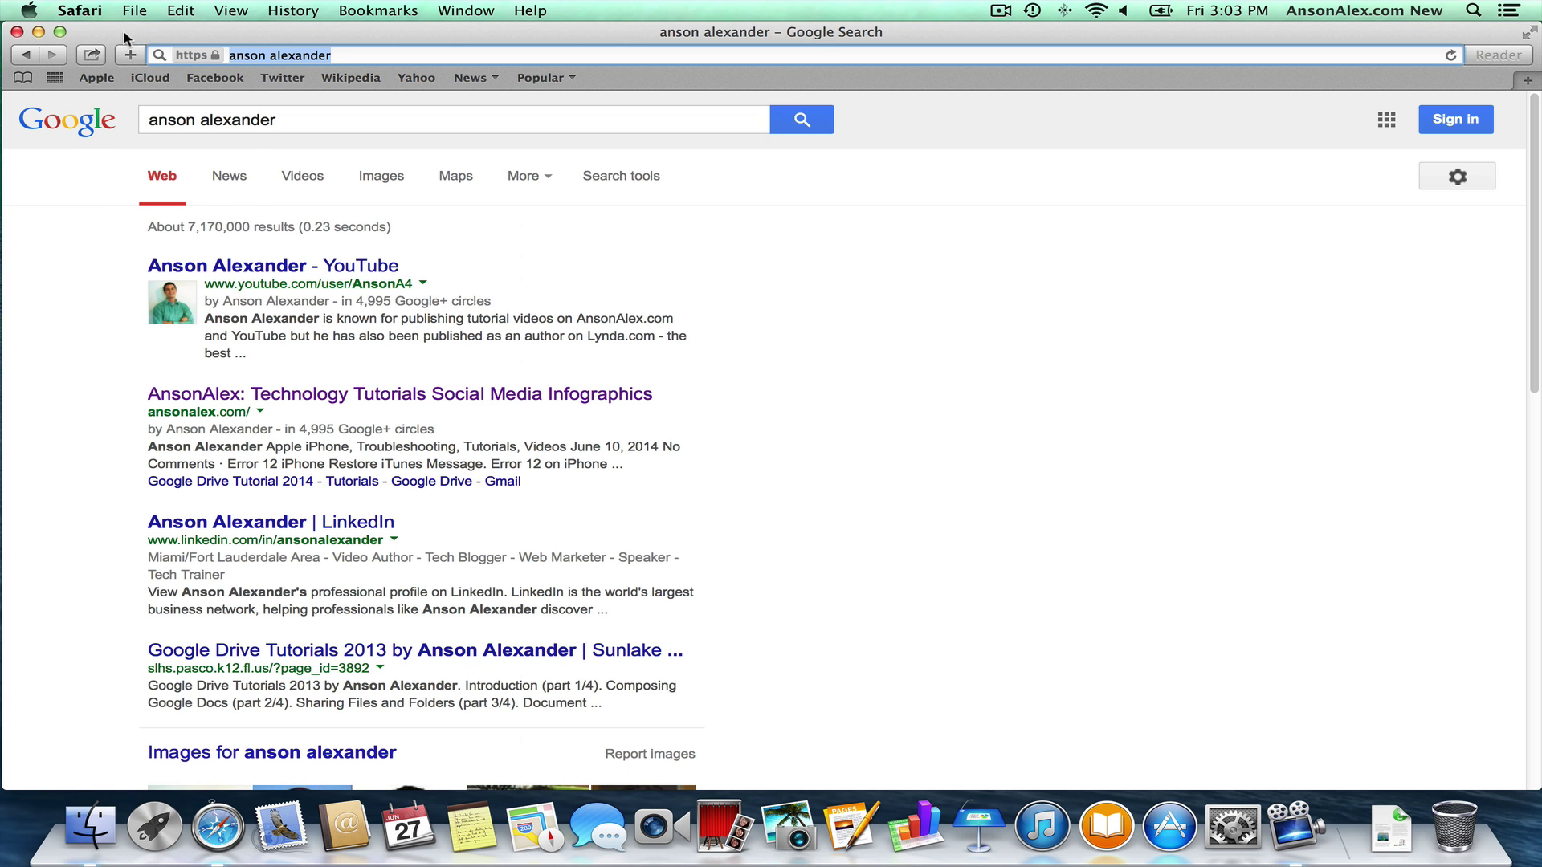
pyautogui.click(85, 11)
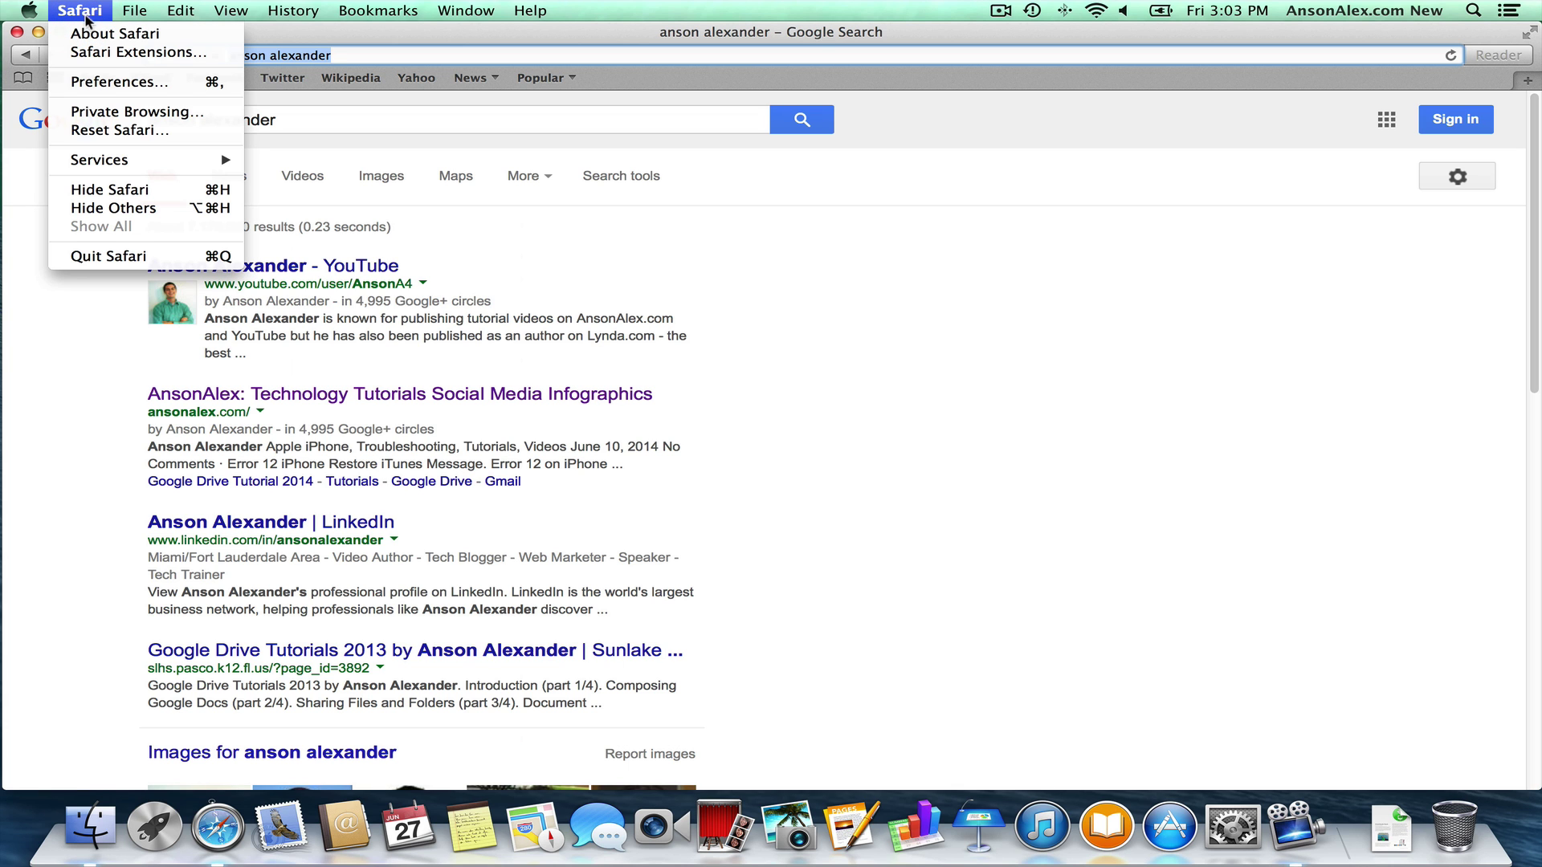
pyautogui.click(121, 255)
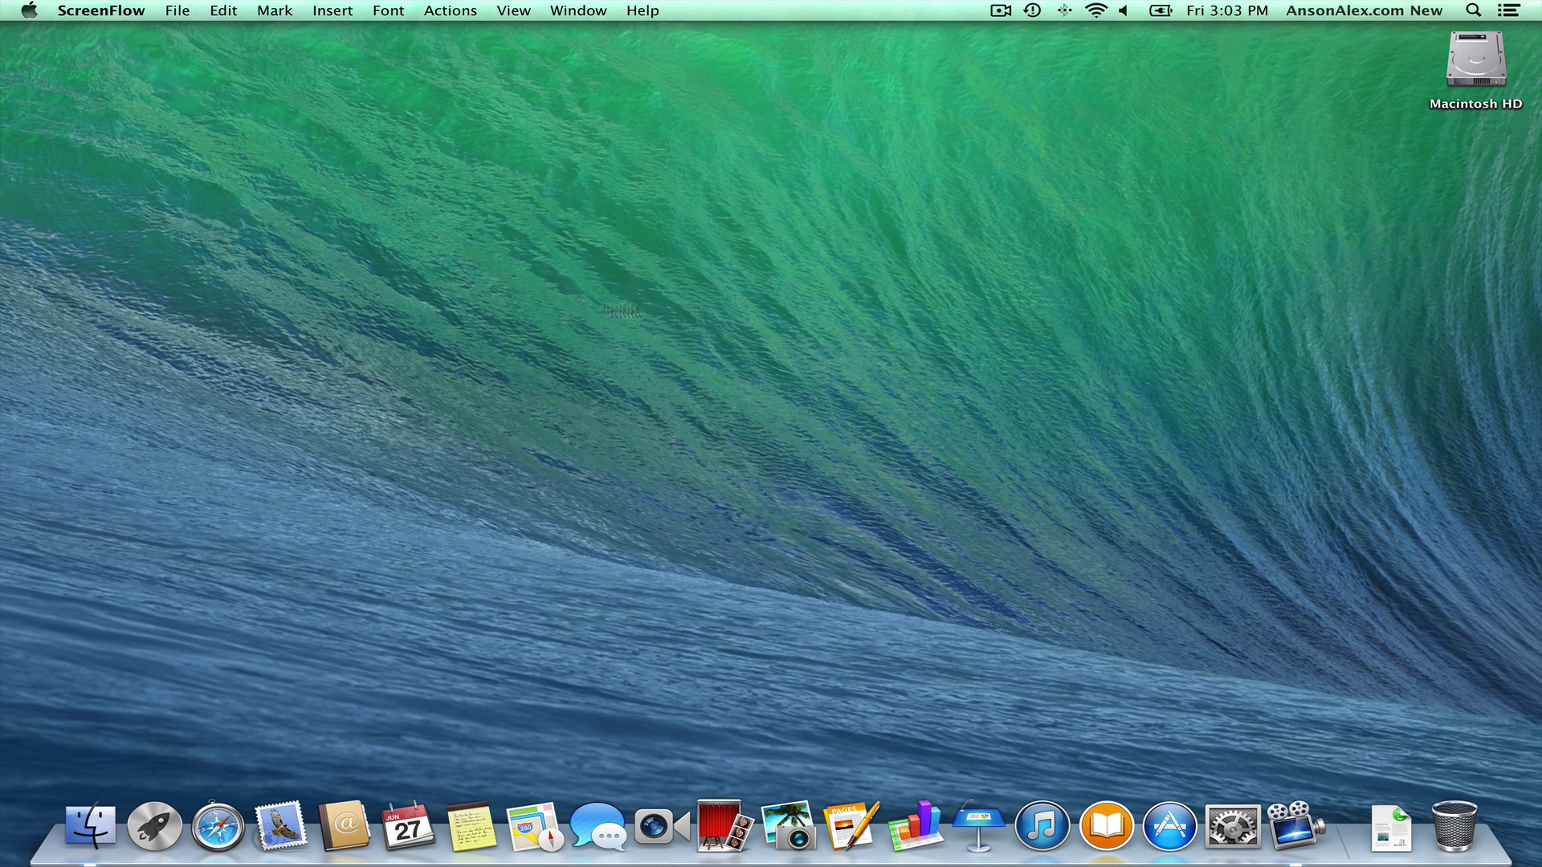
# - Open Macintosh HD and browse to the Downloads and Documents folders, closing the window and clearing the desktop selection when done
pyautogui.click(1484, 71)
pyautogui.doubleClick(1484, 70)
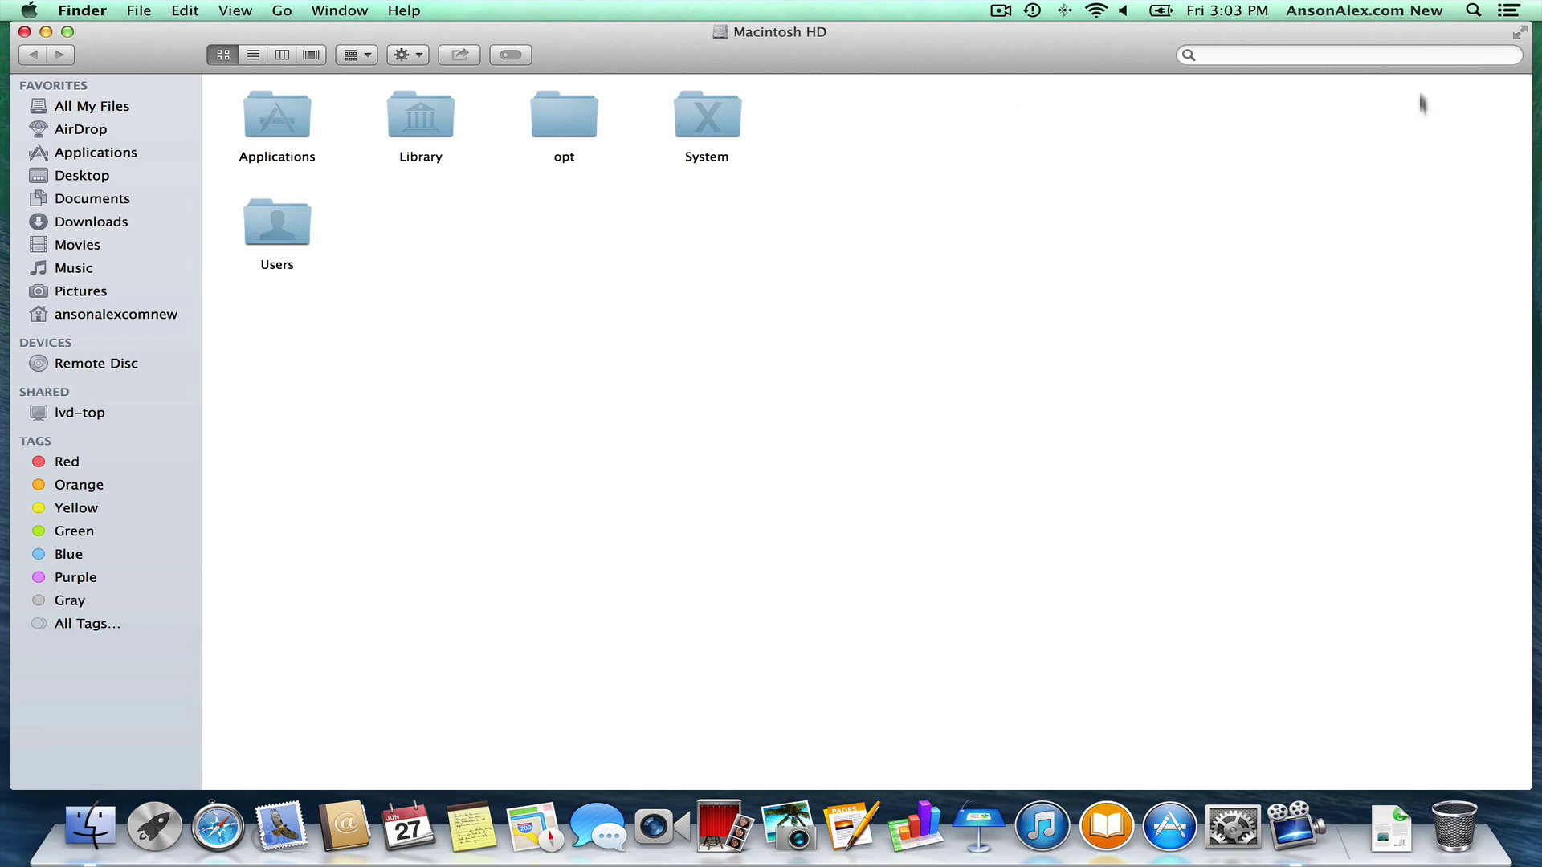
pyautogui.click(114, 223)
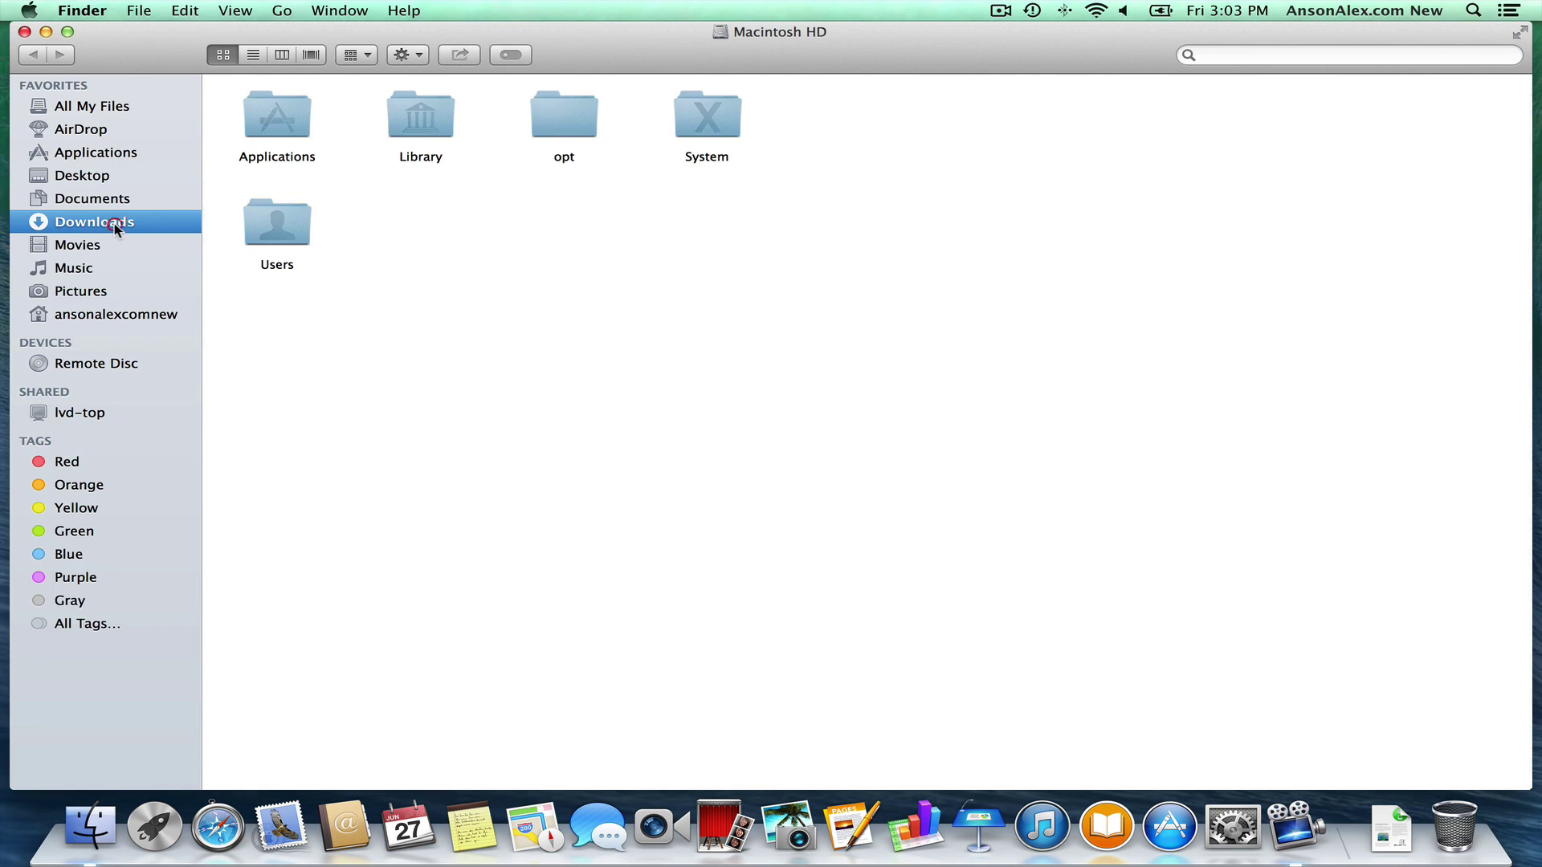
pyautogui.click(106, 203)
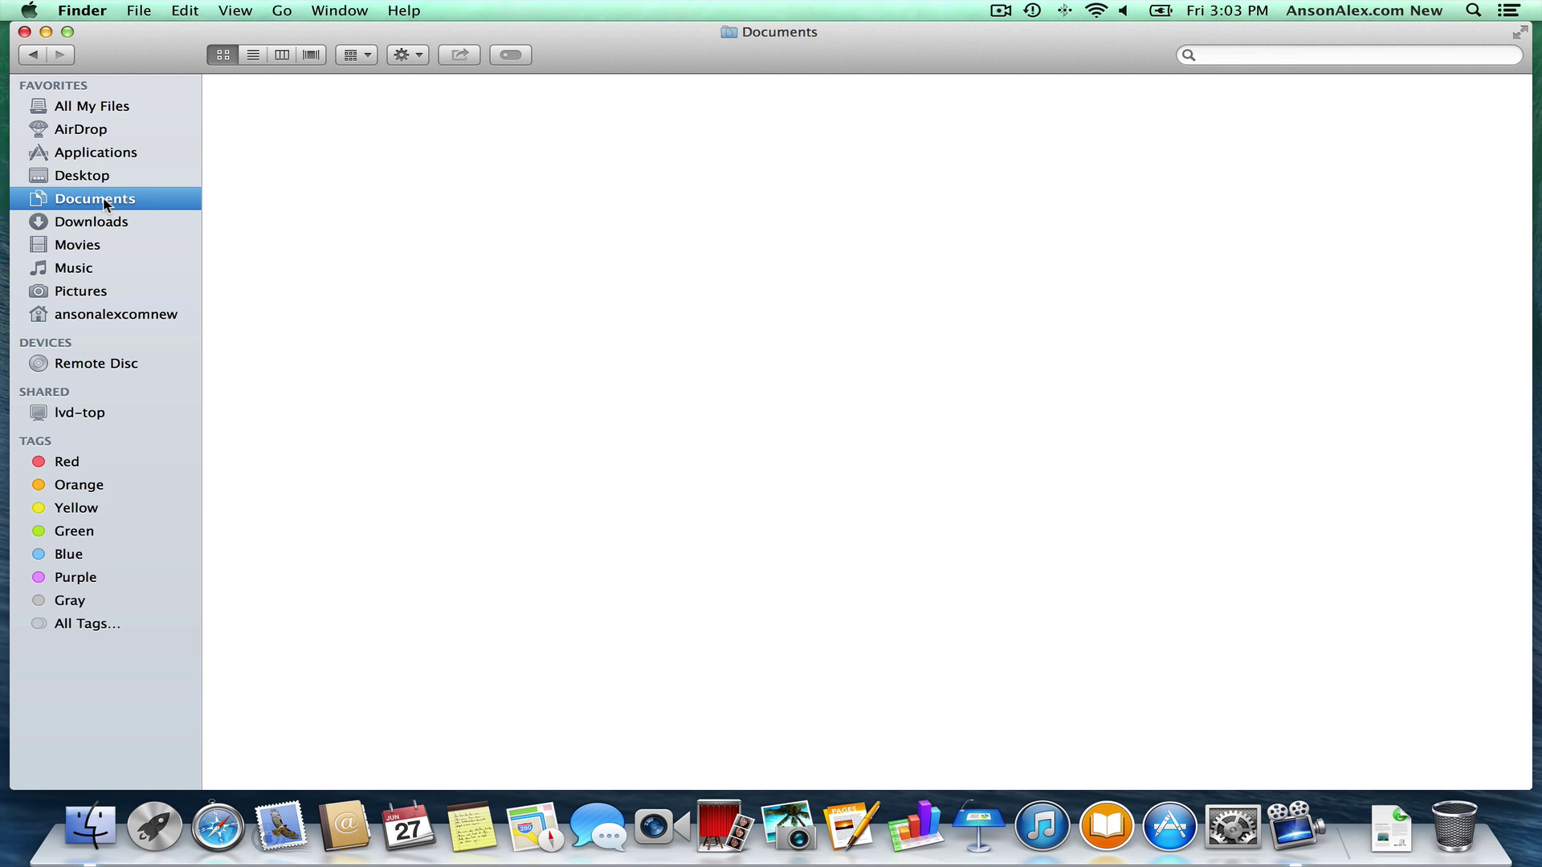
pyautogui.rightClick(399, 183)
pyautogui.click(426, 193)
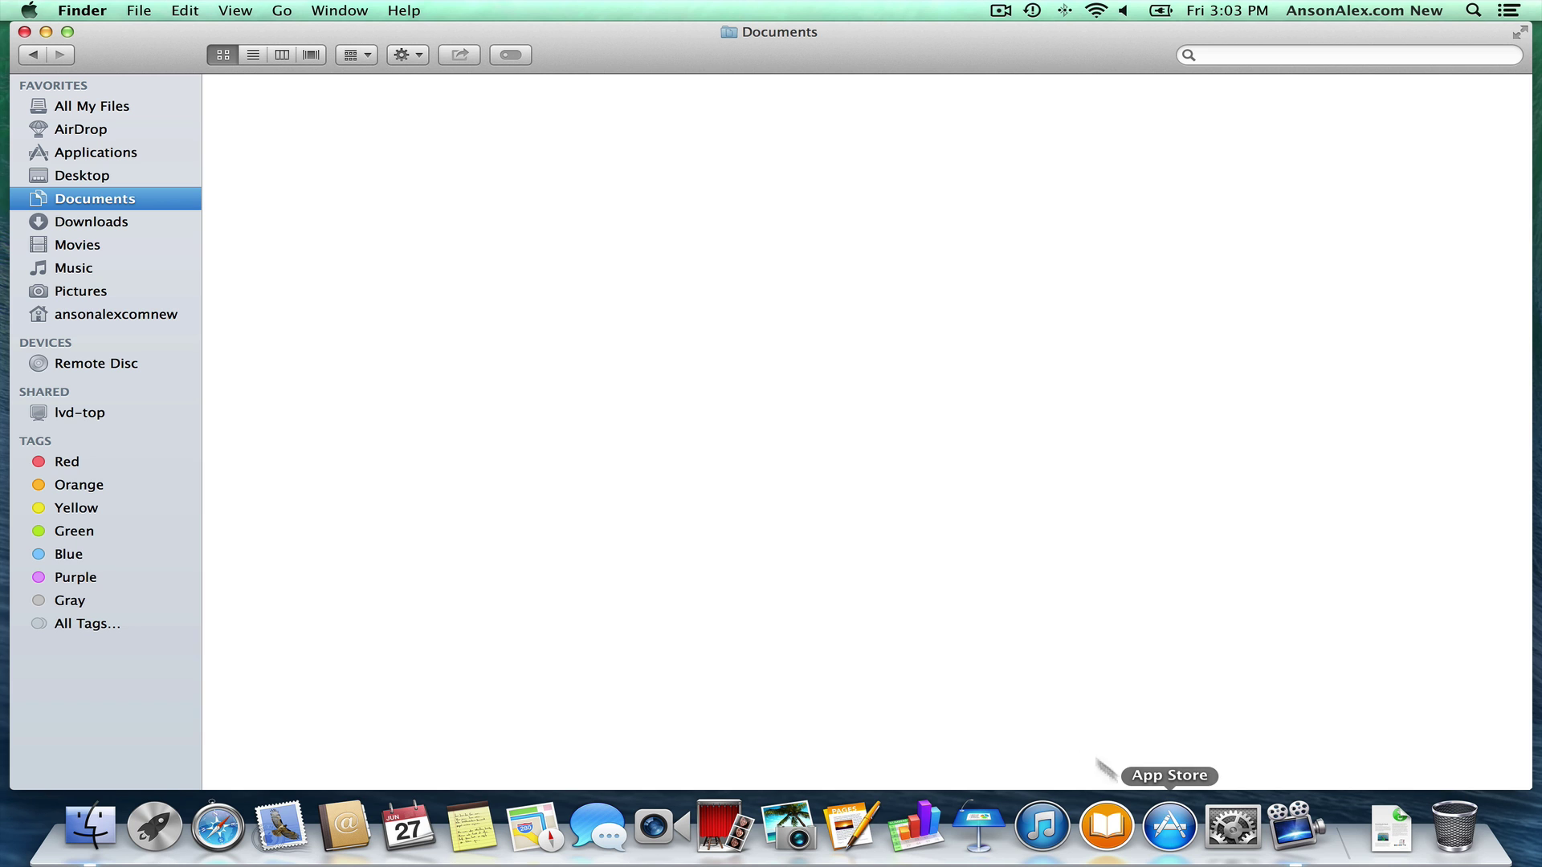
pyautogui.click(24, 31)
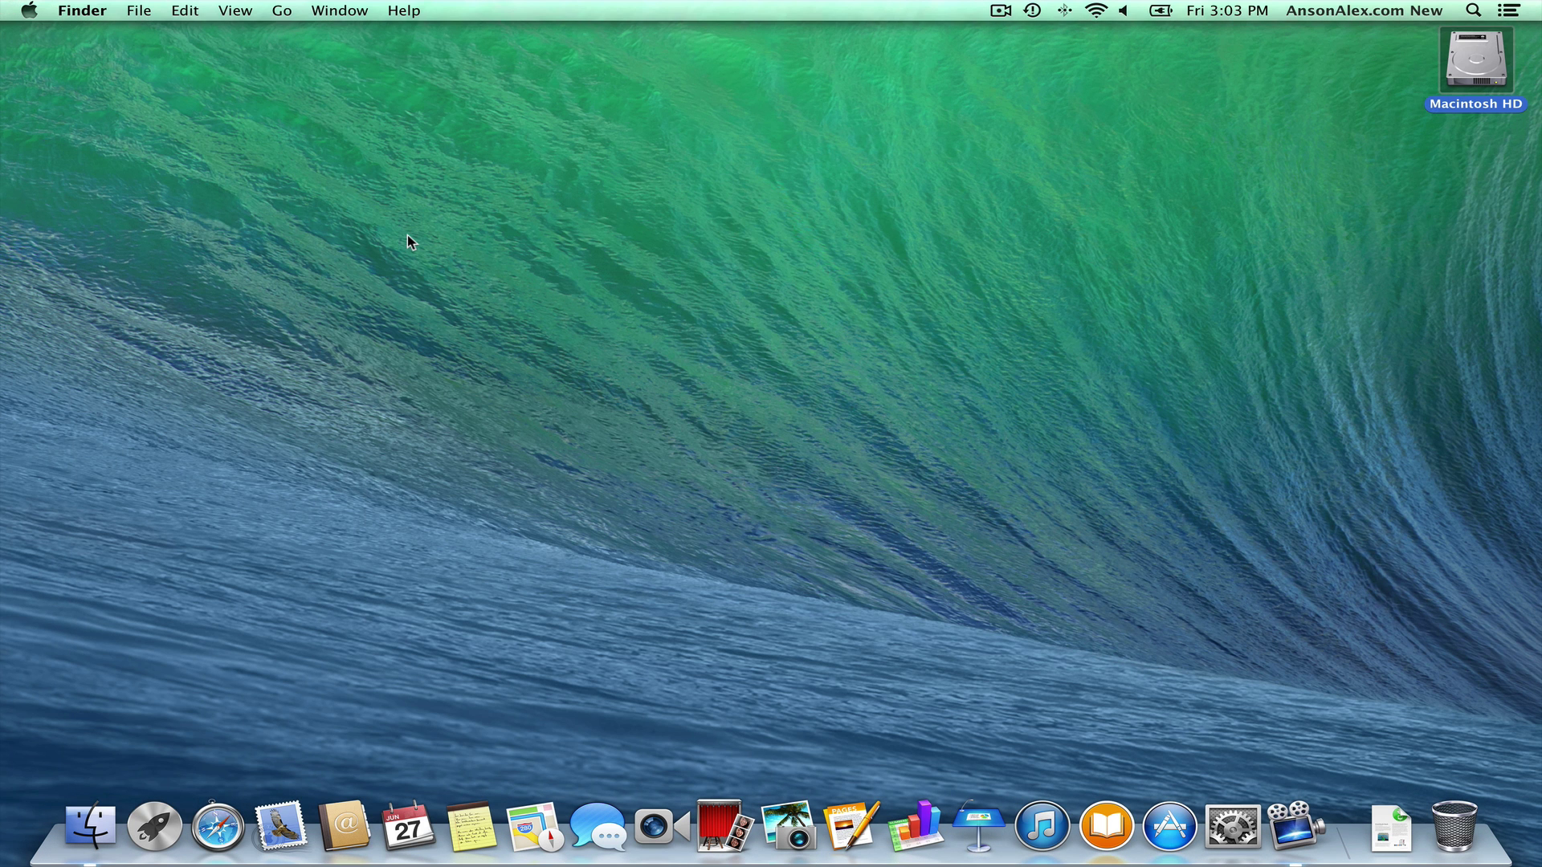
pyautogui.click(408, 234)
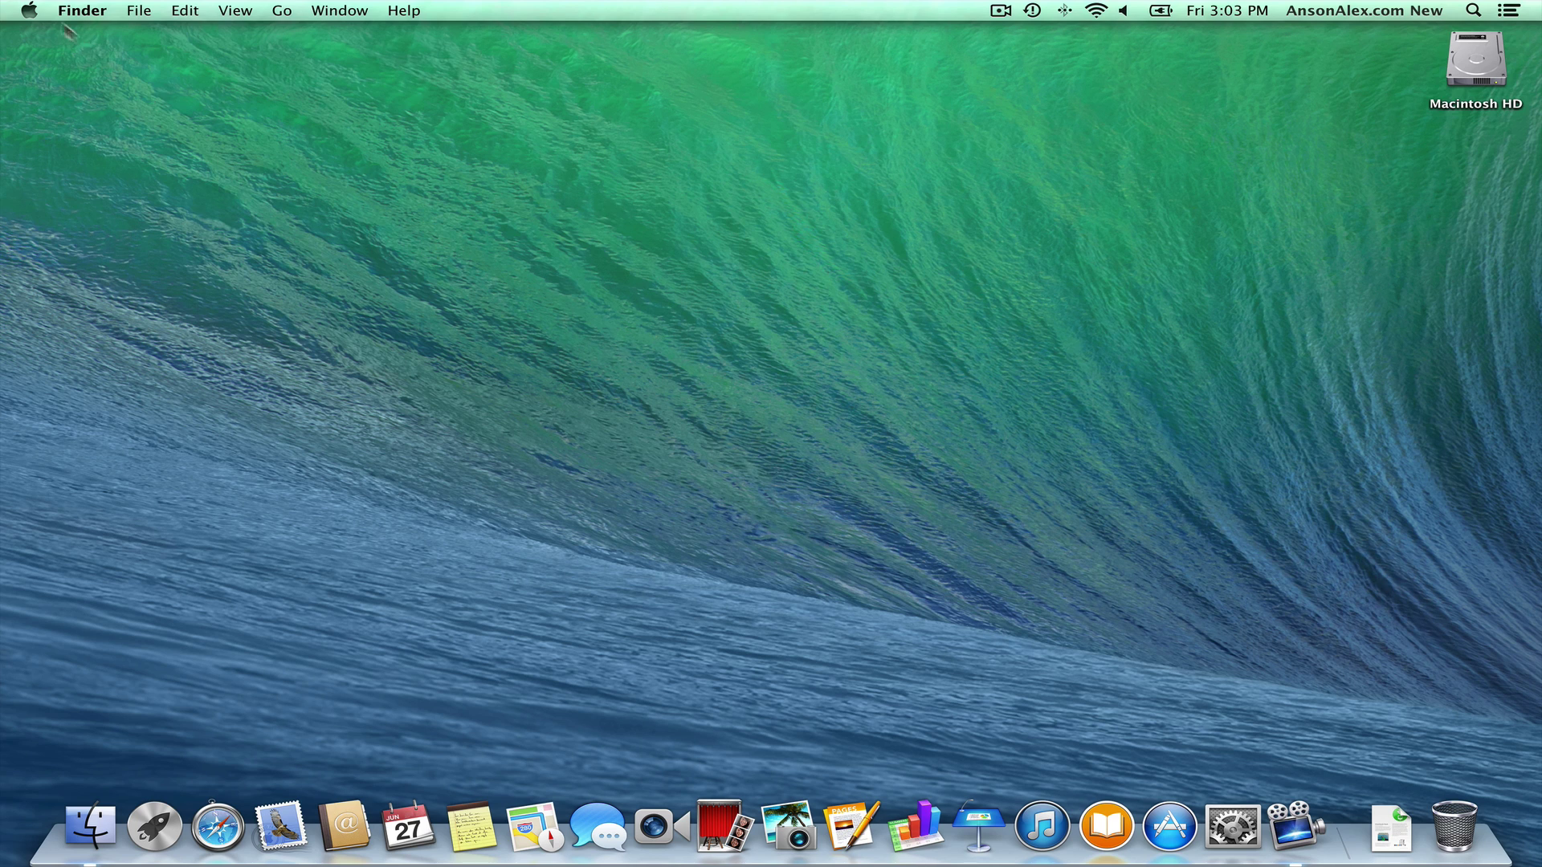
# - Open System Preferences and review the General and Keyboard settings, returning to the overview after each
pyautogui.click(31, 9)
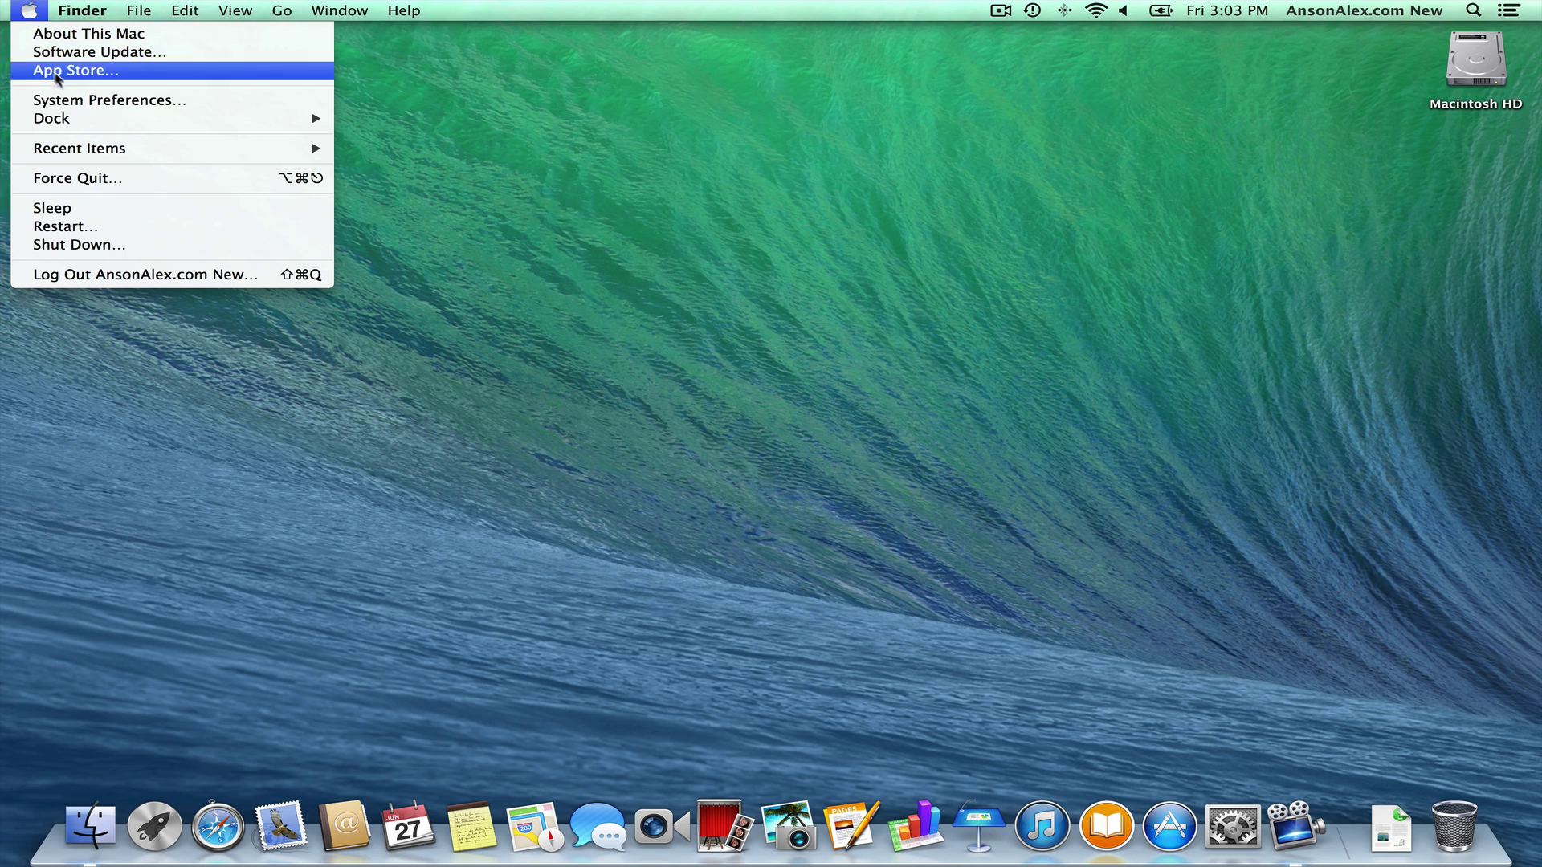
pyautogui.click(77, 101)
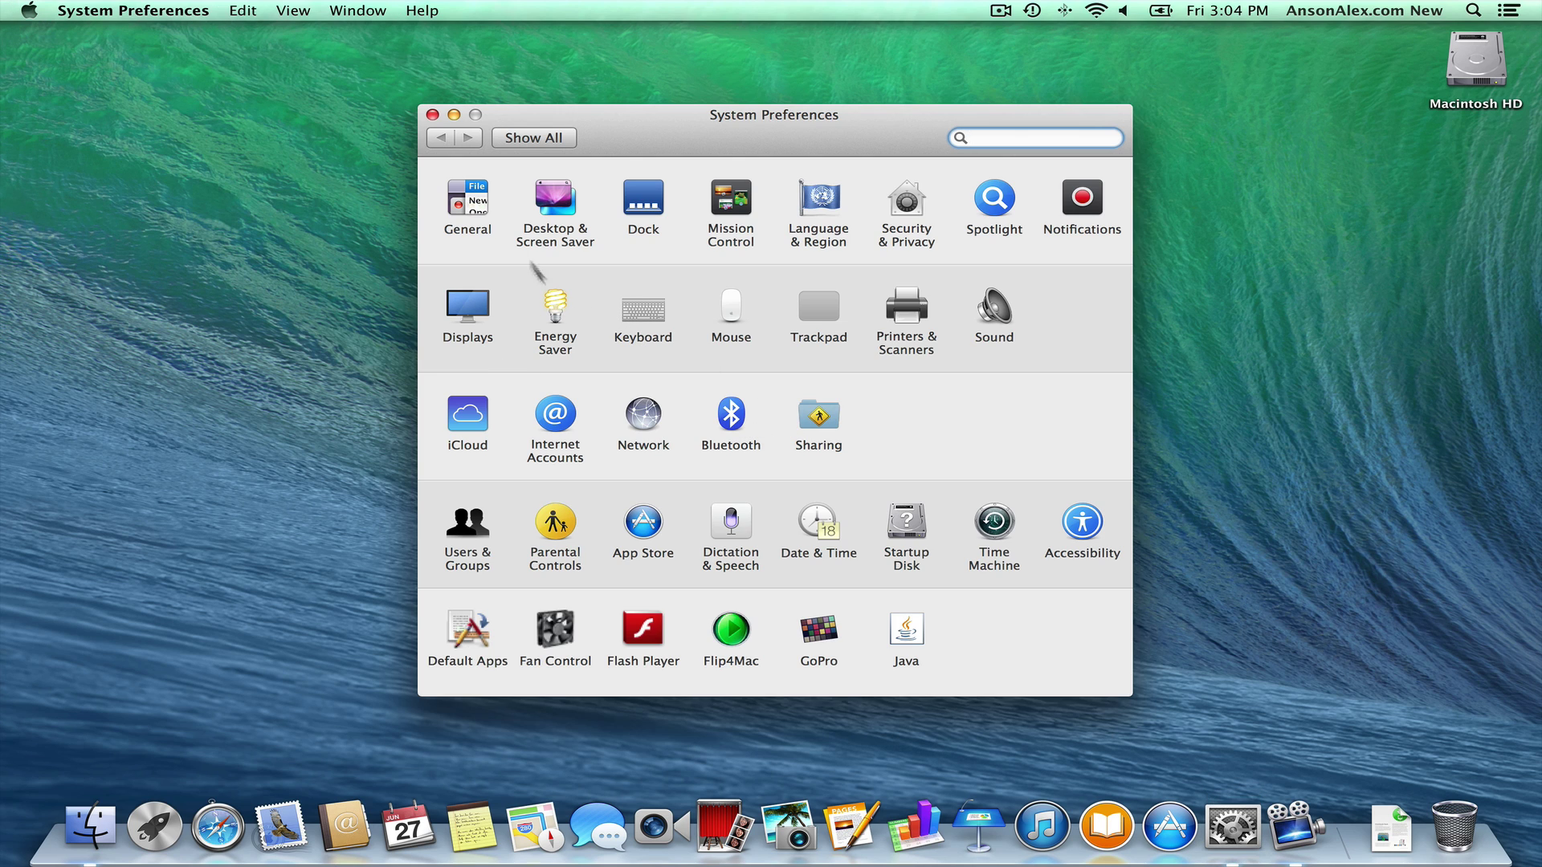
pyautogui.click(469, 204)
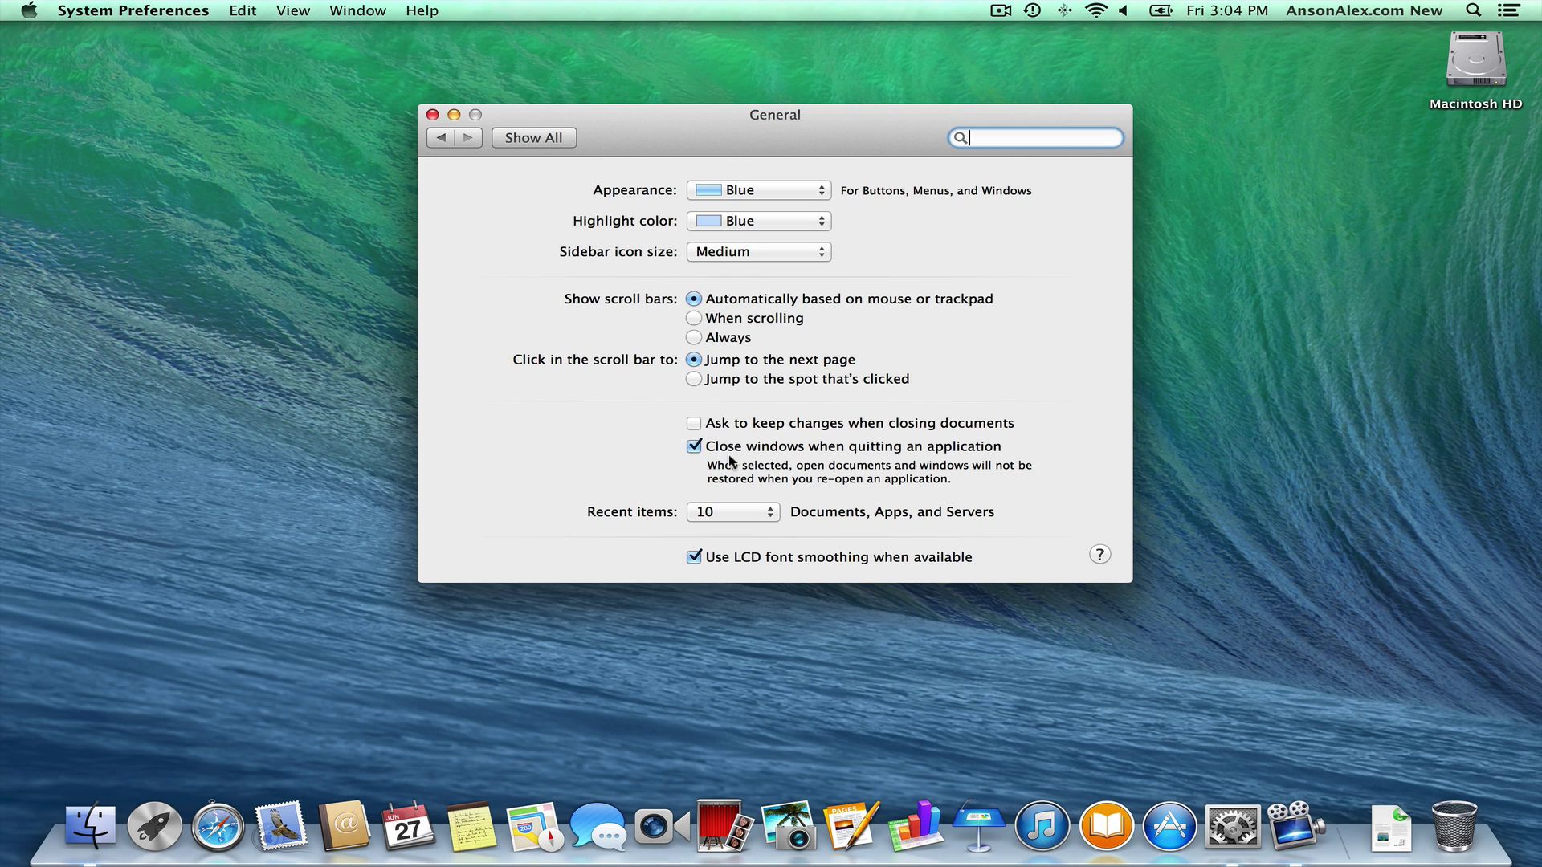
pyautogui.click(440, 139)
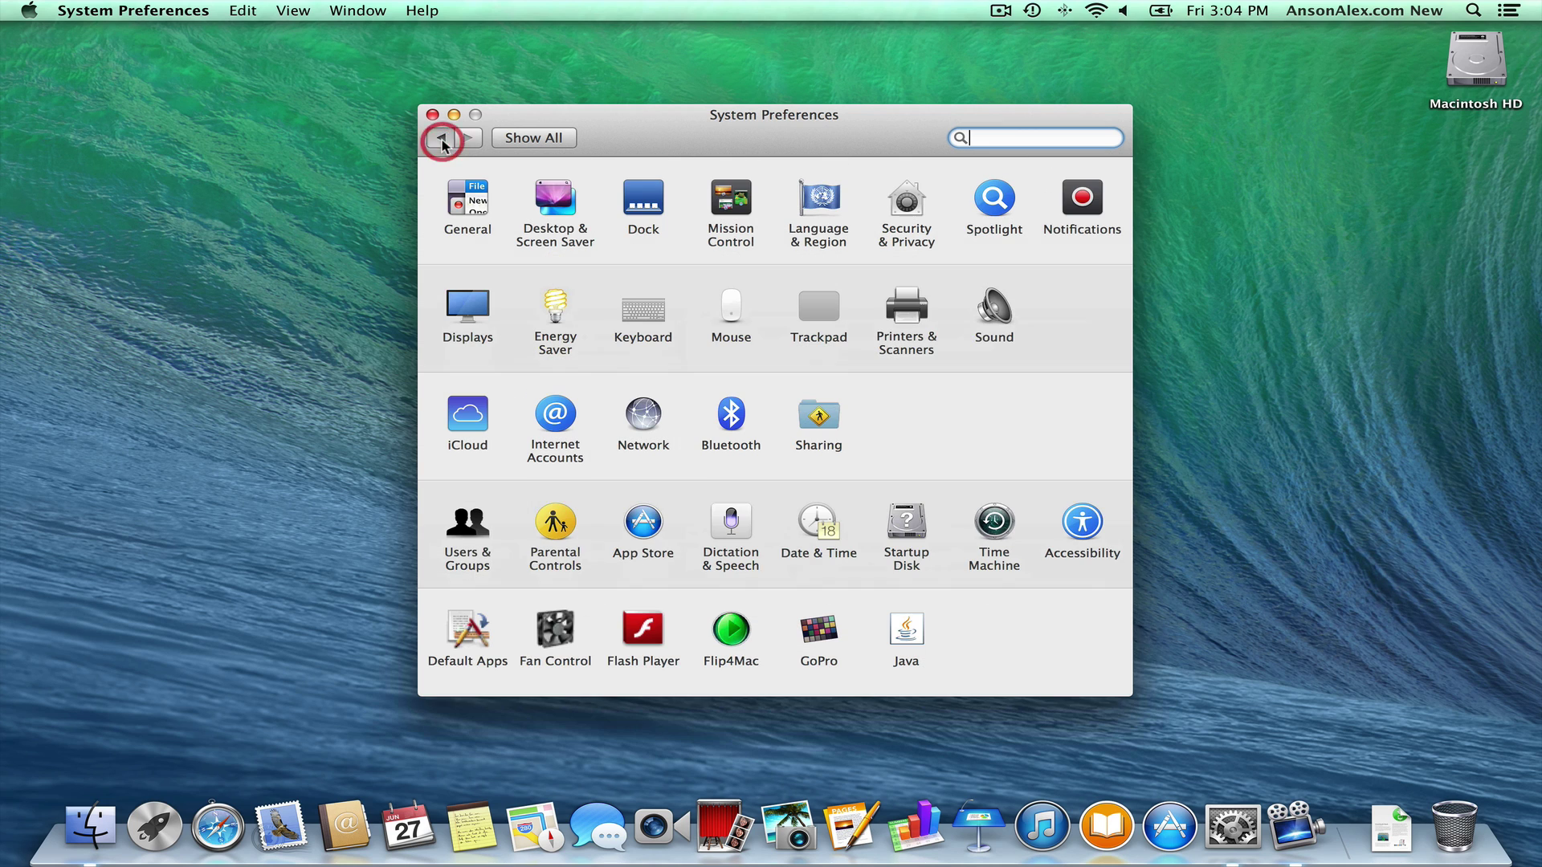
pyautogui.click(652, 313)
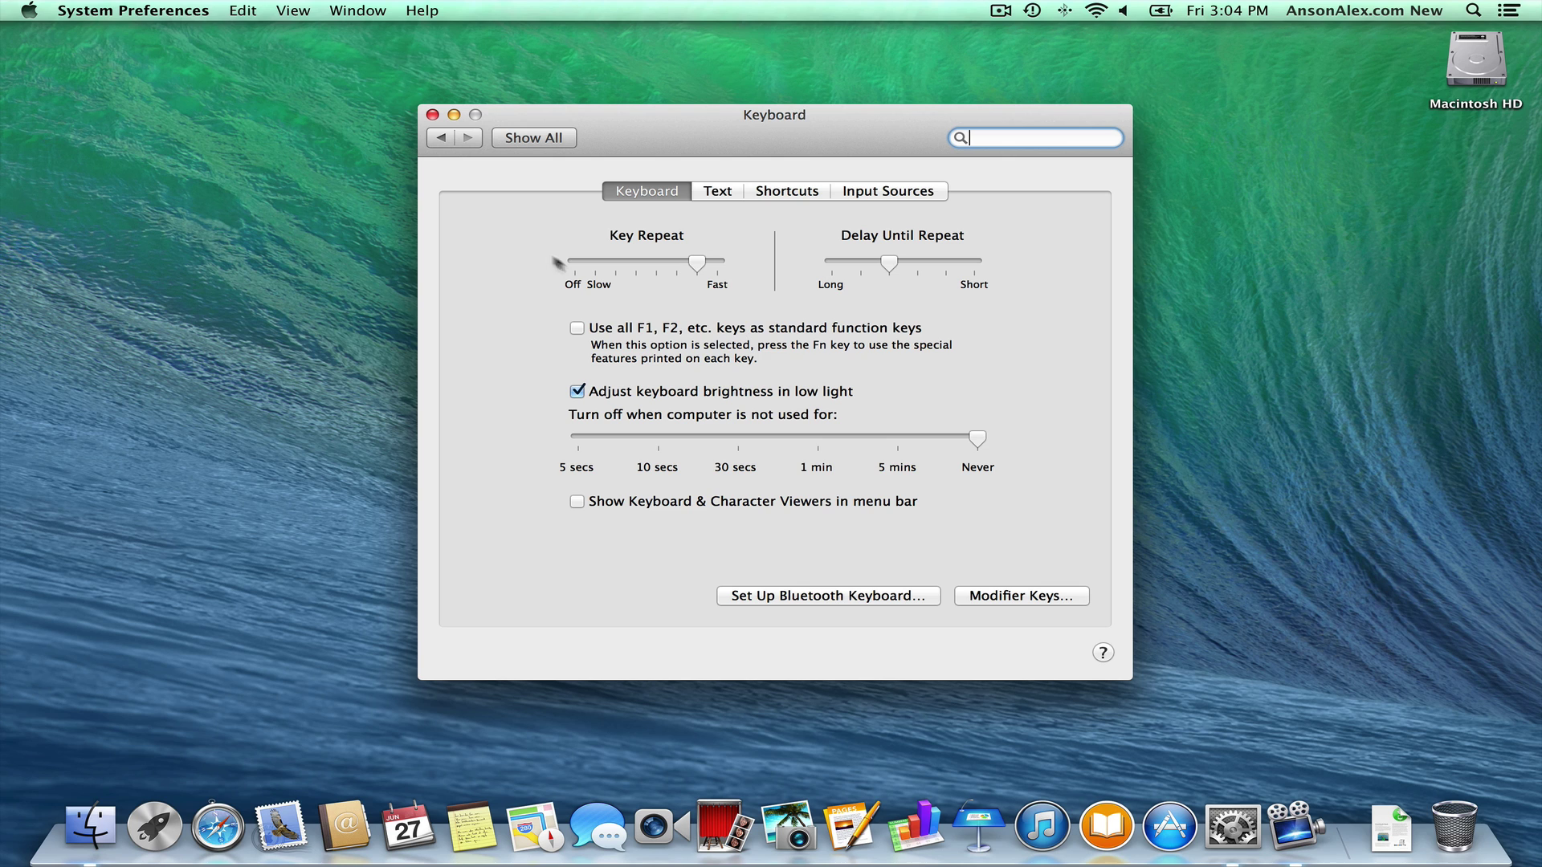
pyautogui.click(440, 140)
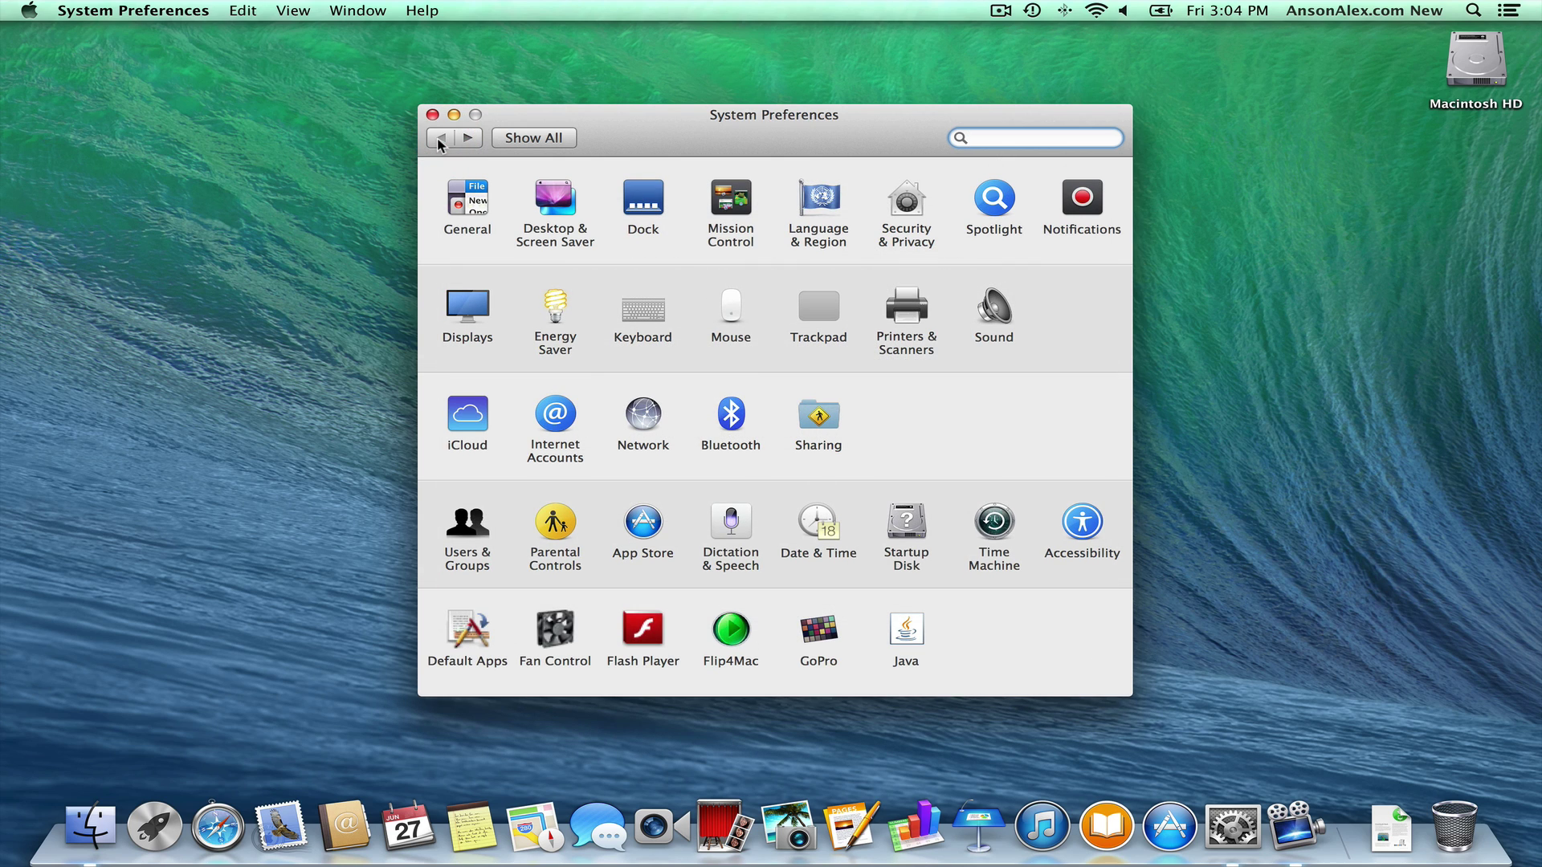